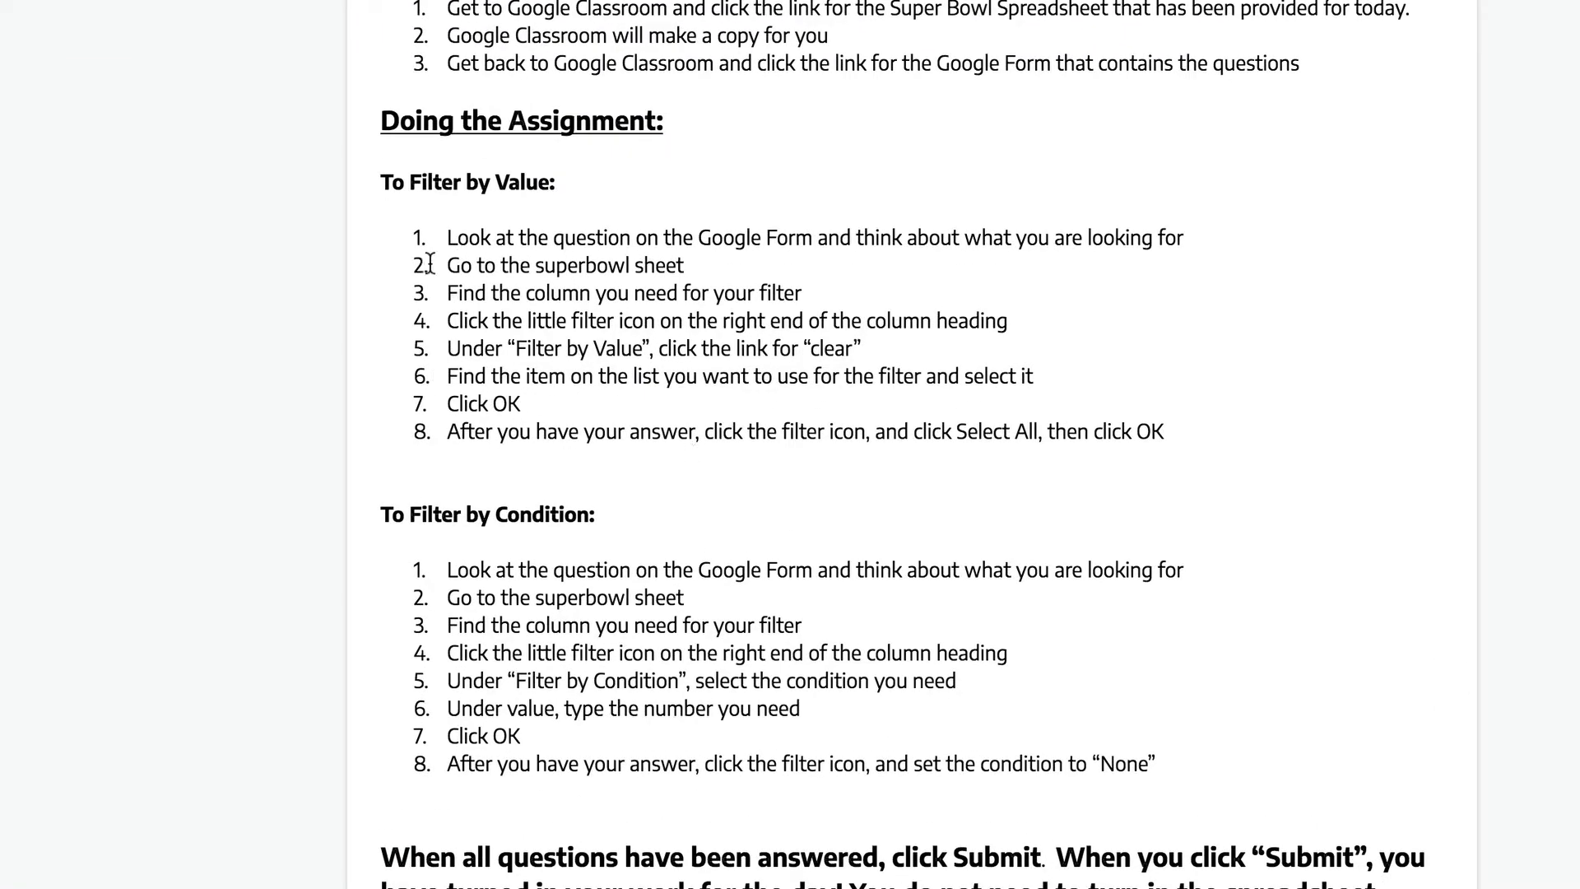
- Review the "To Filter by Value" and "To Filter by Condition" sections in the assignment instructions
drag(393, 182, 564, 183)
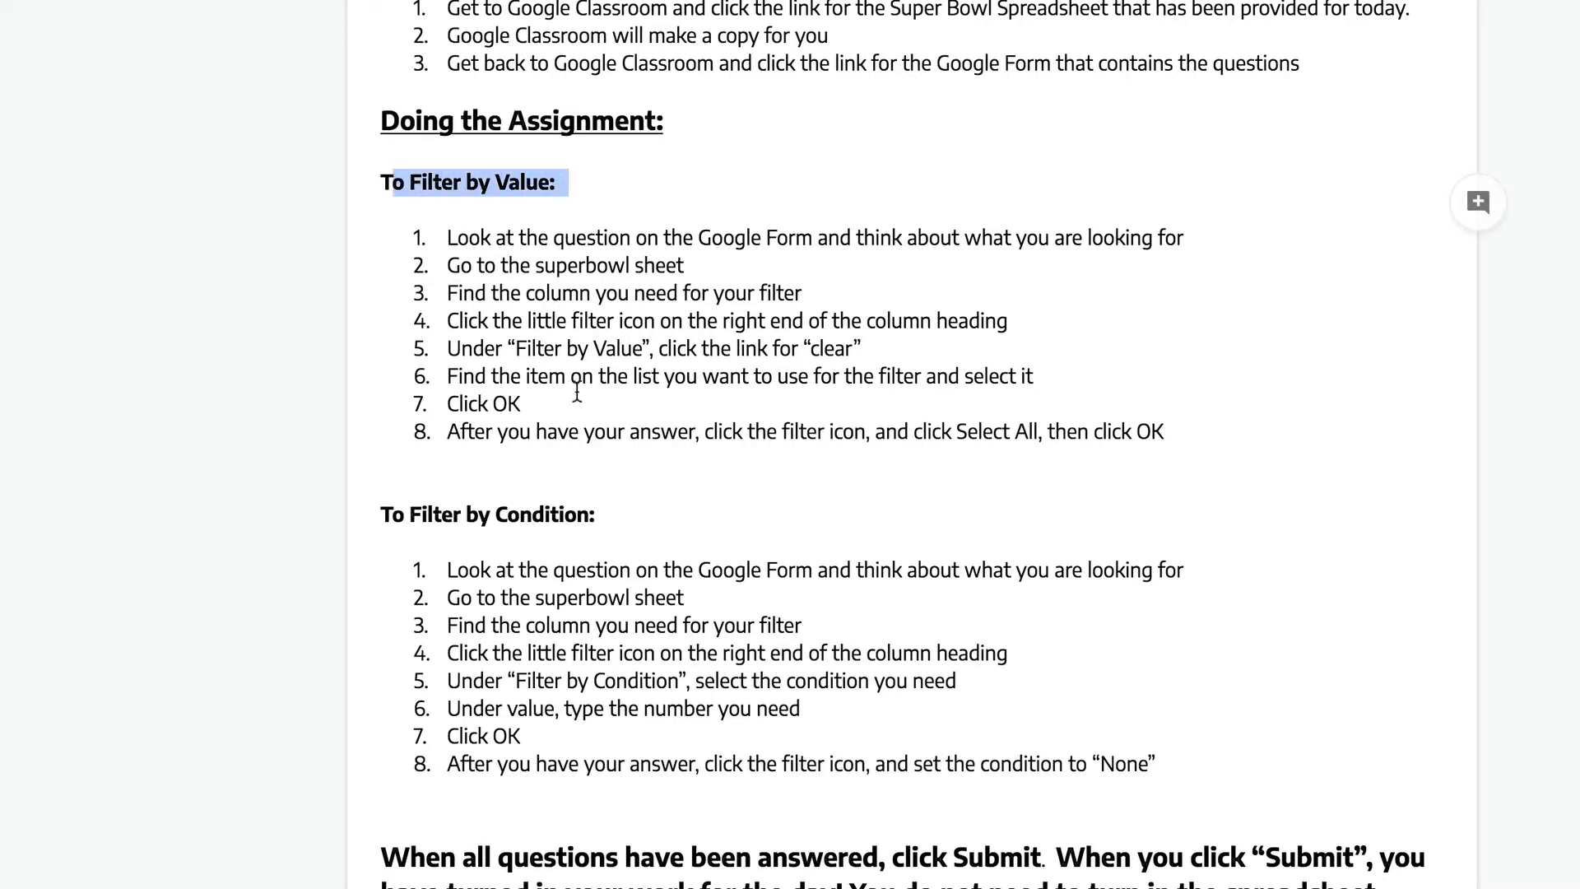
drag(392, 515, 617, 529)
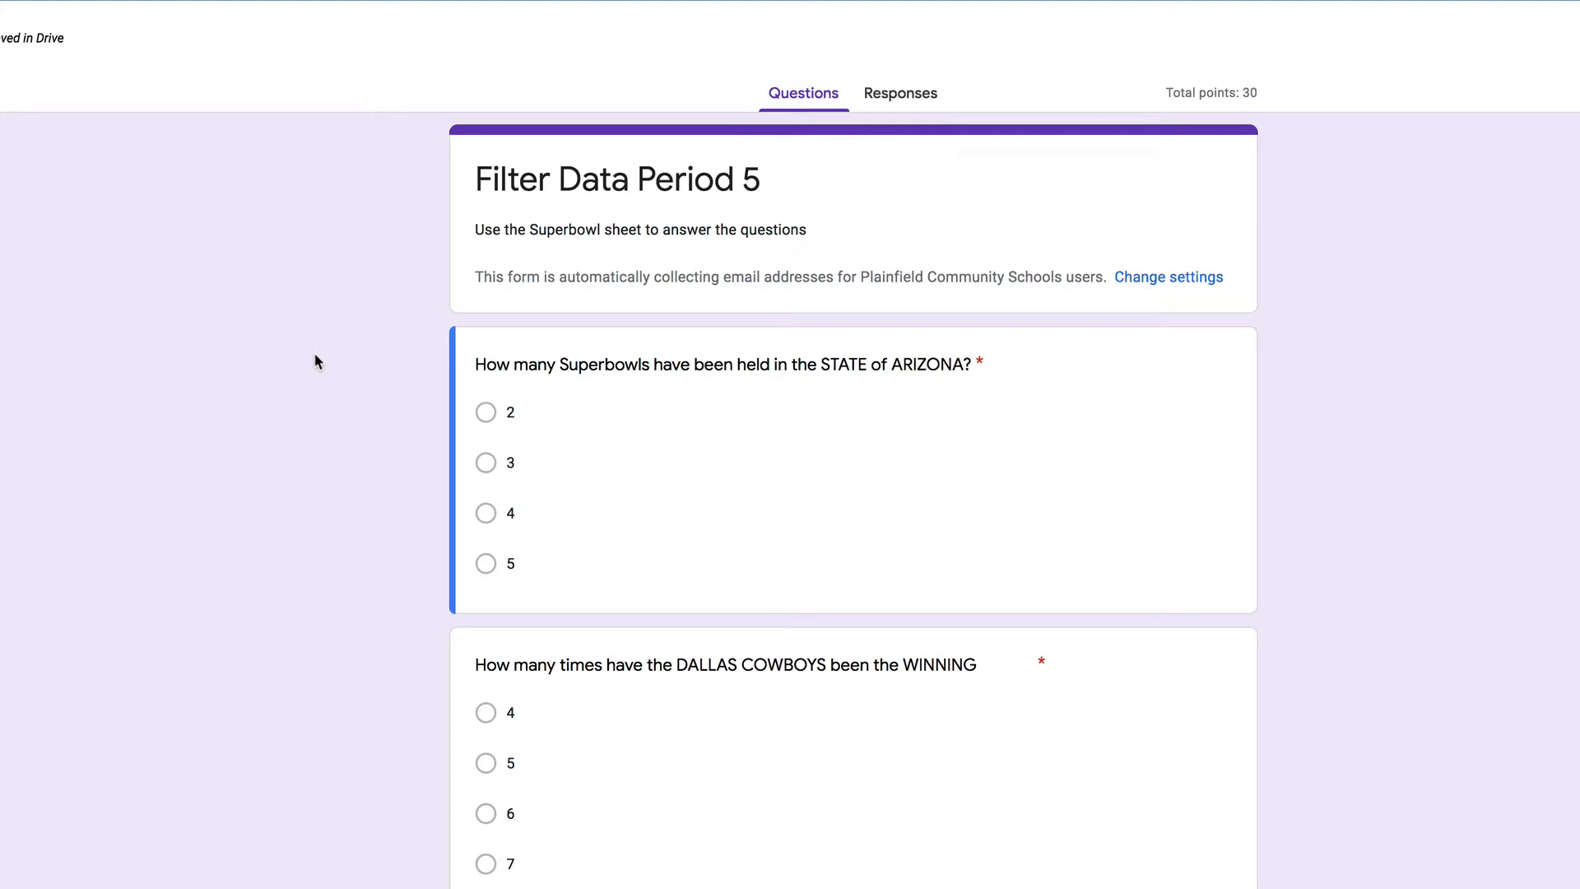
- Switch to the Superbowl spreadsheet and examine its rows and columns, from Super Bowl Number through Cost/30 Sec Ad
click(553, 26)
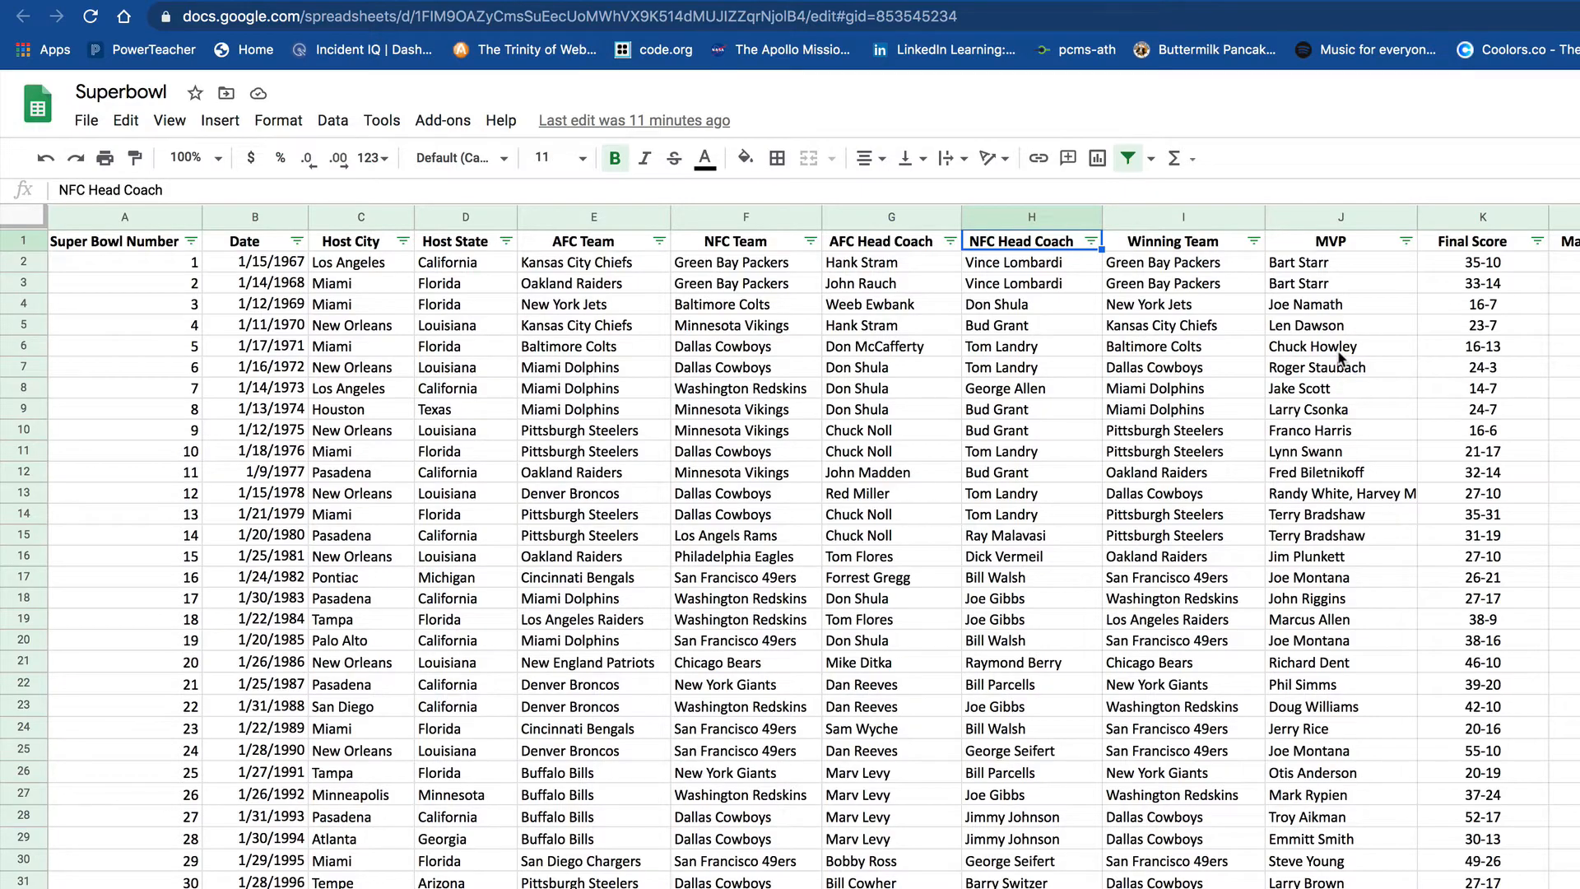
scroll(1339, 358, down, 3)
scroll(1340, 358, up, 3)
scroll(1339, 358, right, 4)
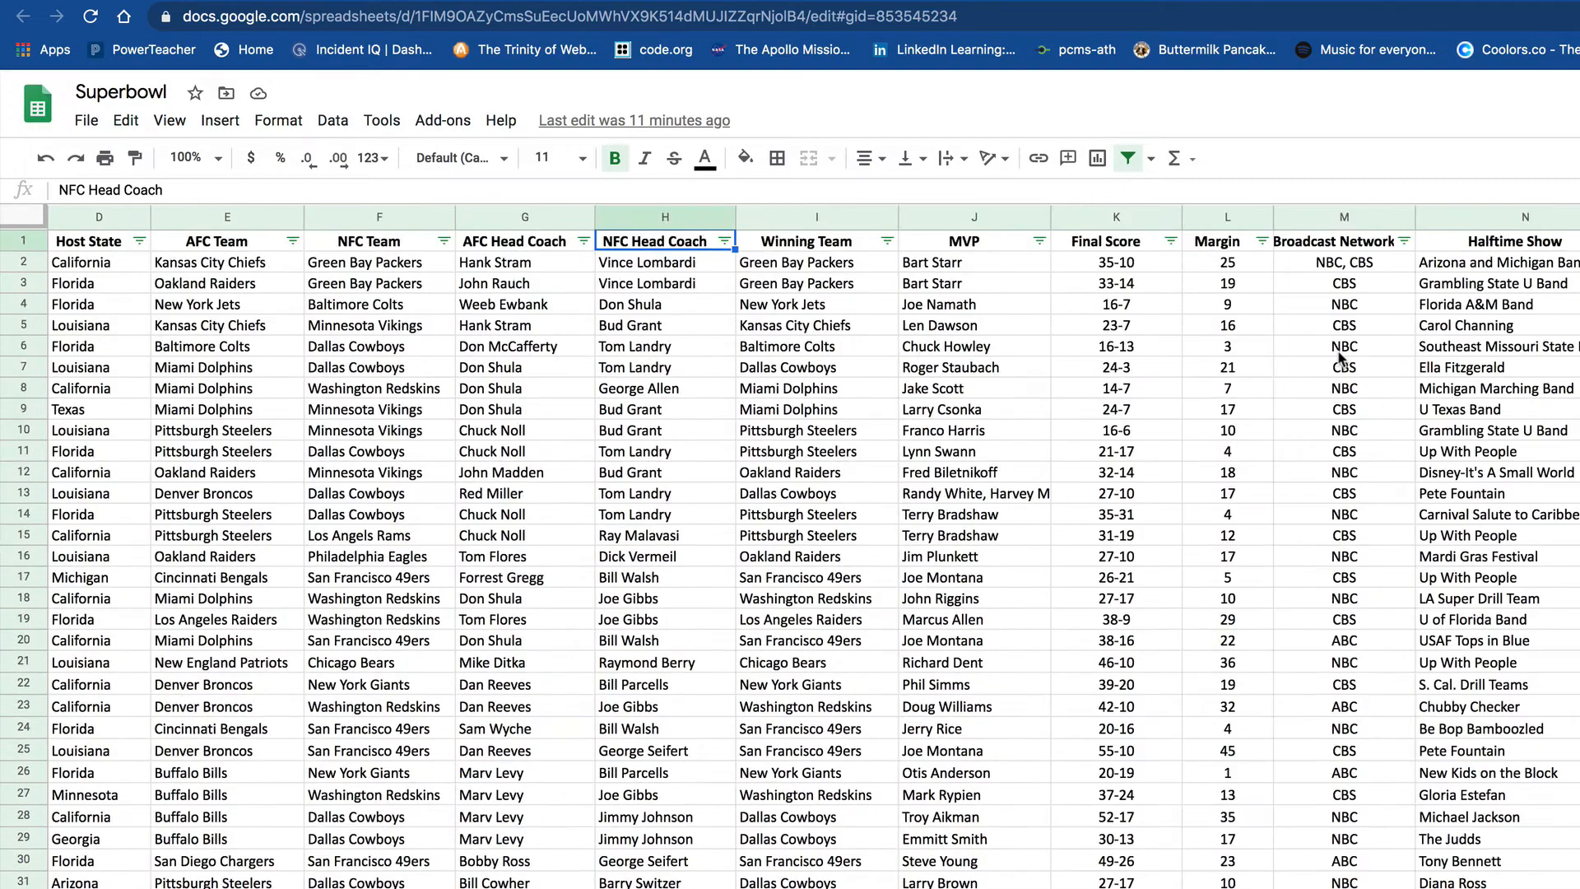
scroll(1340, 358, left, 4)
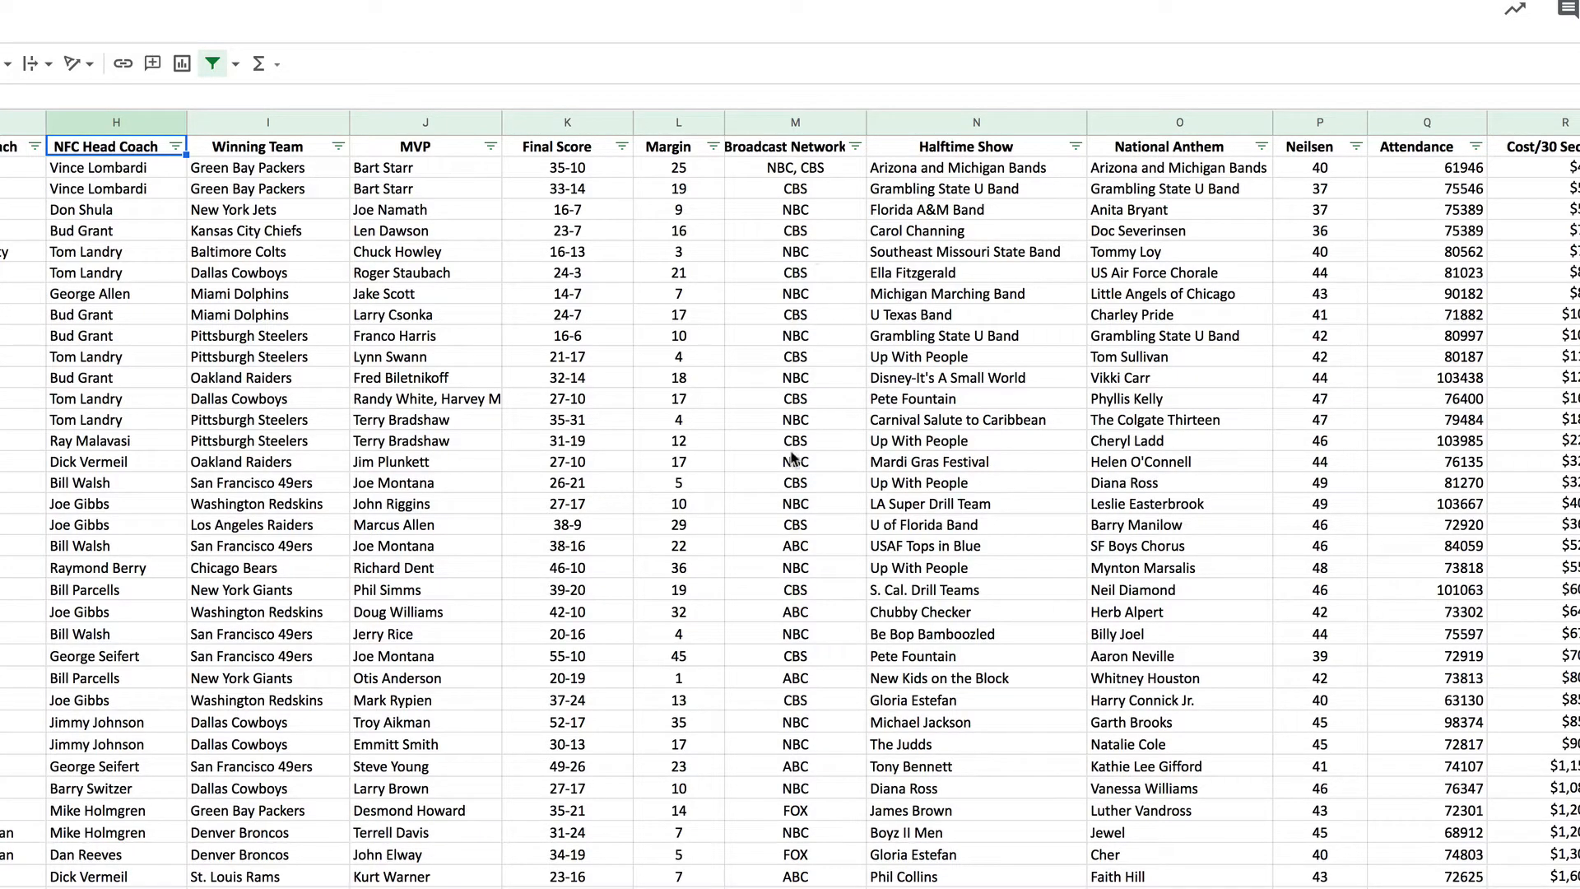
scroll(795, 460, down, 4)
scroll(794, 459, down, 3)
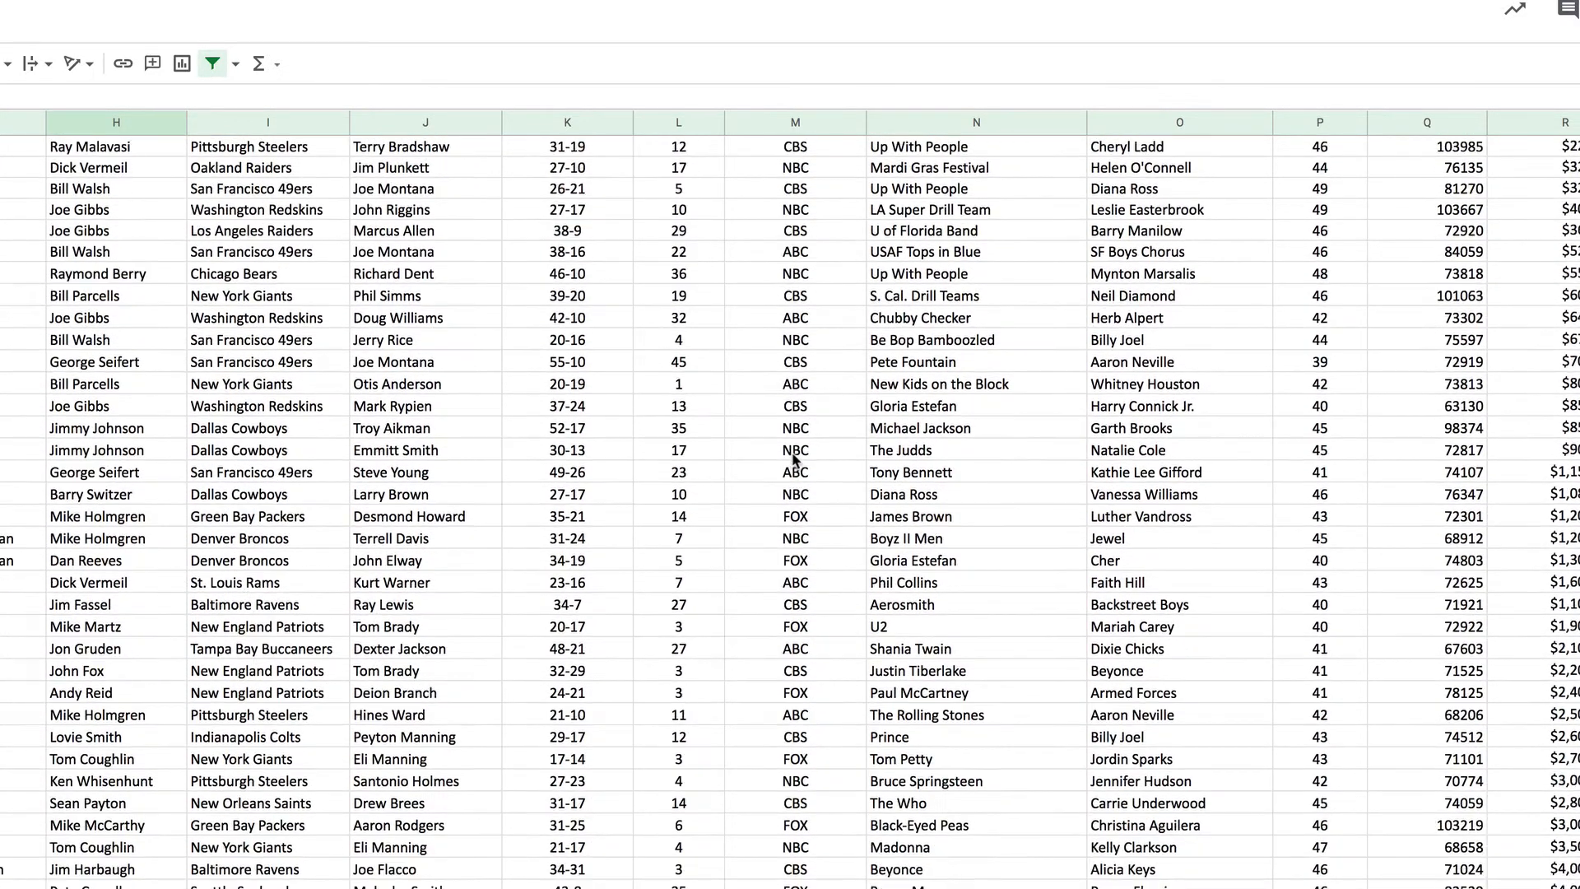
scroll(779, 462, up, 5)
scroll(779, 463, right, 6)
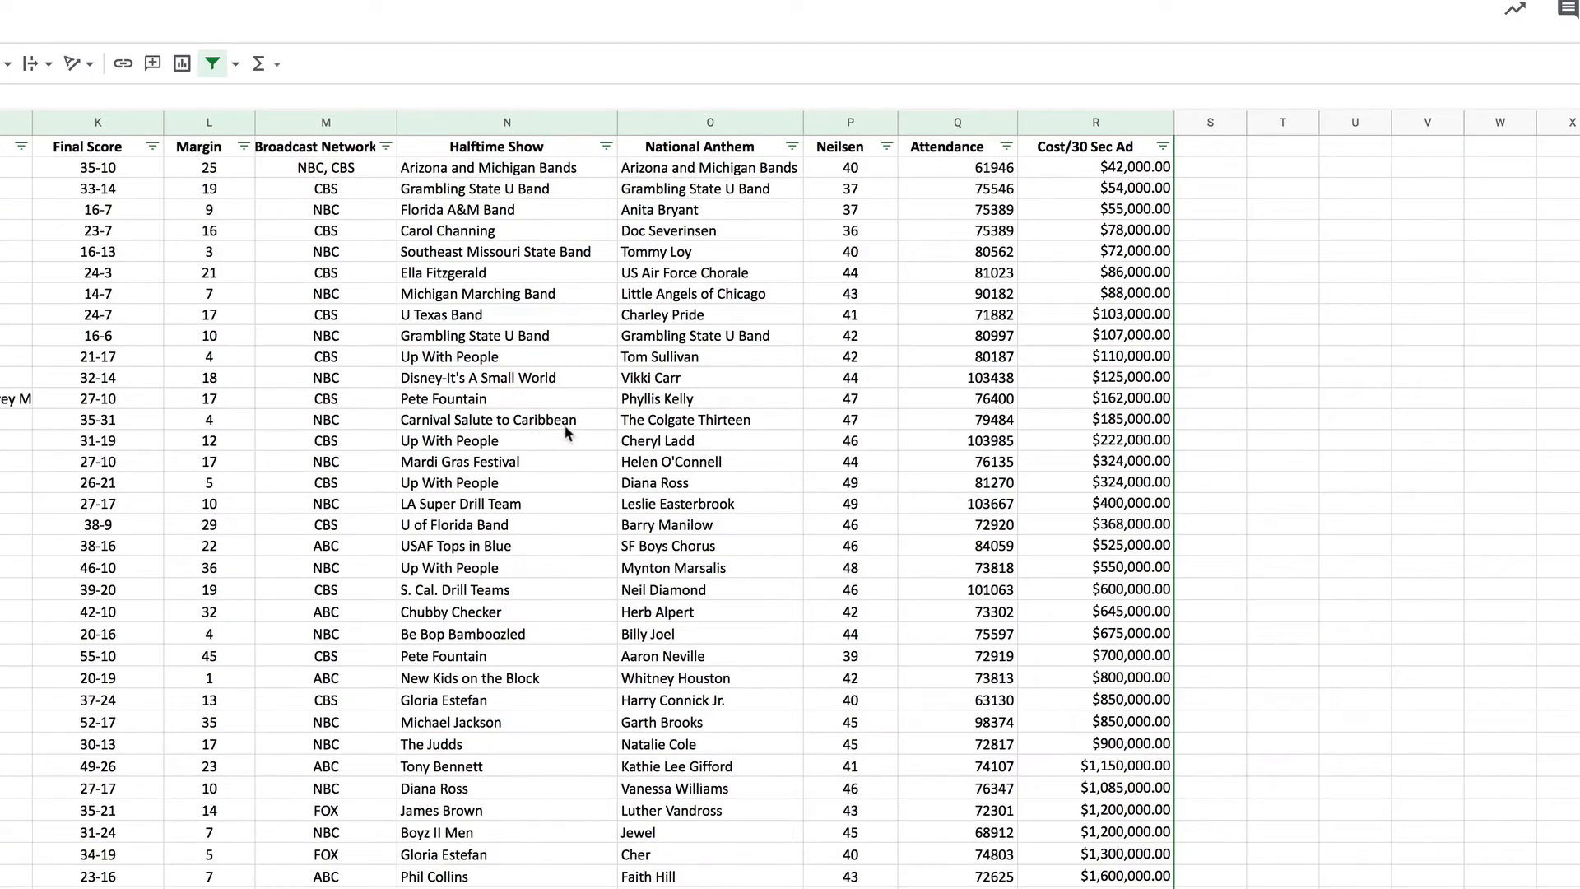
scroll(567, 433, left, 2)
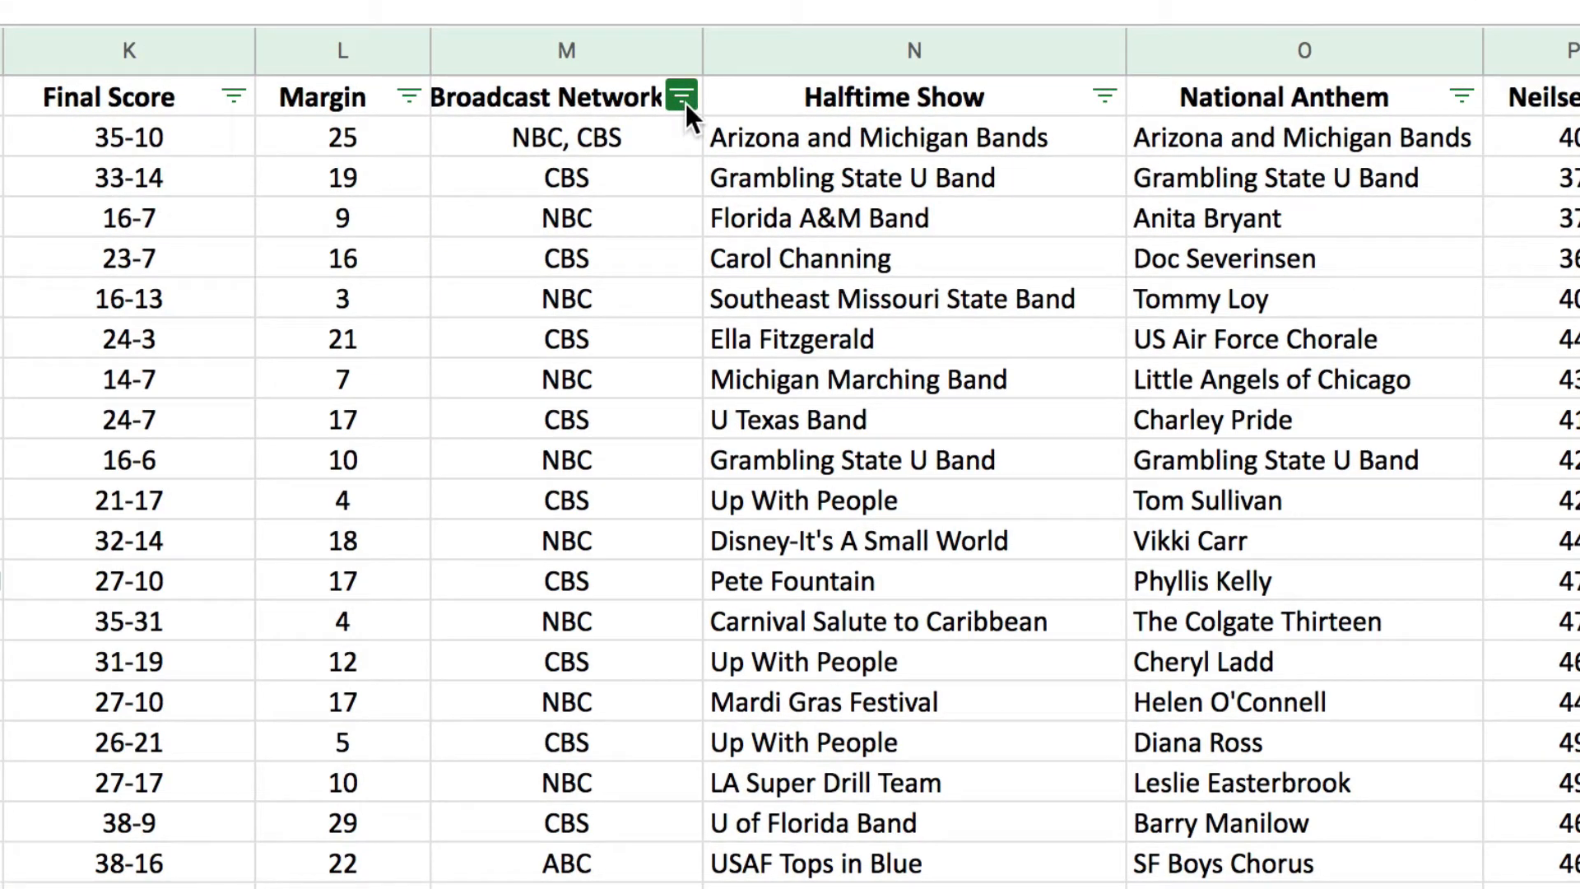
- Filter the Broadcast Network column by values so that only FOX is included
click(682, 96)
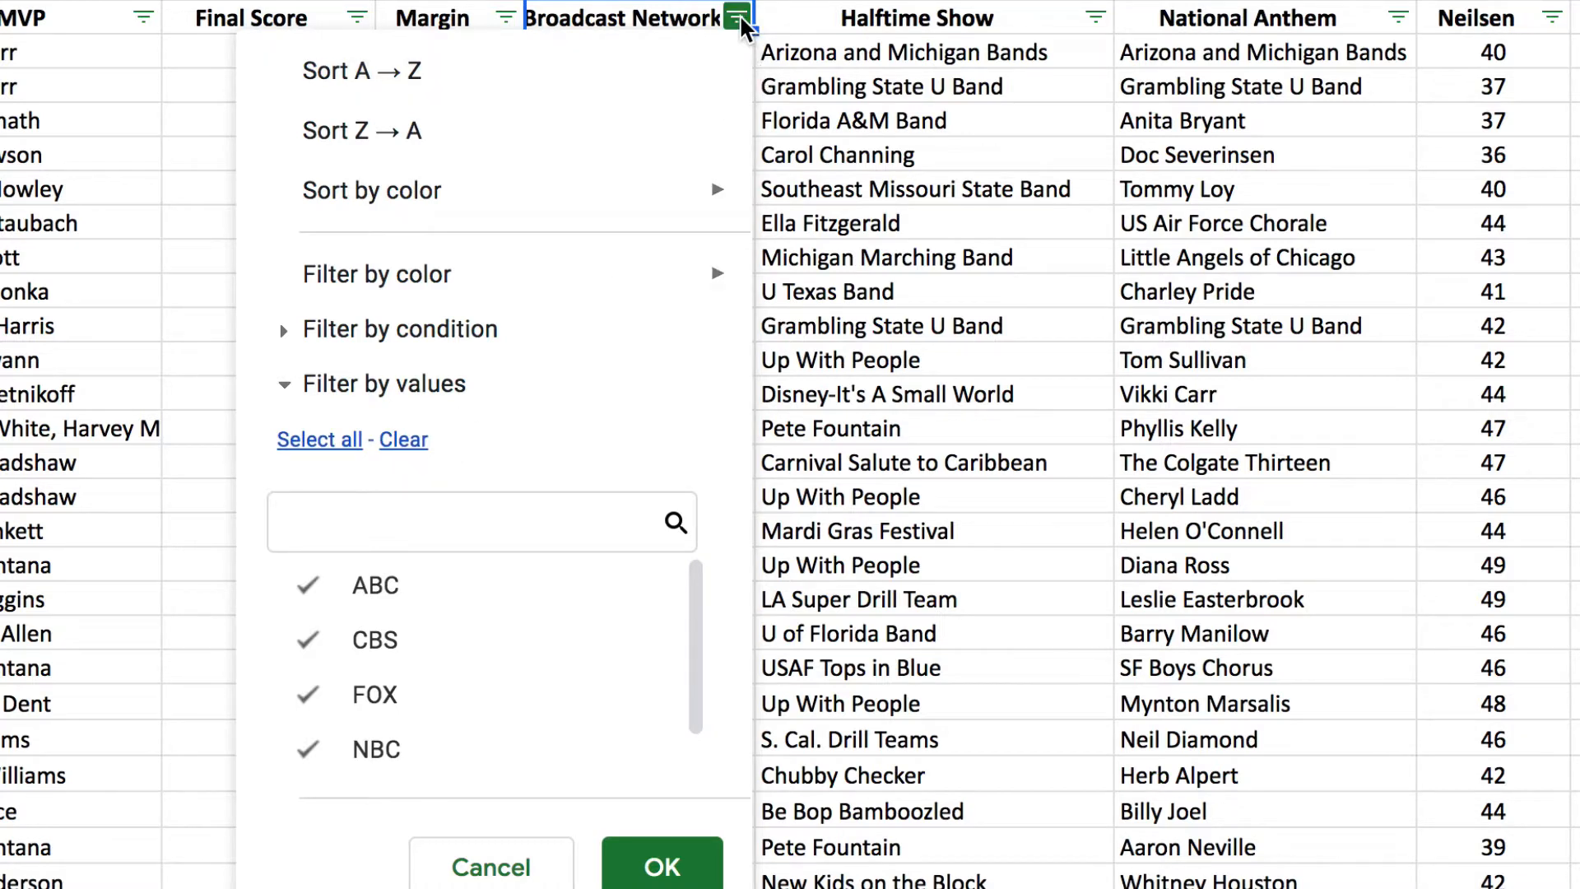
click(411, 444)
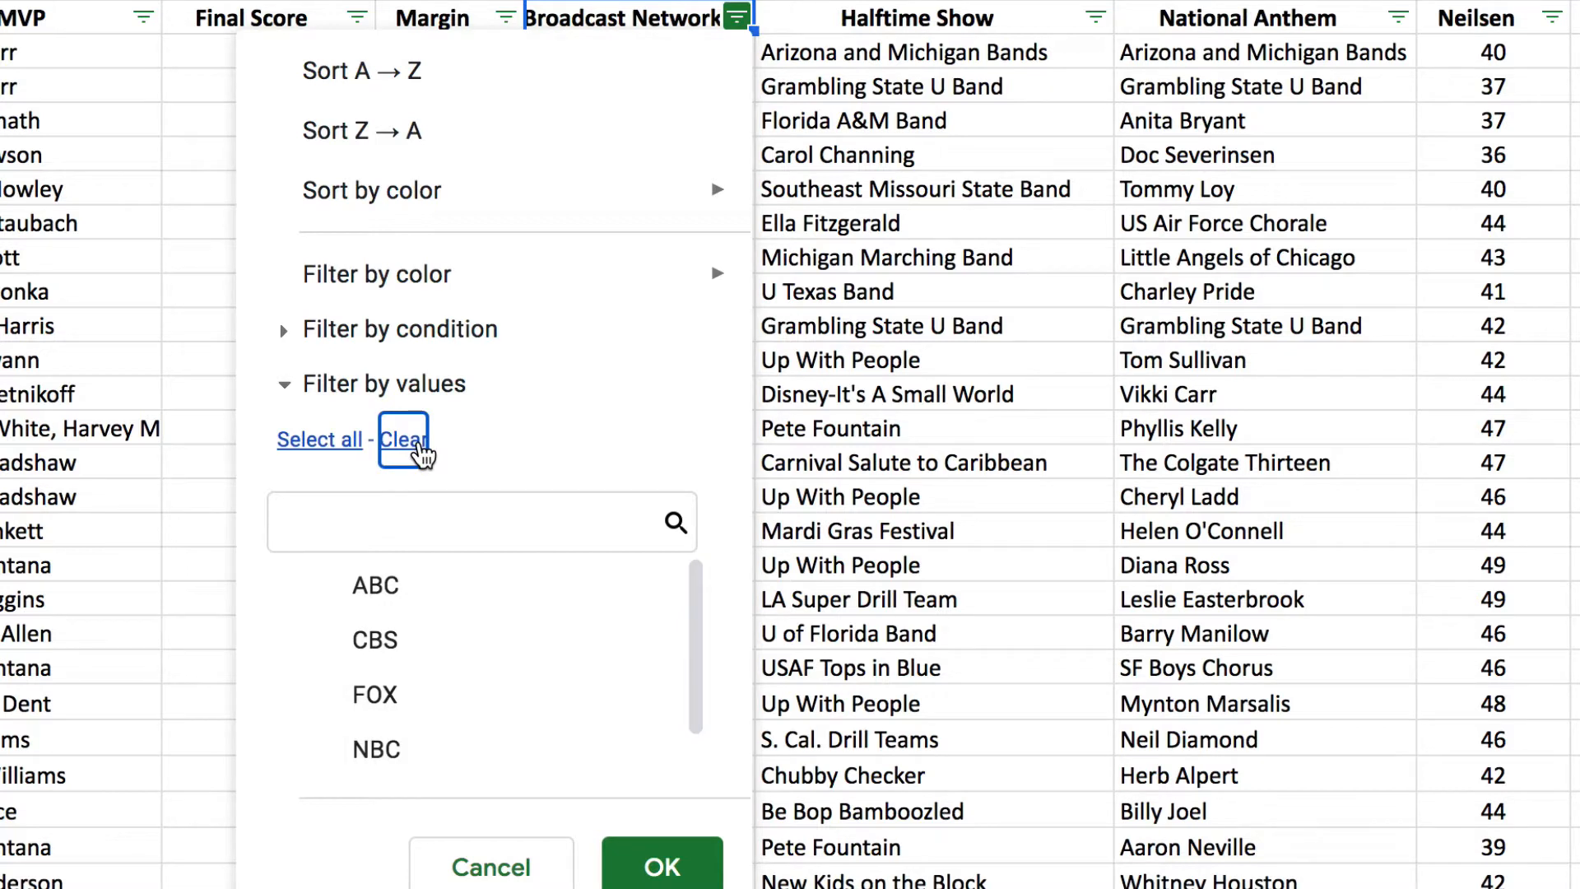
click(287, 388)
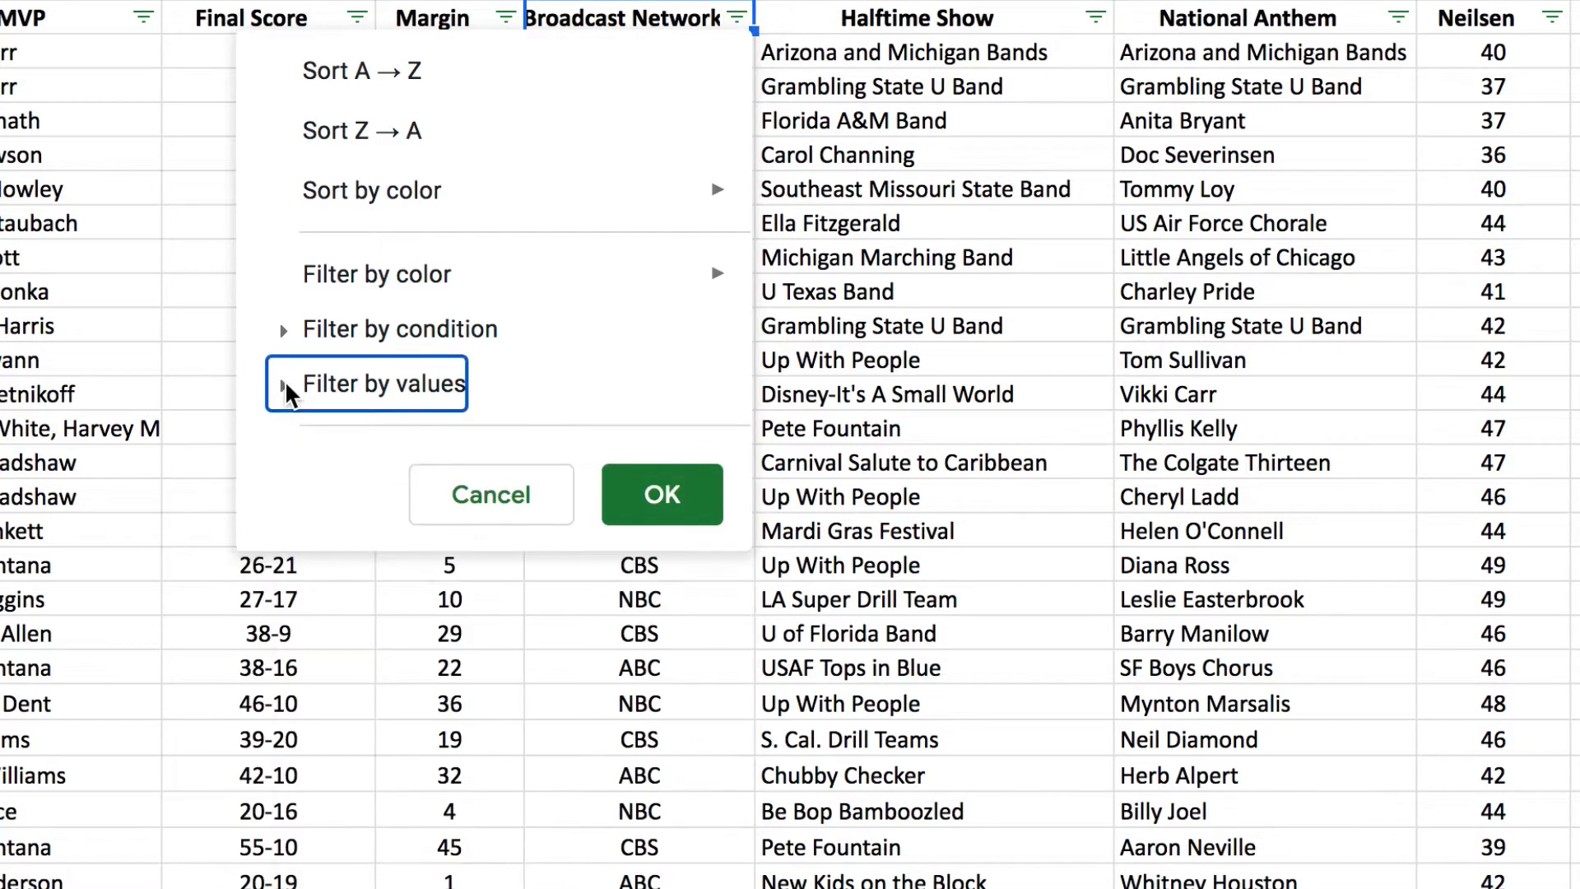
click(287, 388)
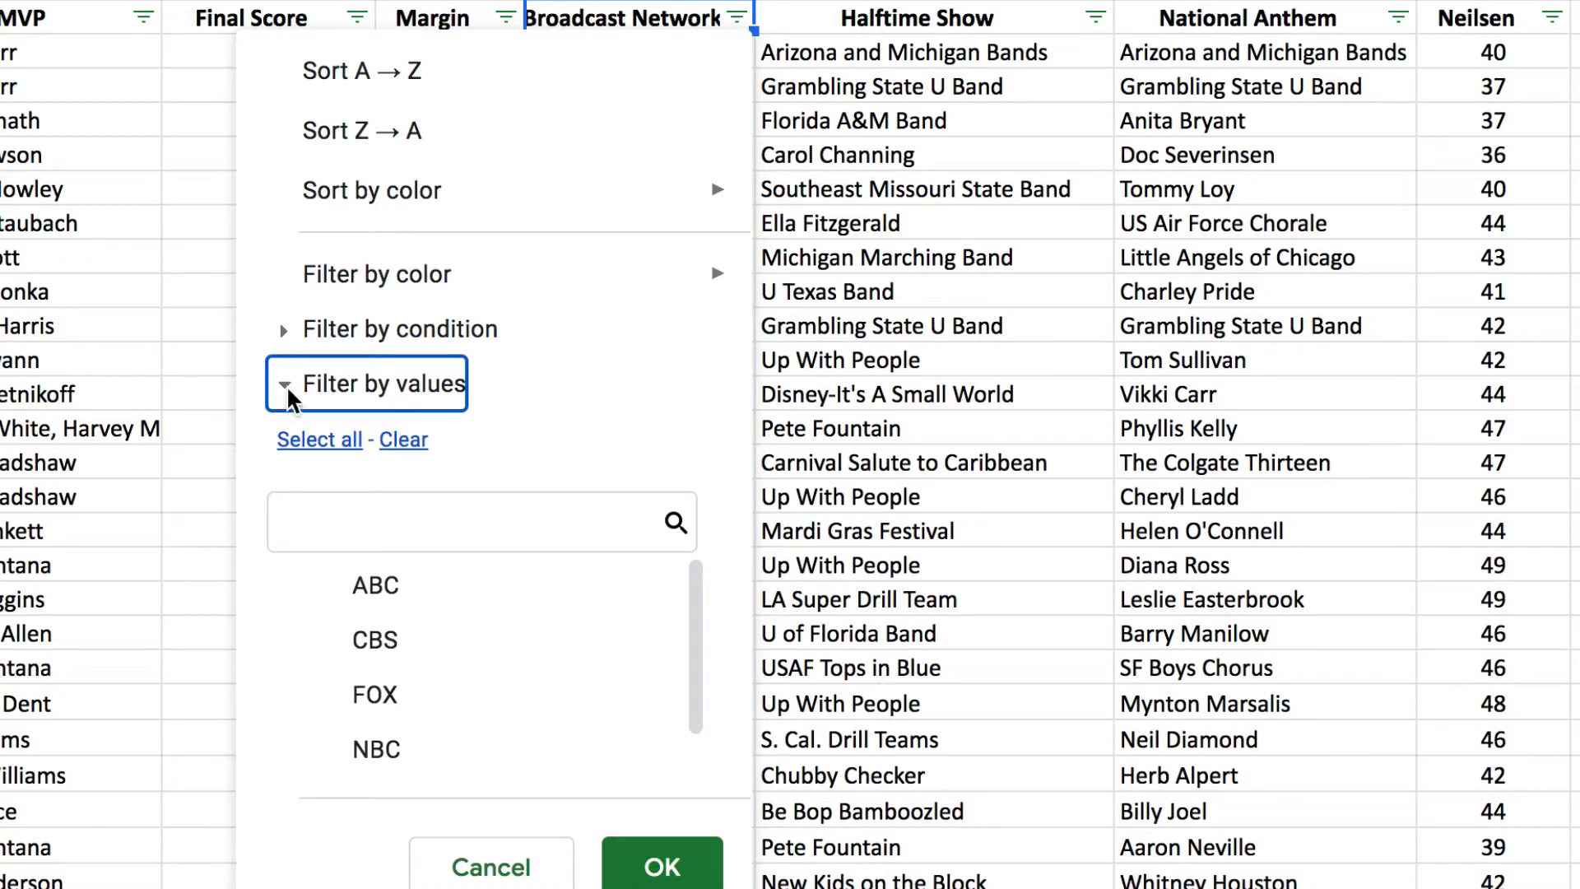
click(405, 443)
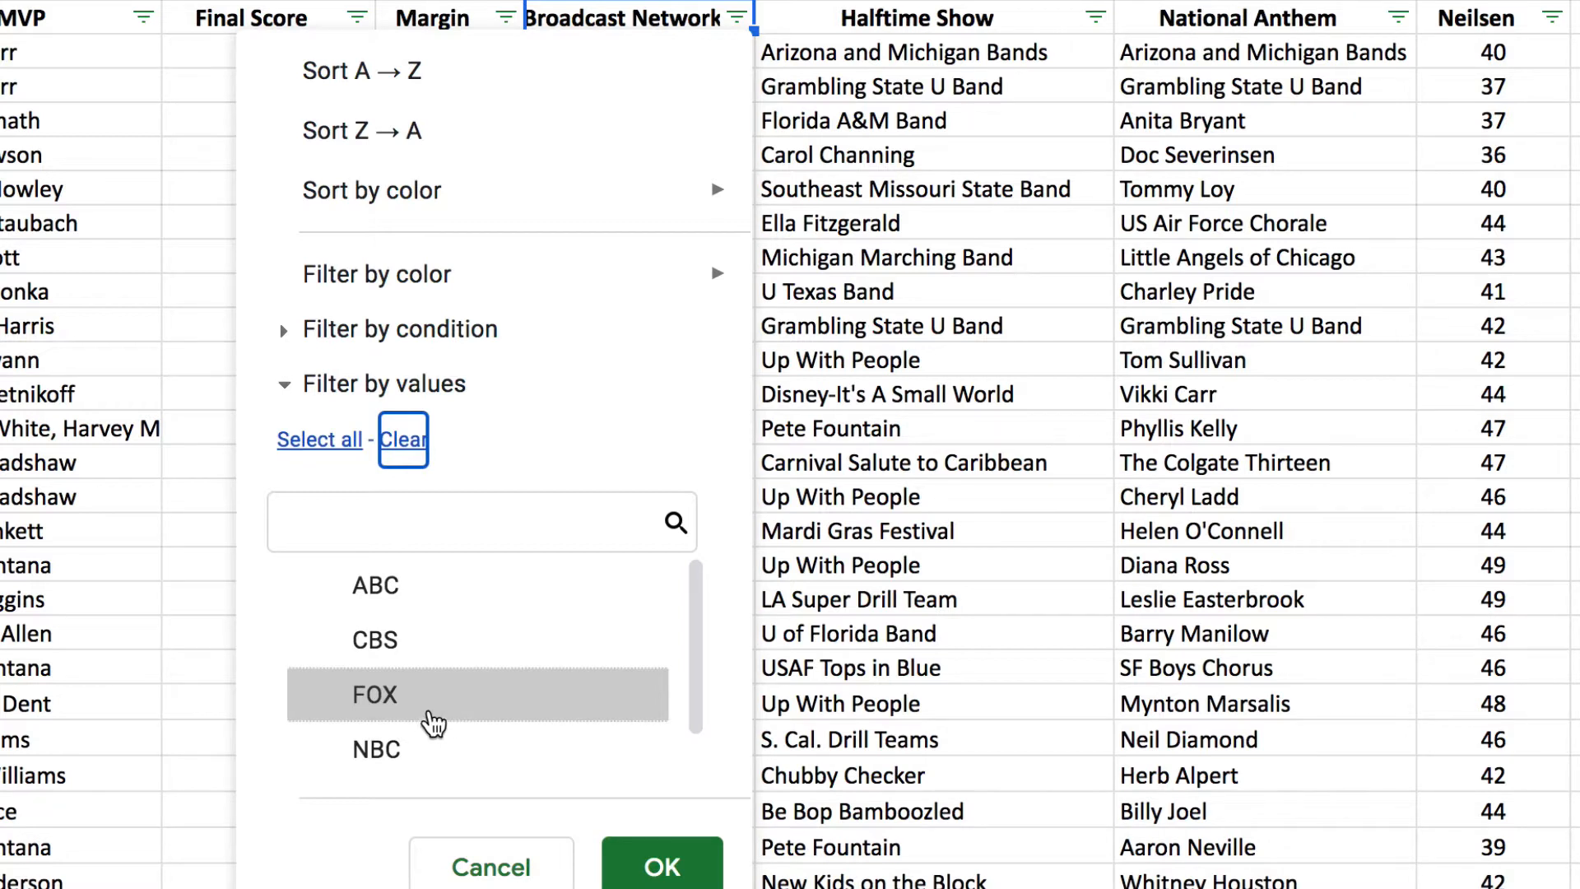
click(383, 708)
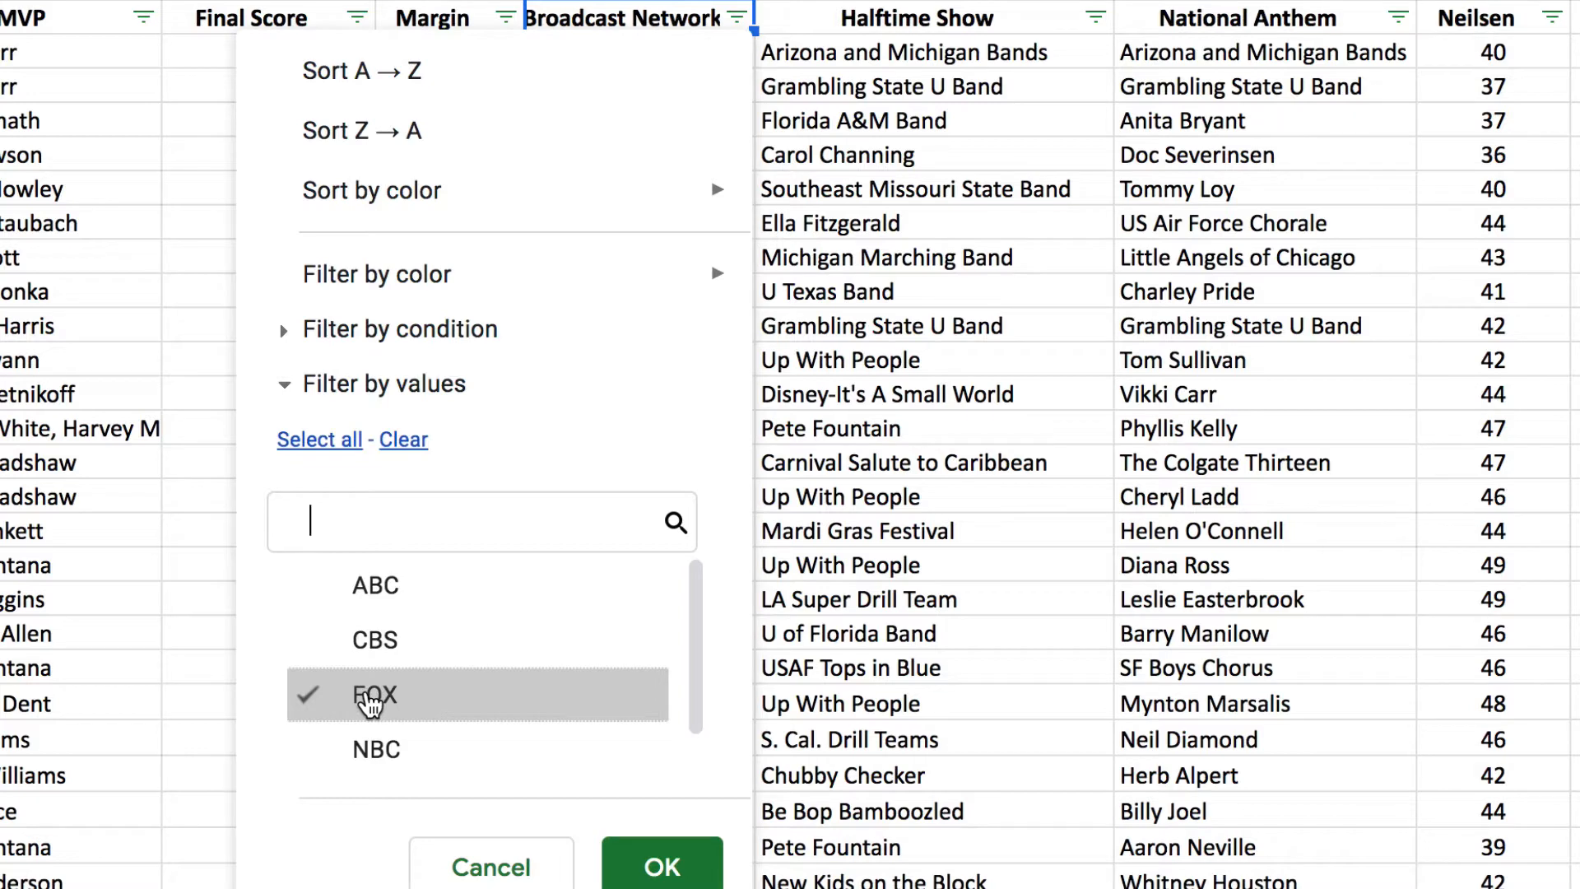
click(661, 868)
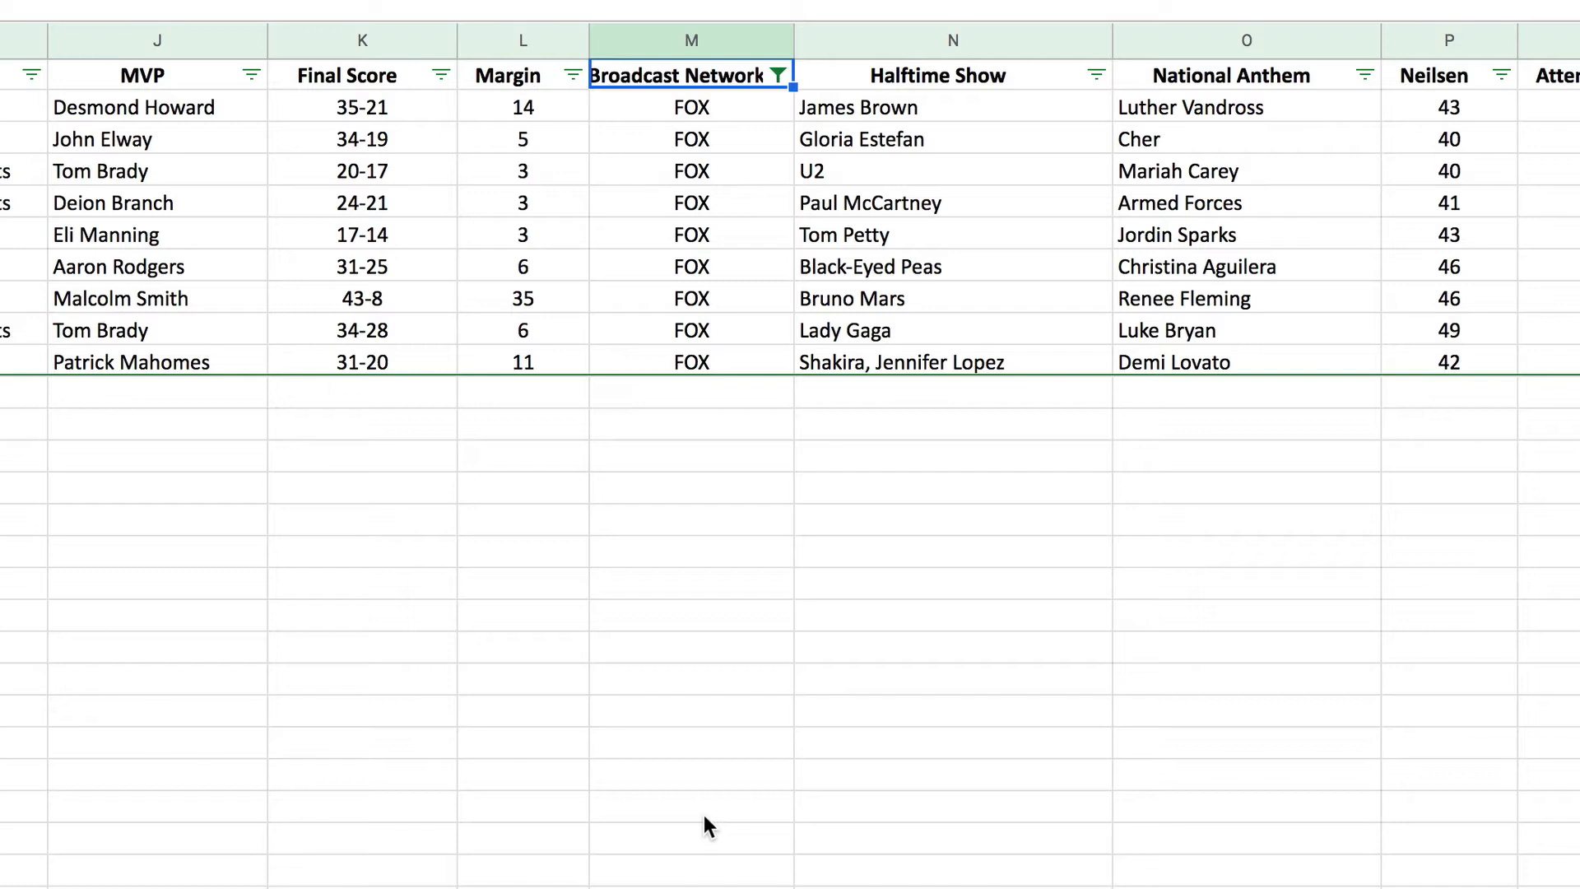
- Go through the filtered FOX entries in the Broadcast Network column one by one to count them
key(Down)
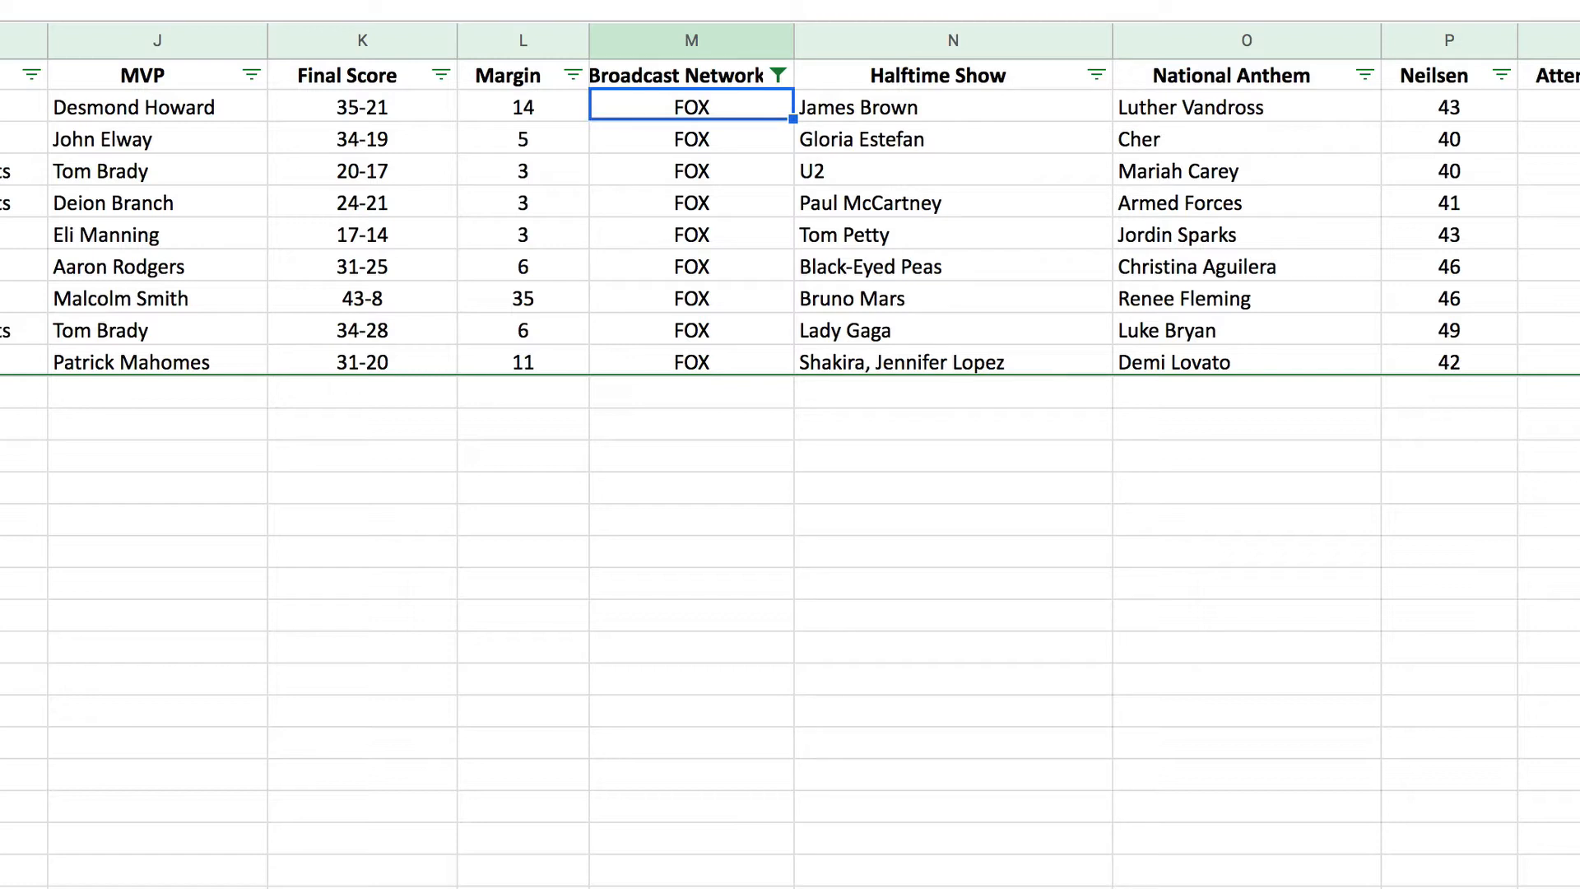
key(Down)
key(Down)
key(Down)
key(Down)
key(Down)
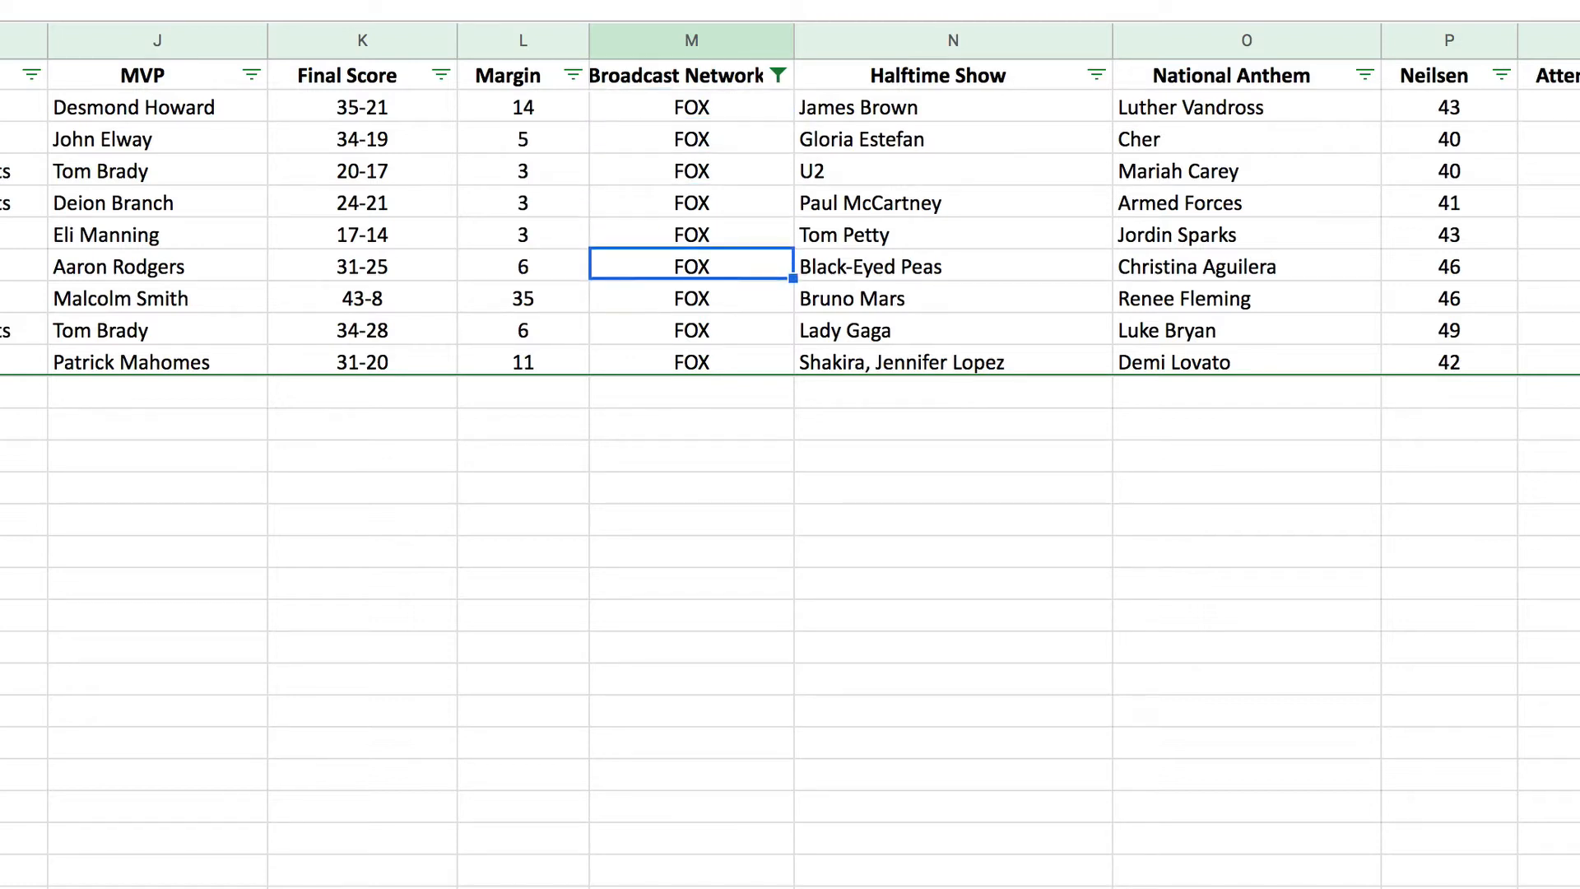
key(Down)
key(Down)
key(Down)
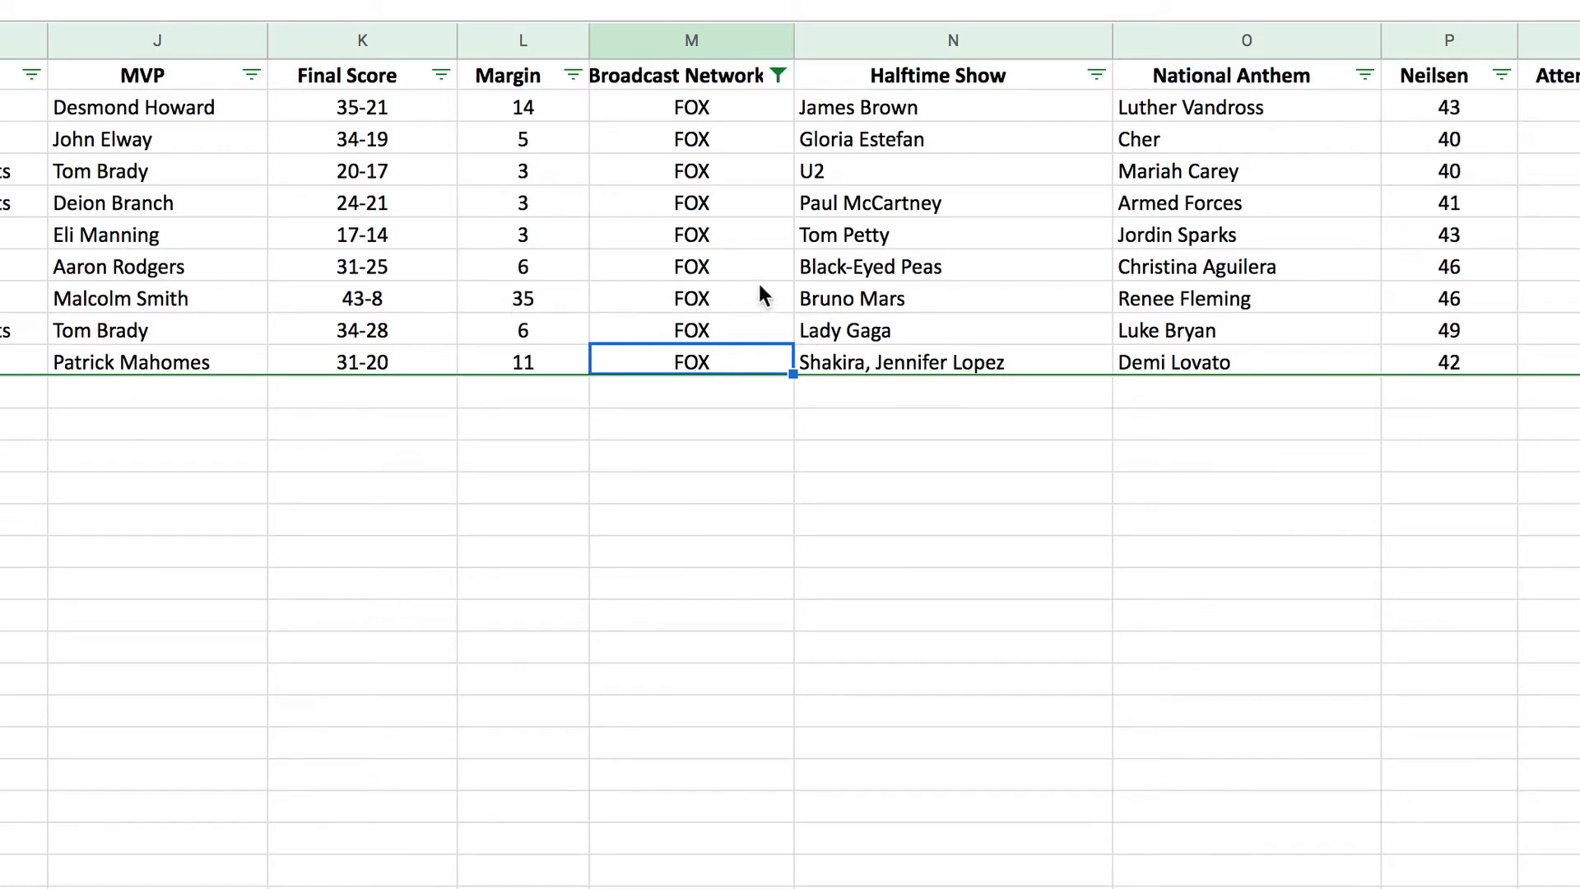
- Reset the Broadcast Network filter by selecting all of its values again
click(777, 76)
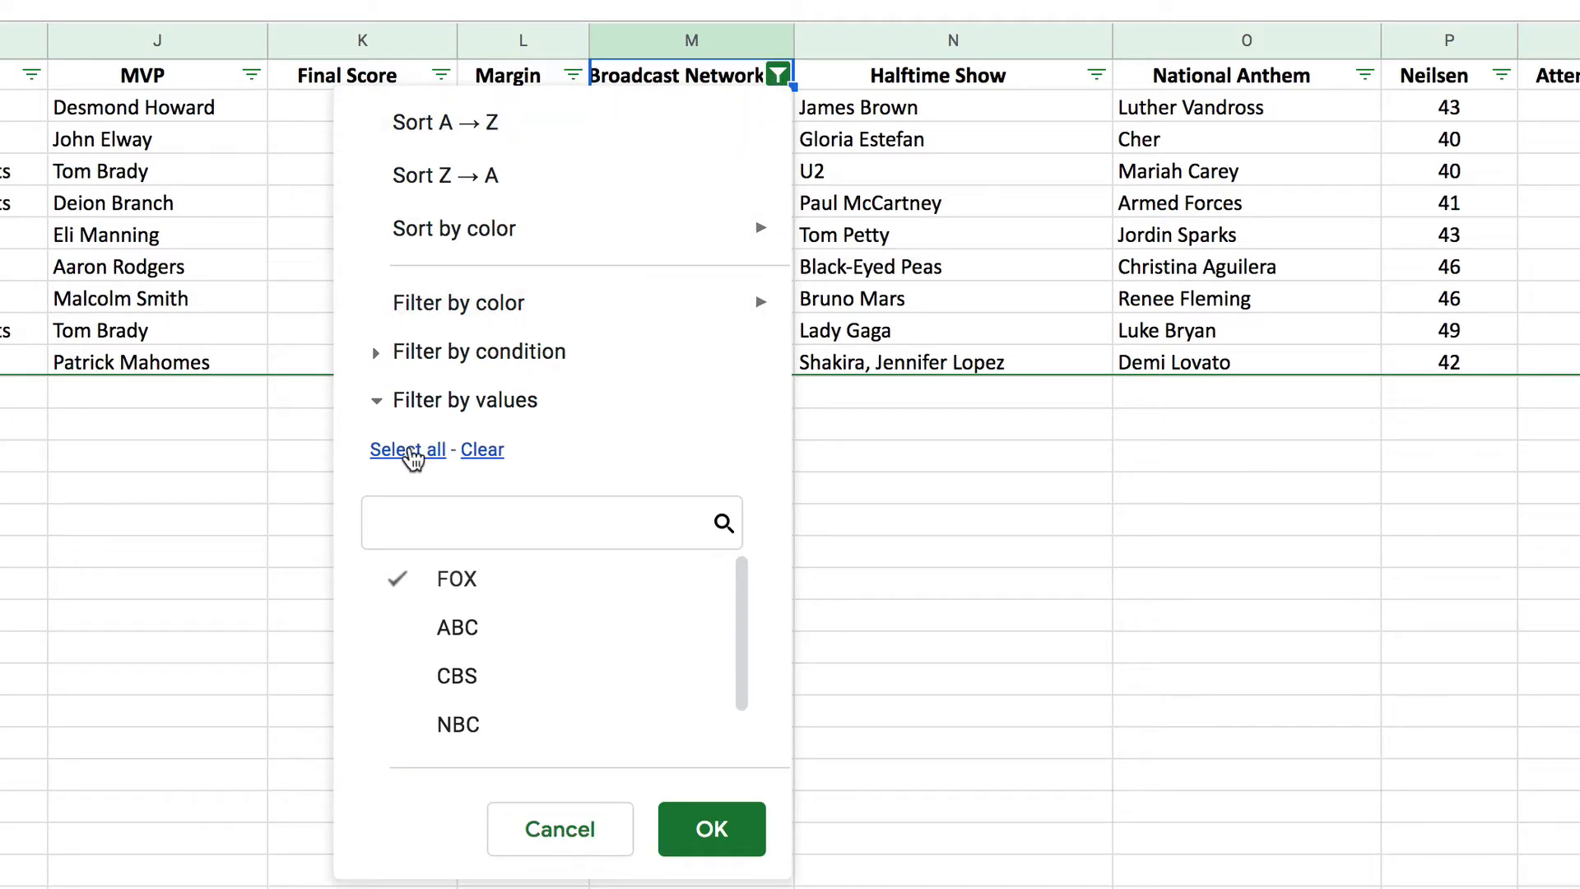
click(412, 458)
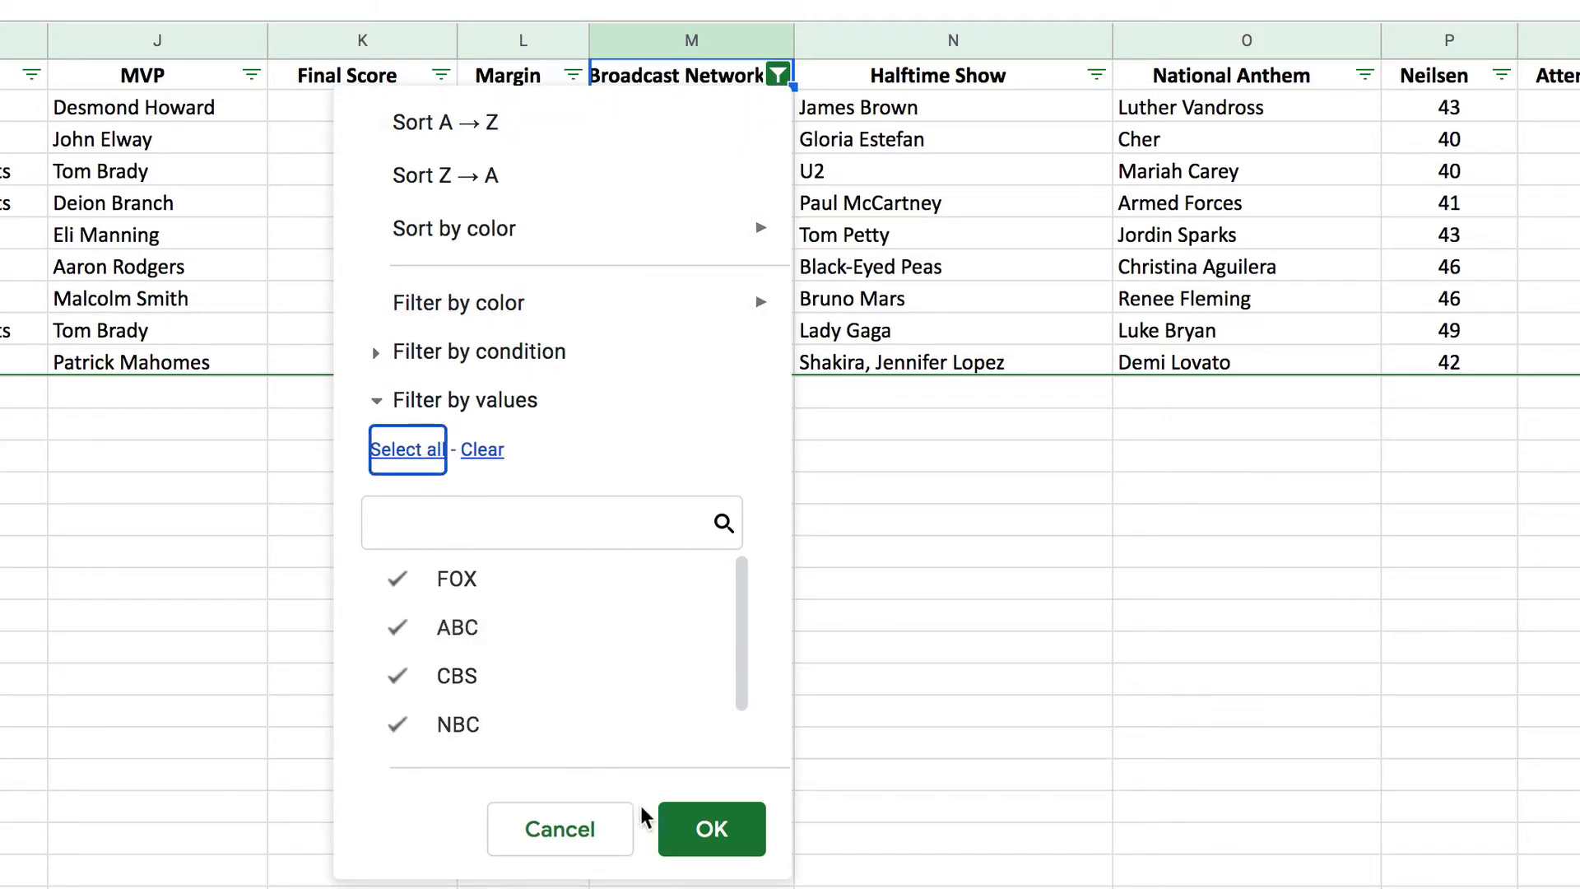
click(698, 833)
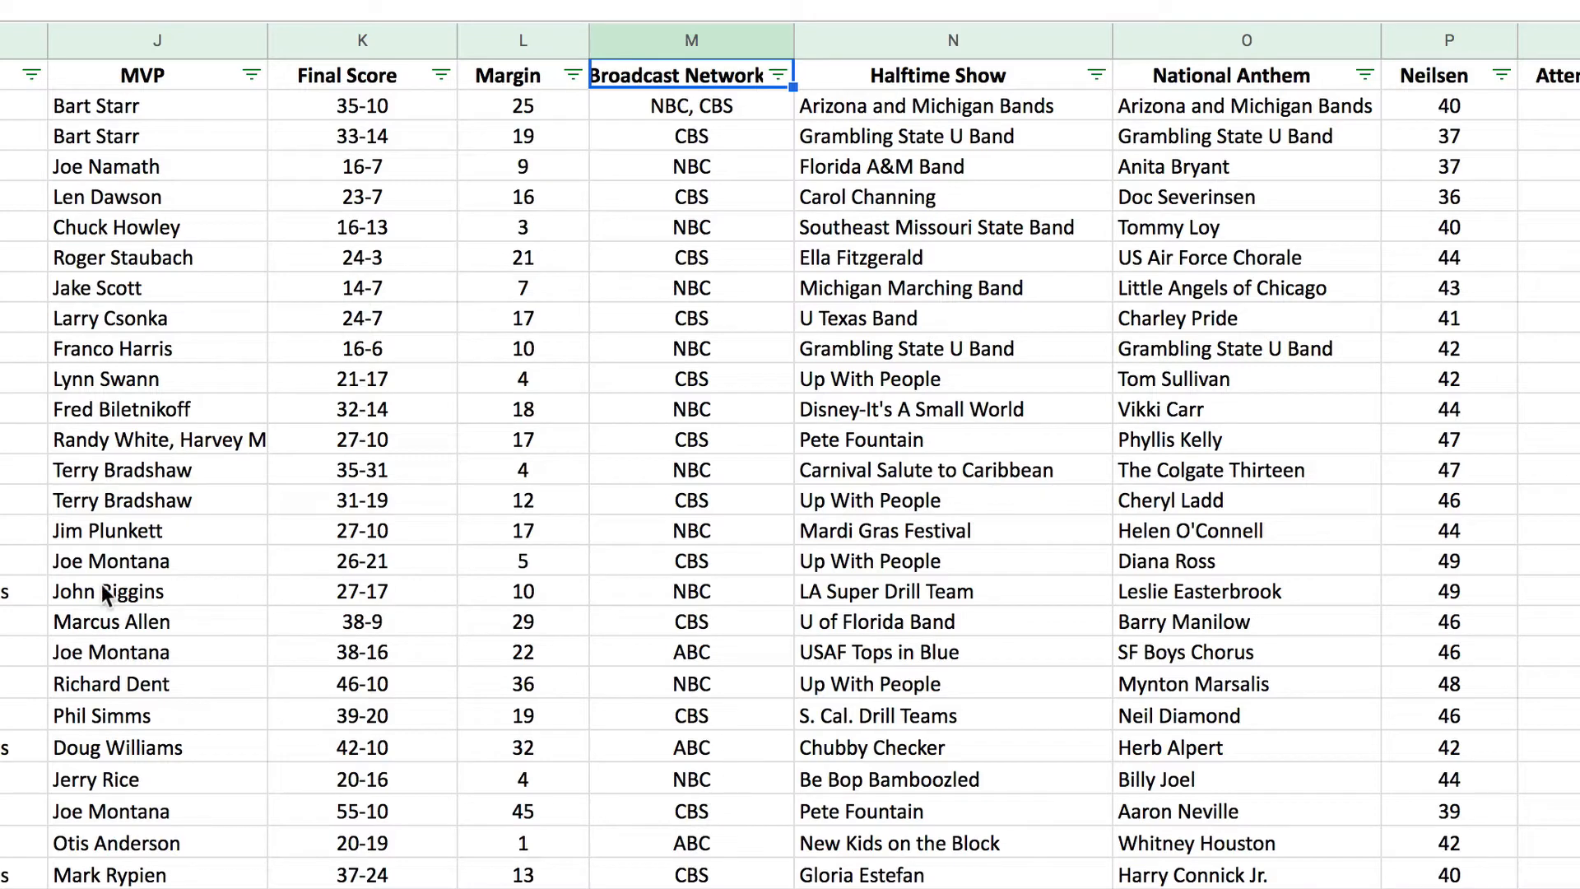
- Filter the Winning Team column by values so that only Chicago Bears is included
scroll(103, 586, left, 3)
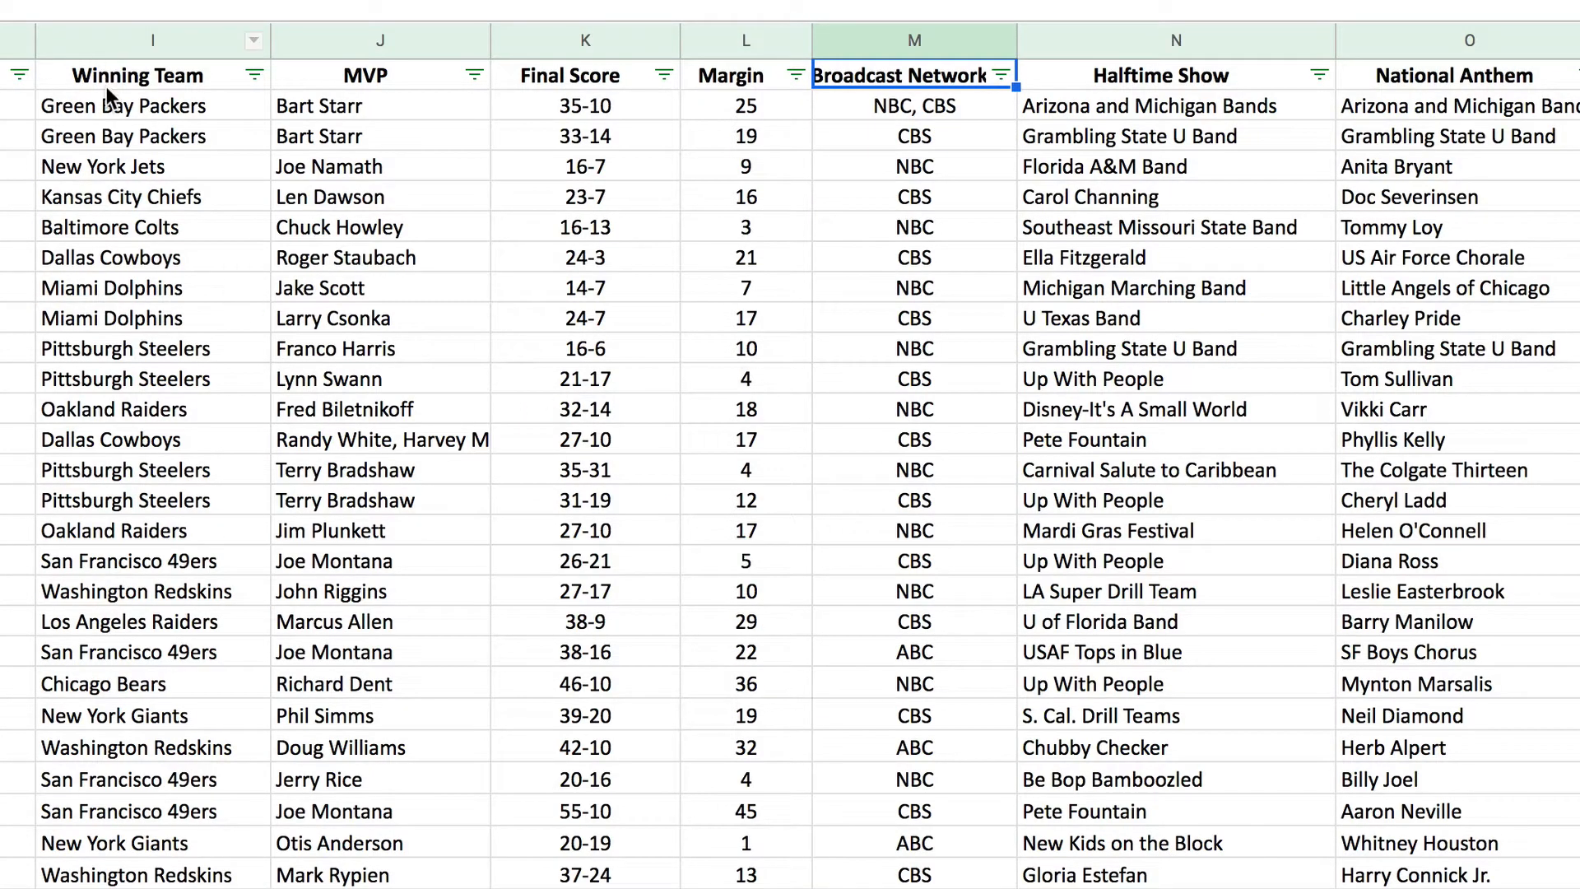
scroll(311, 72, left, 5)
click(528, 66)
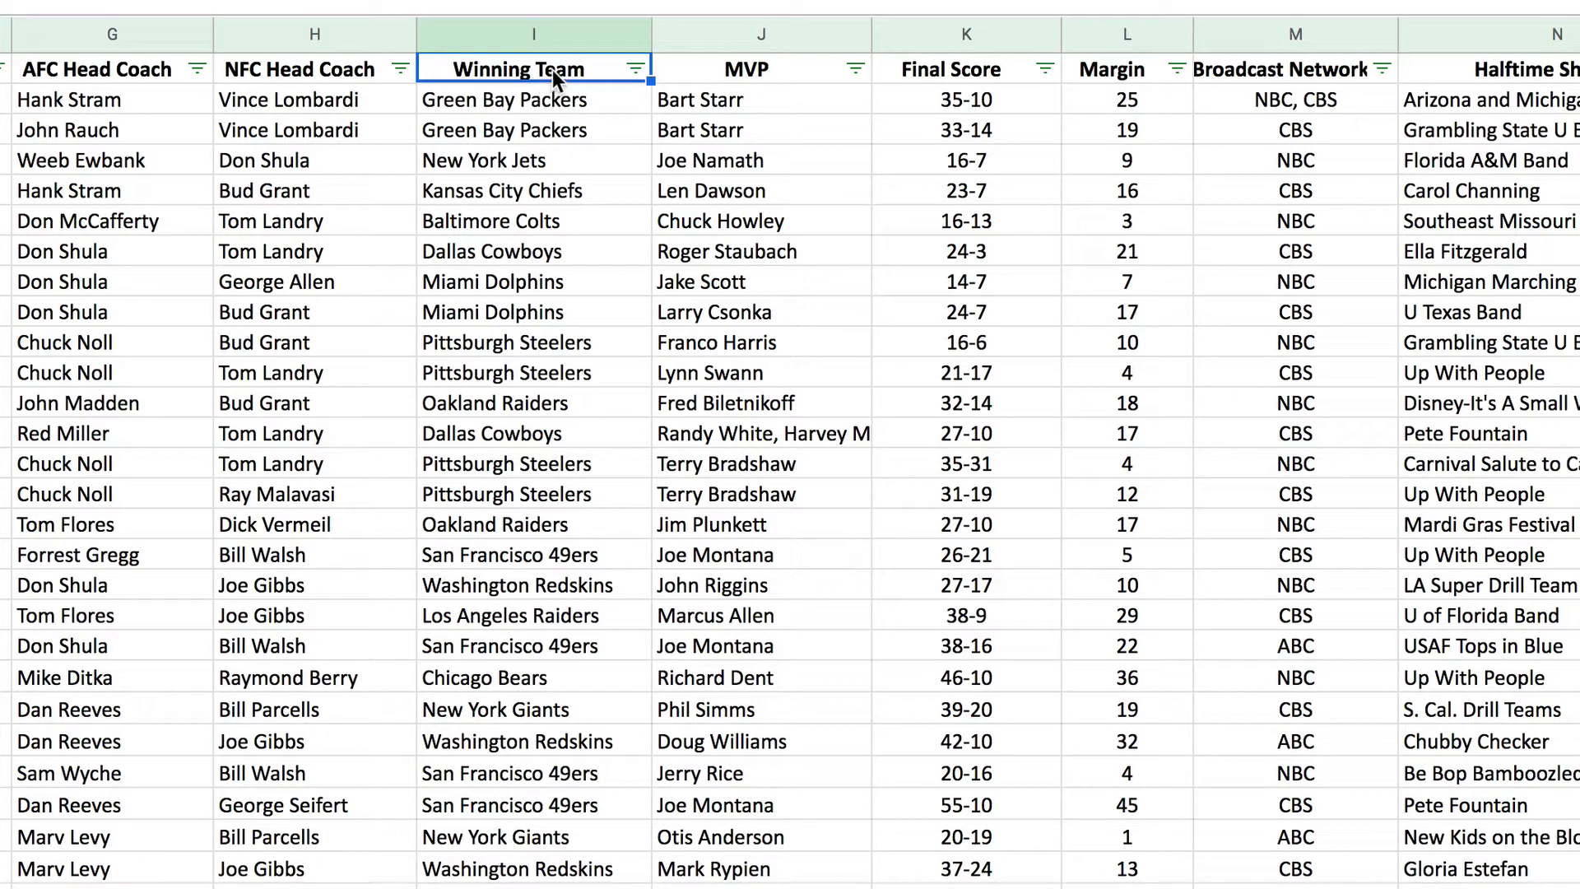
click(634, 65)
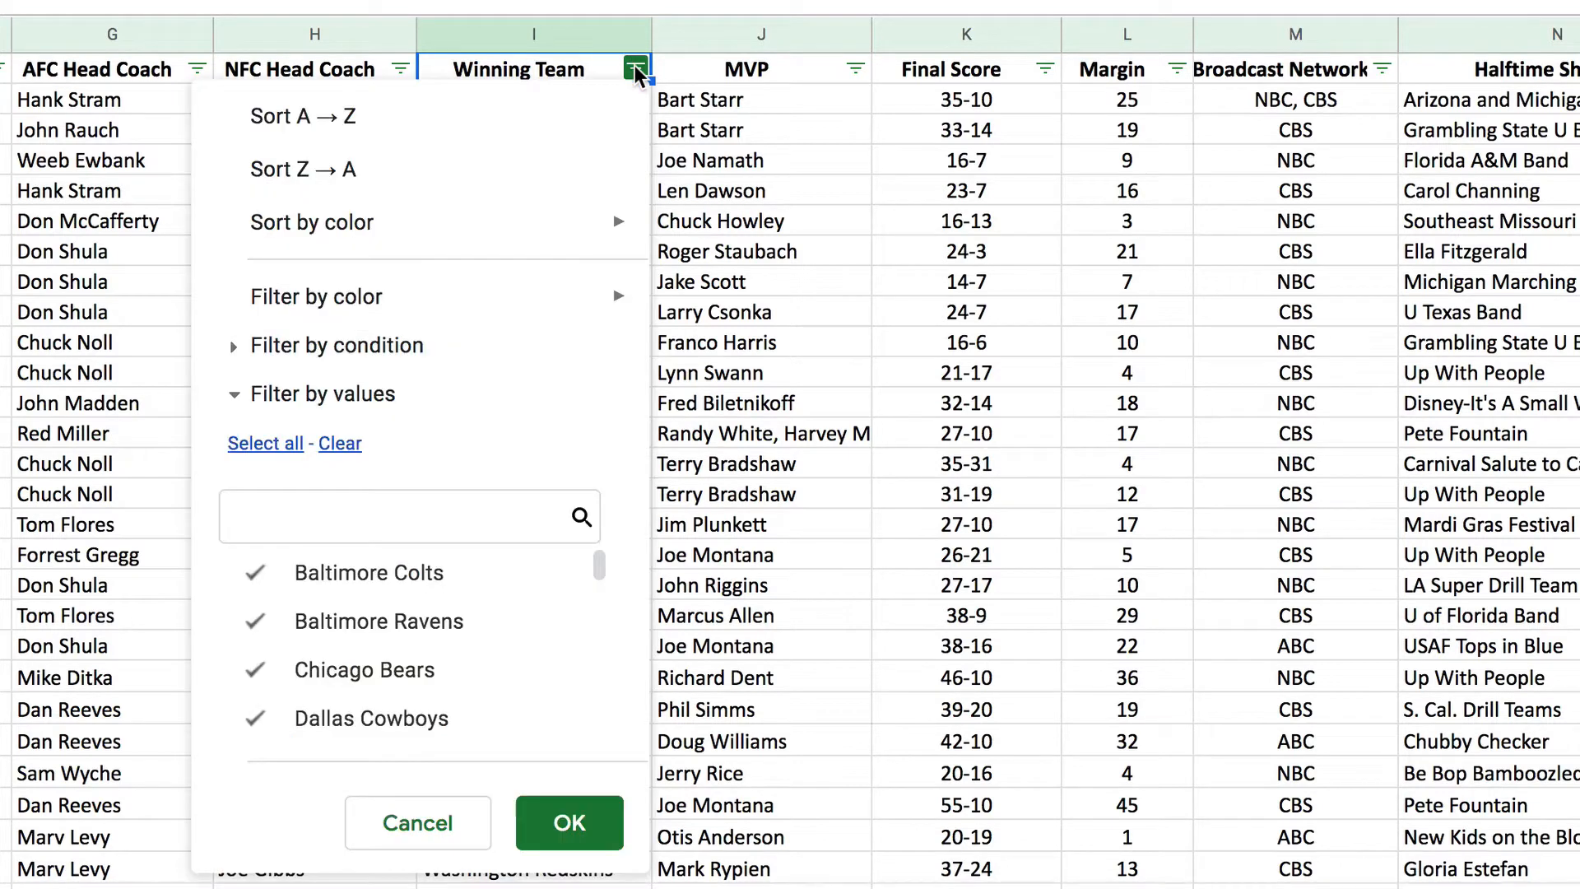
click(233, 394)
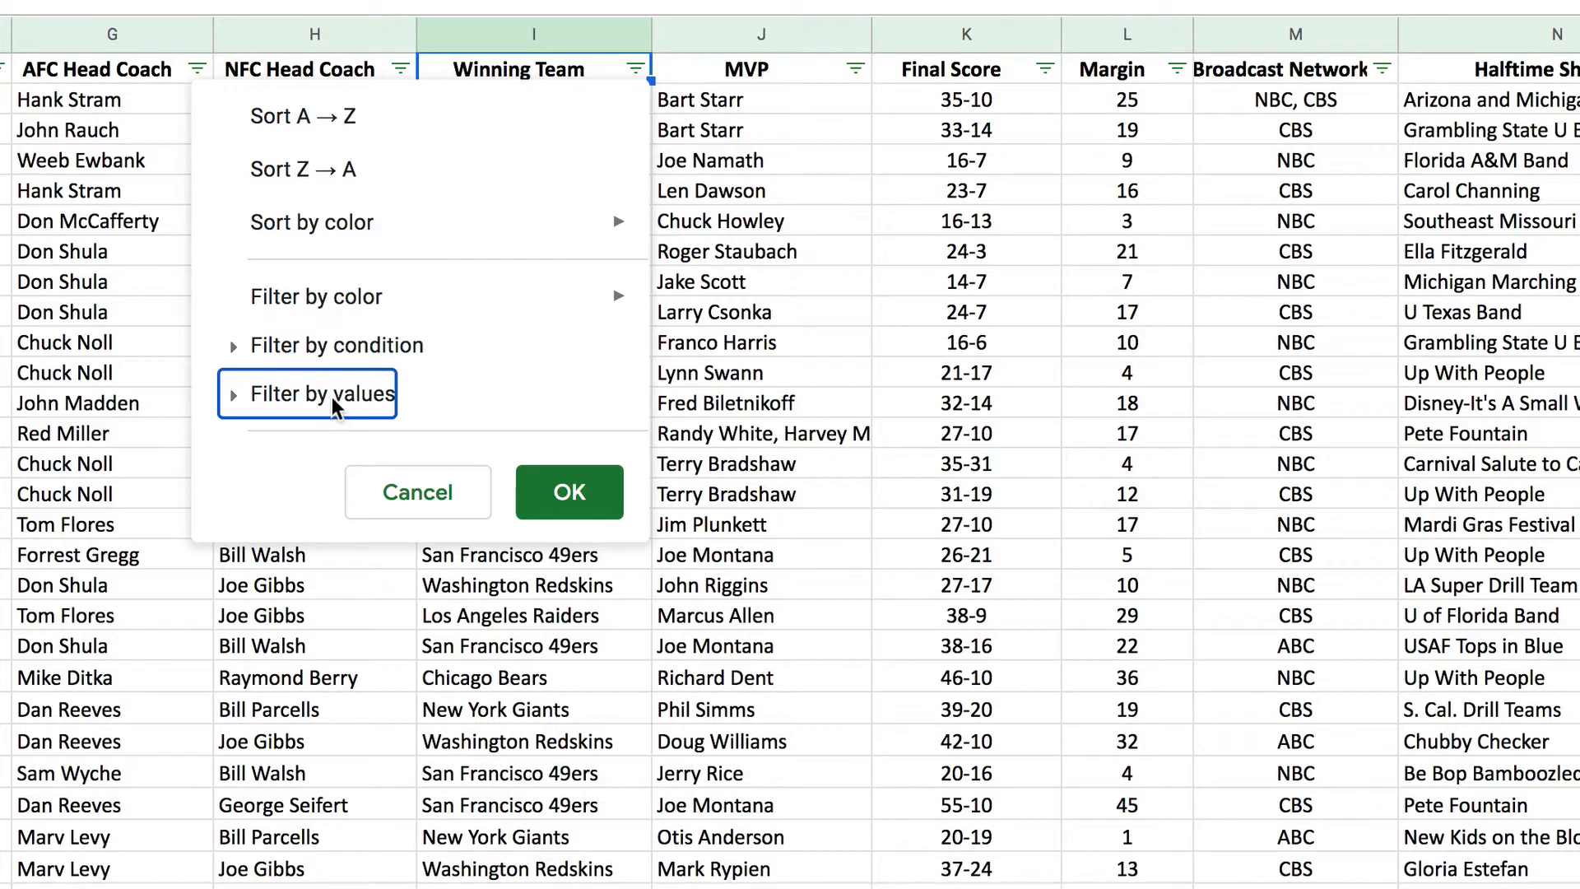
click(231, 399)
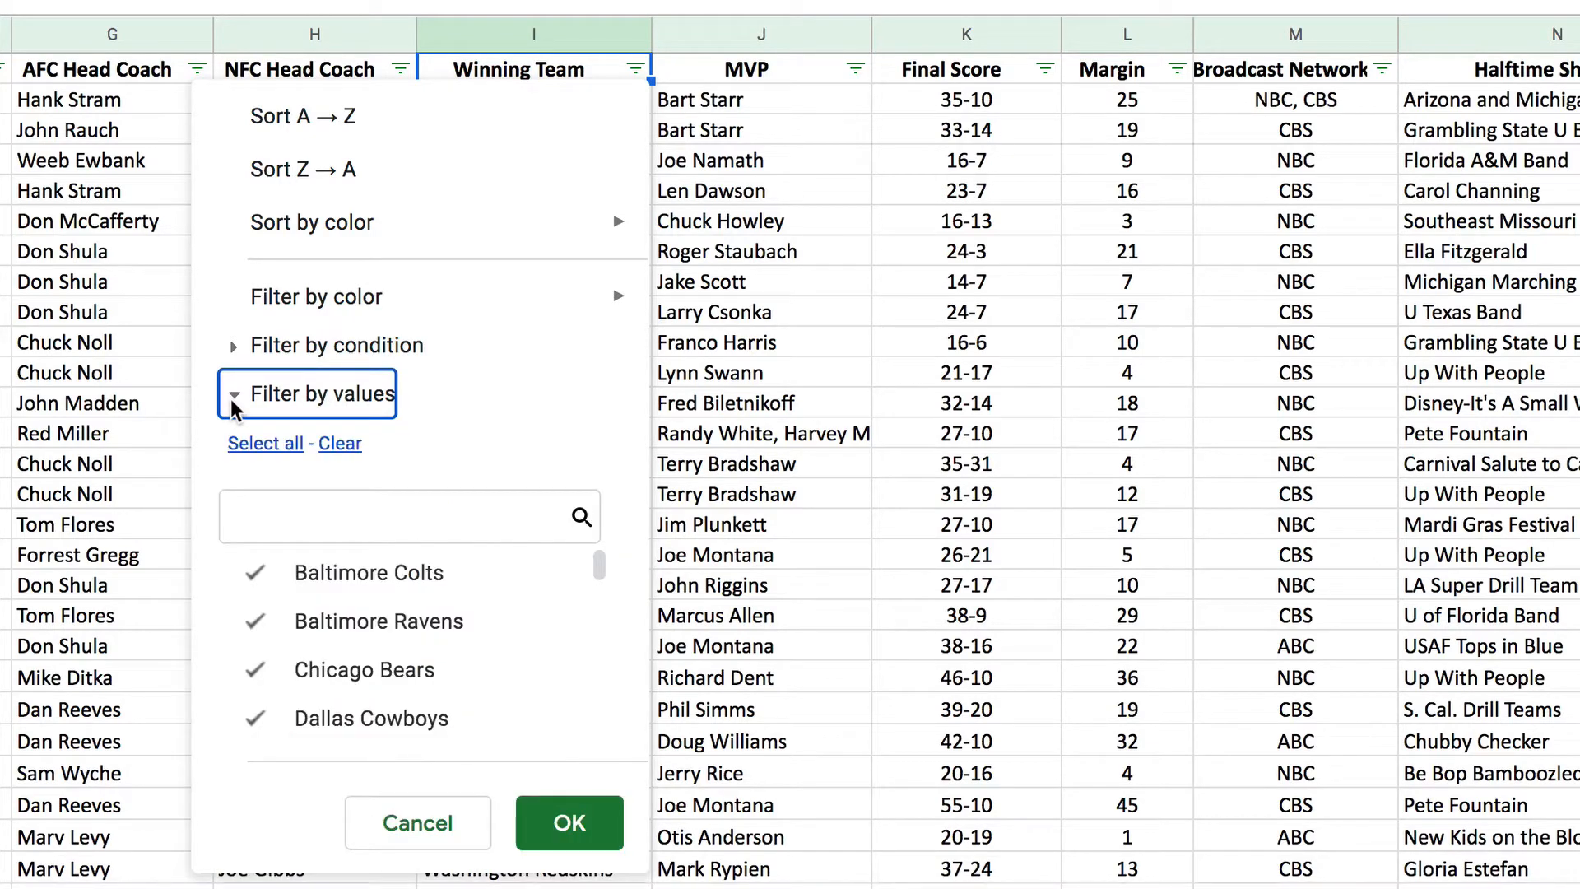
click(339, 452)
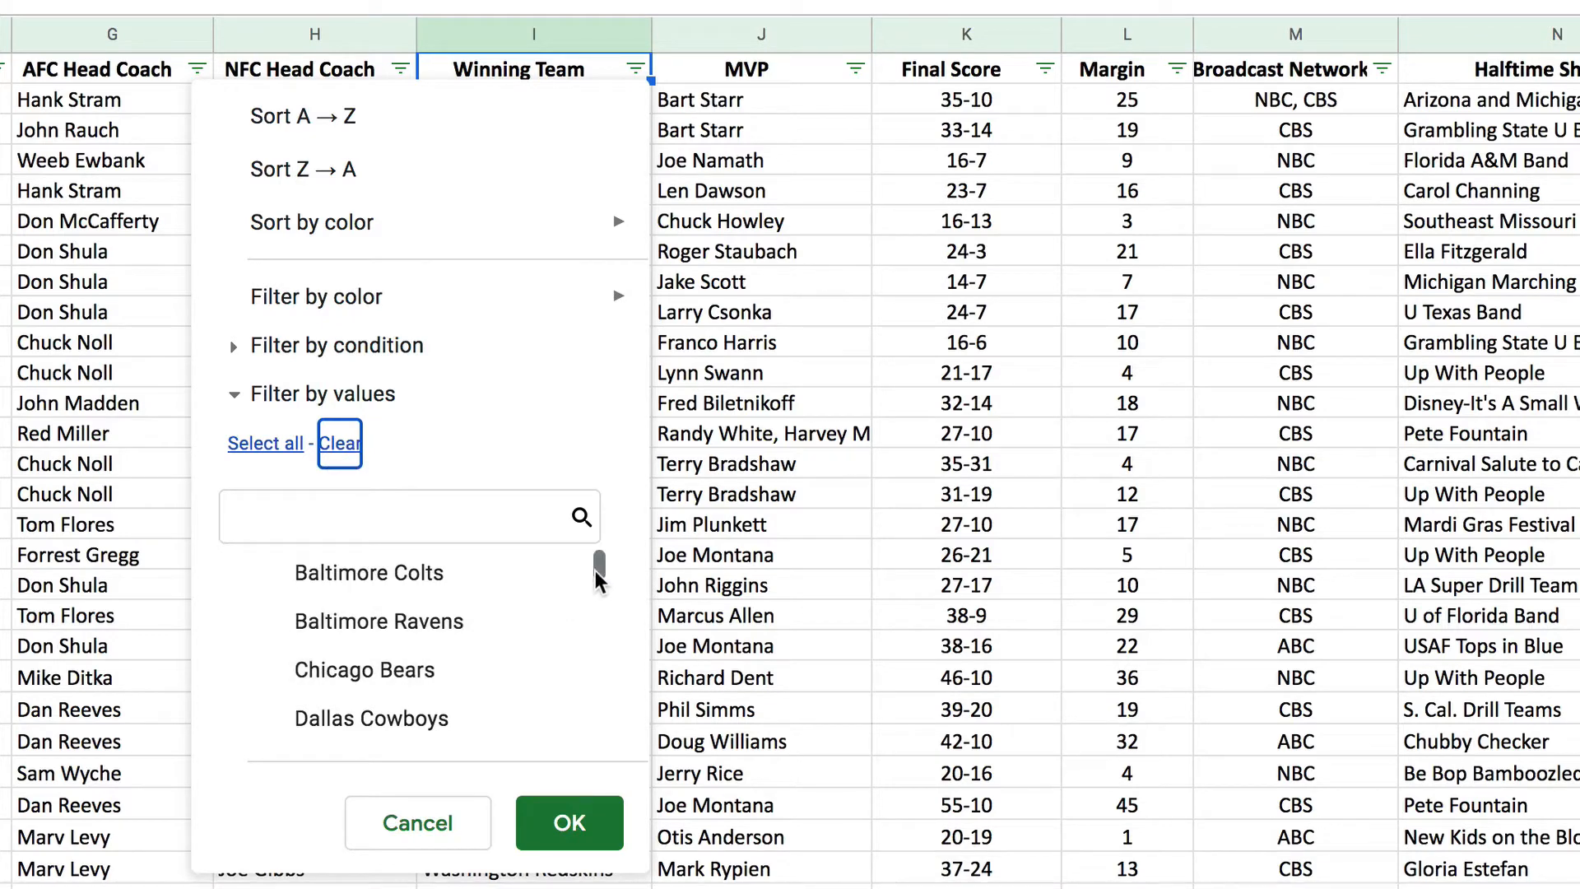
mouse_move(595, 570)
mouse_down()
mouse_move(575, 670)
mouse_move(600, 838)
mouse_move(595, 568)
mouse_up()
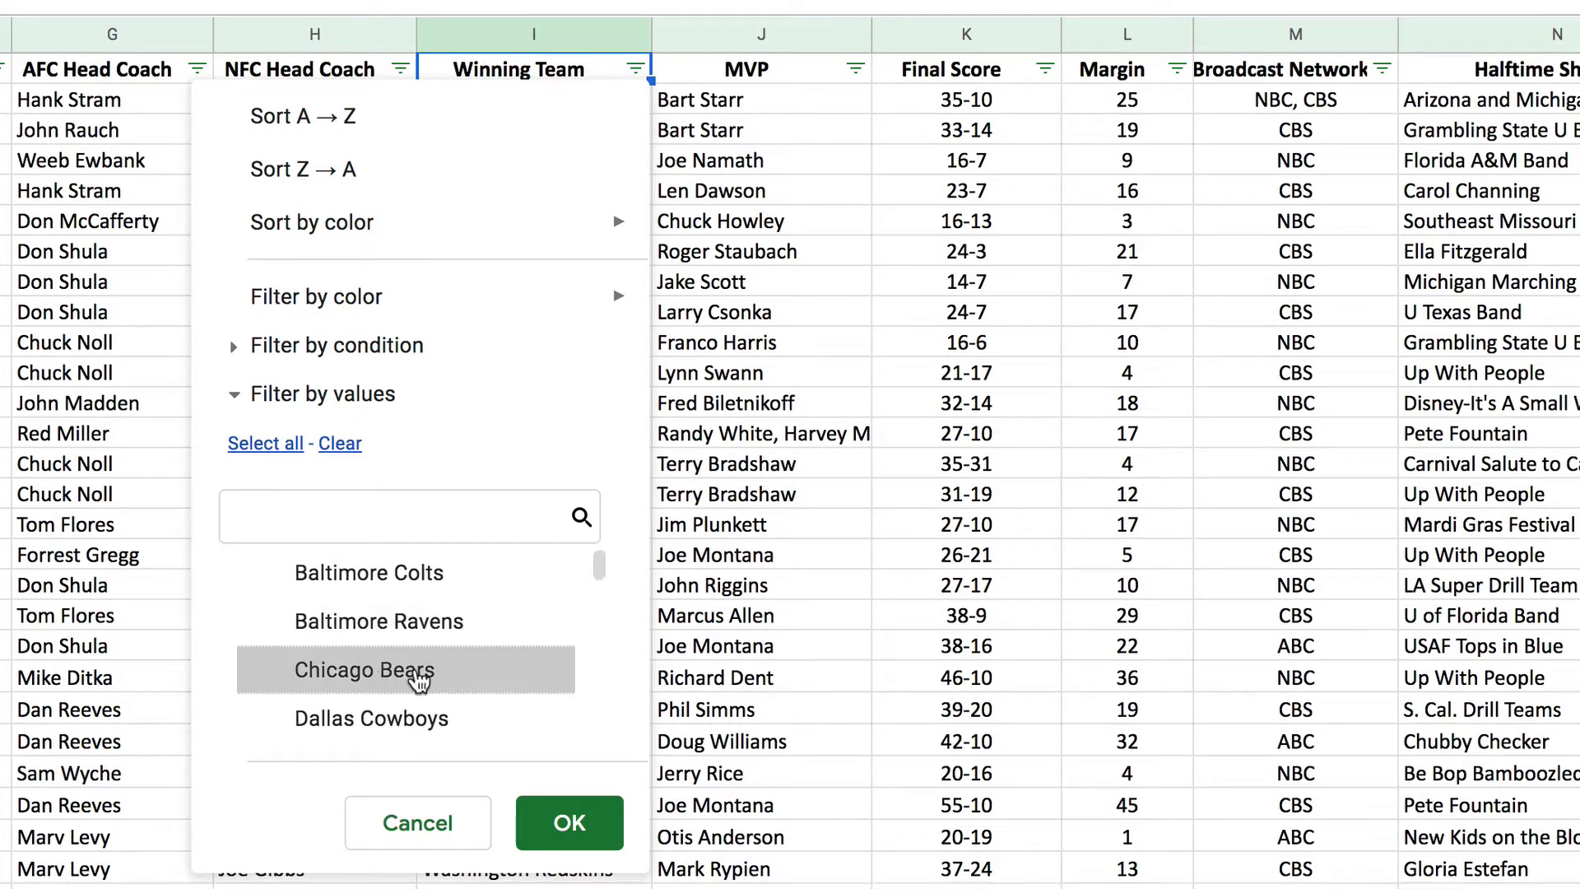
click(349, 675)
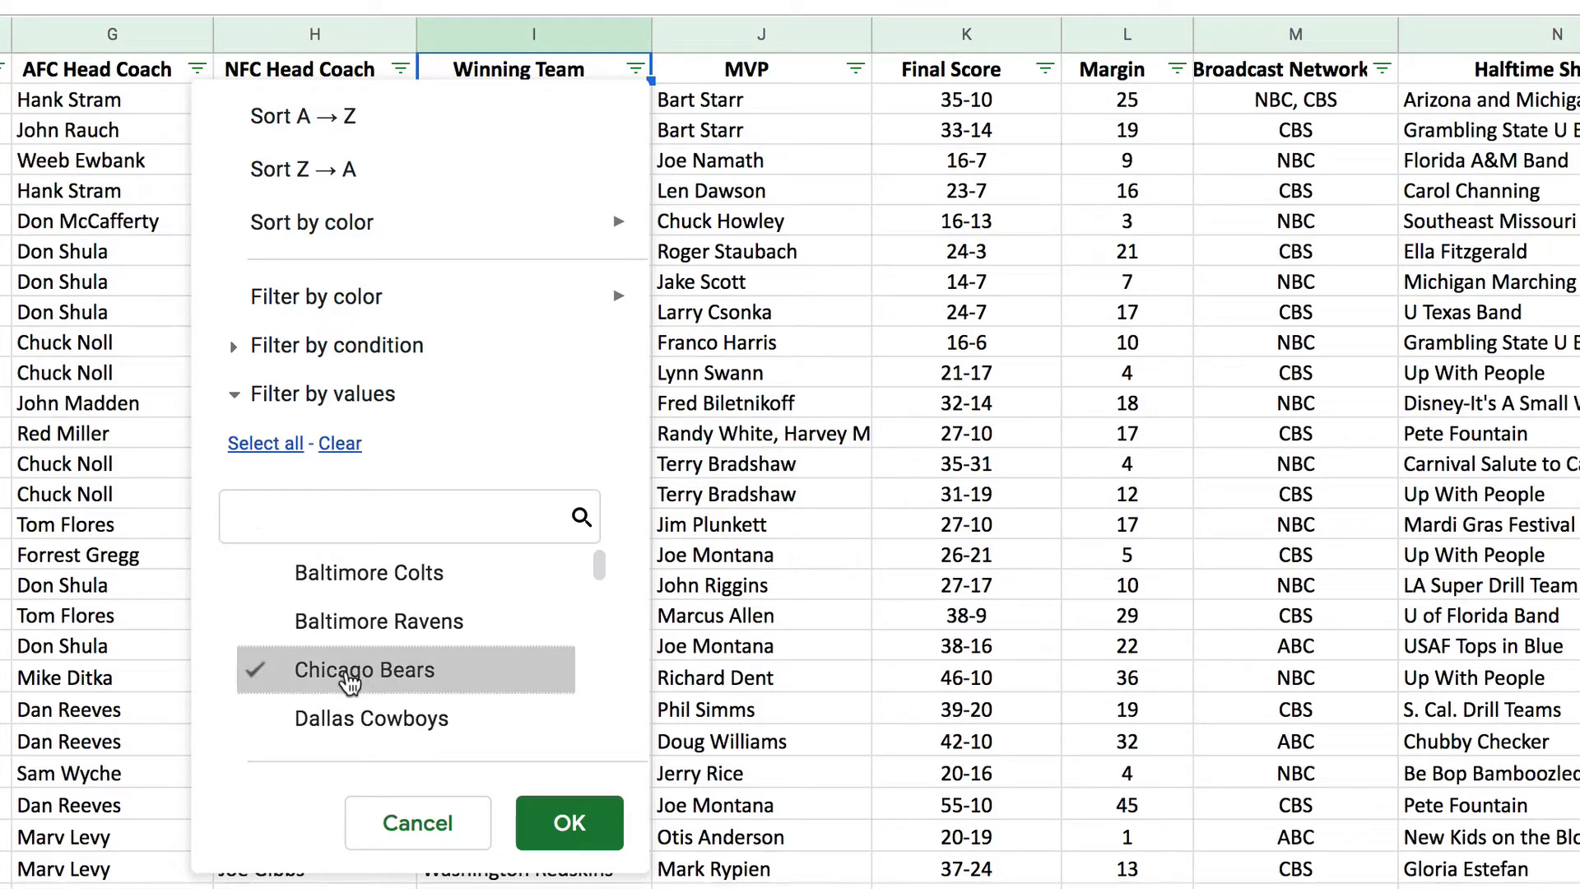
click(564, 837)
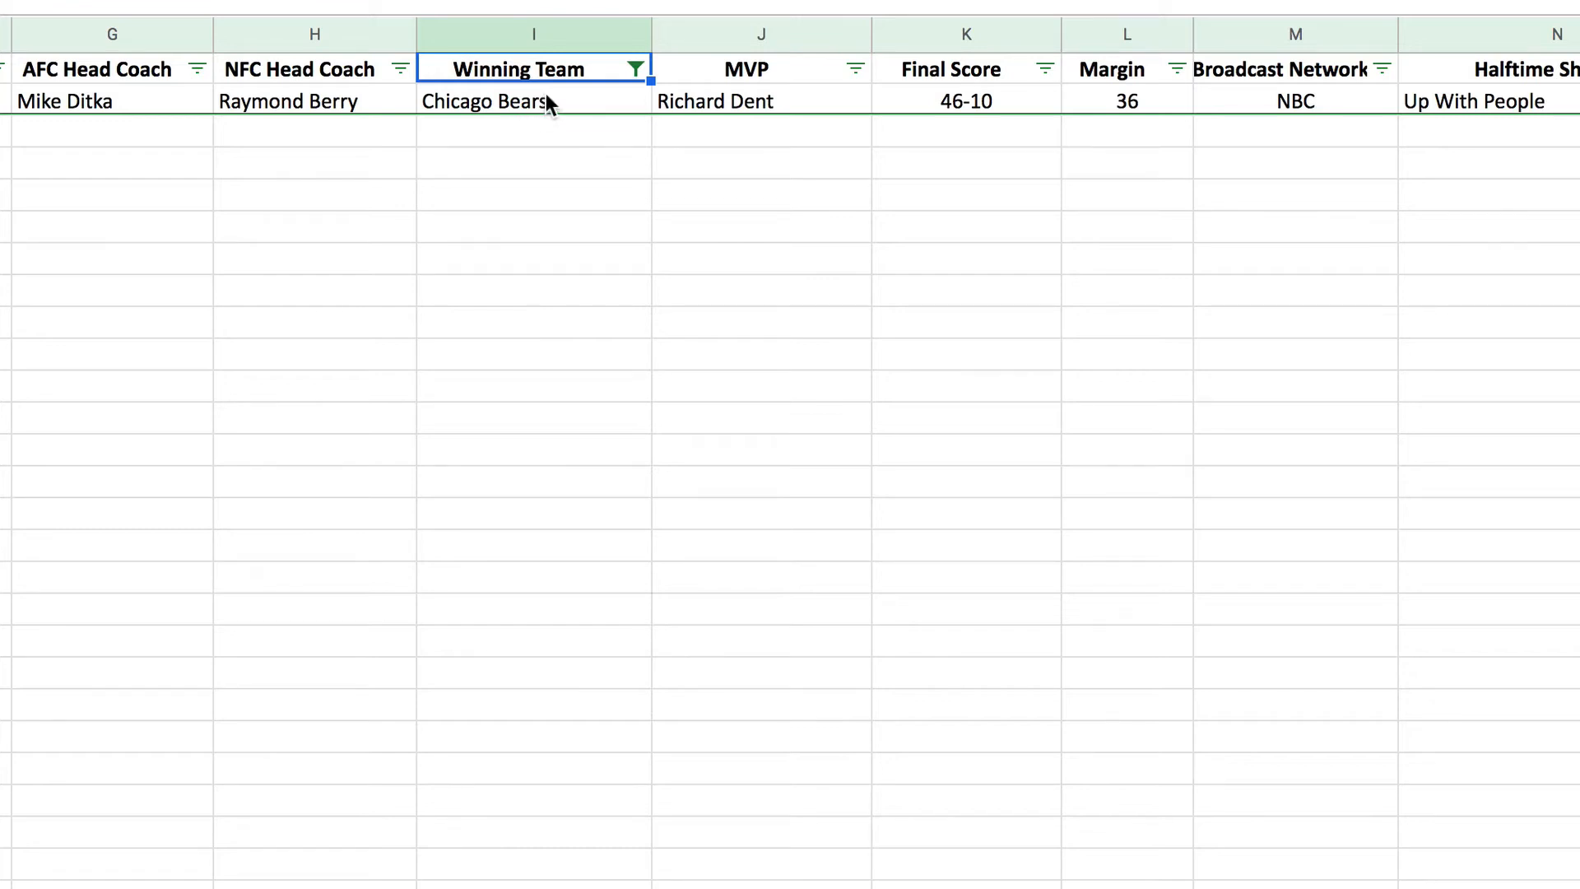
- Reset the Winning Team filter by selecting all of its values again
click(637, 71)
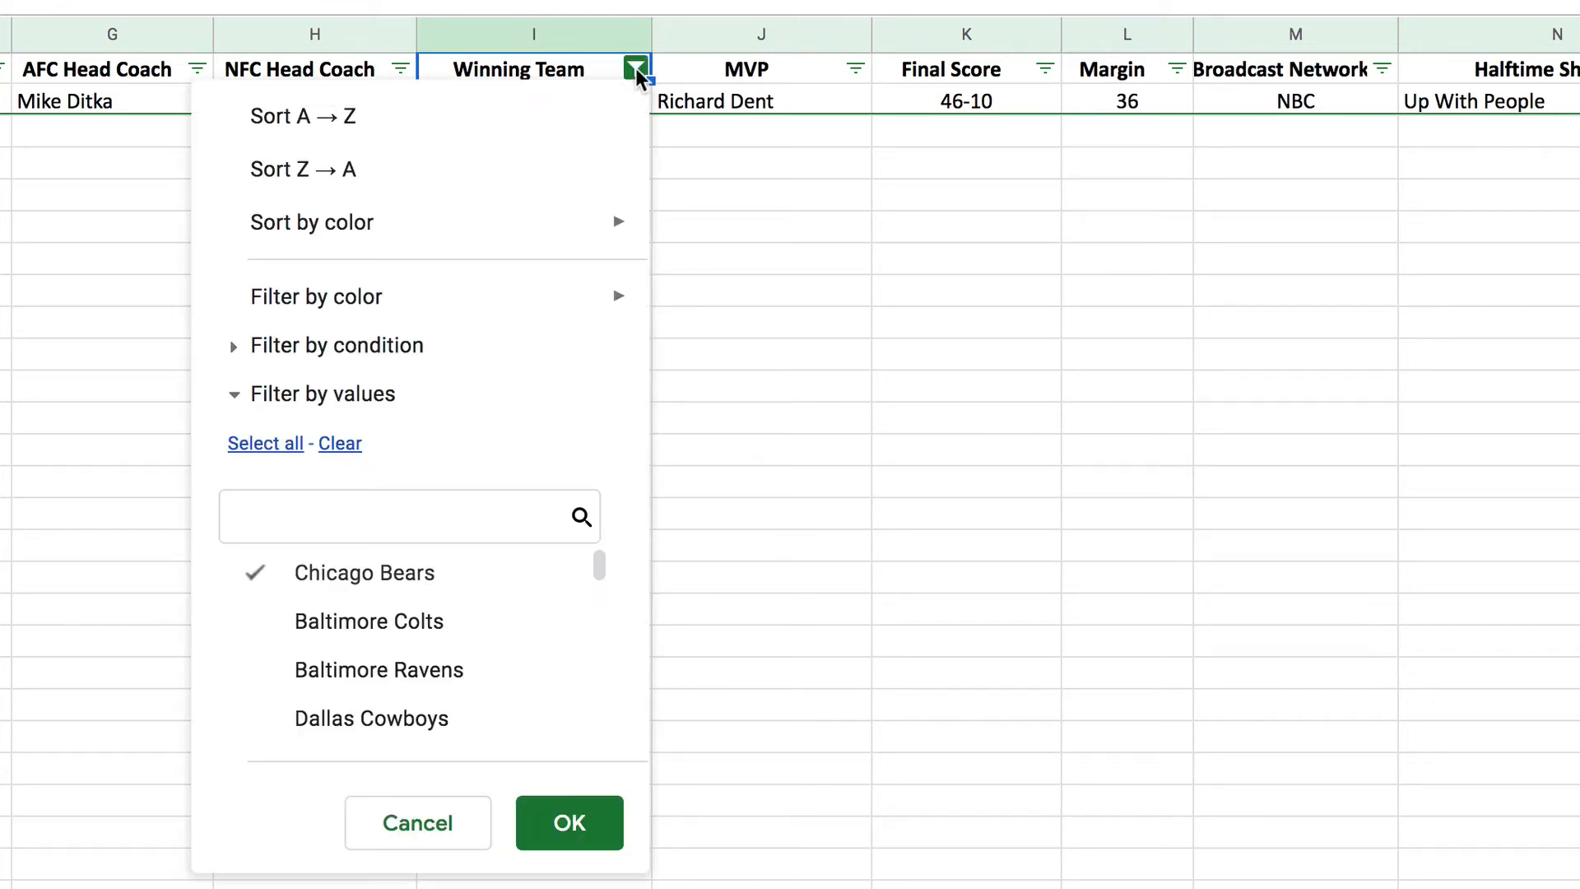
click(268, 445)
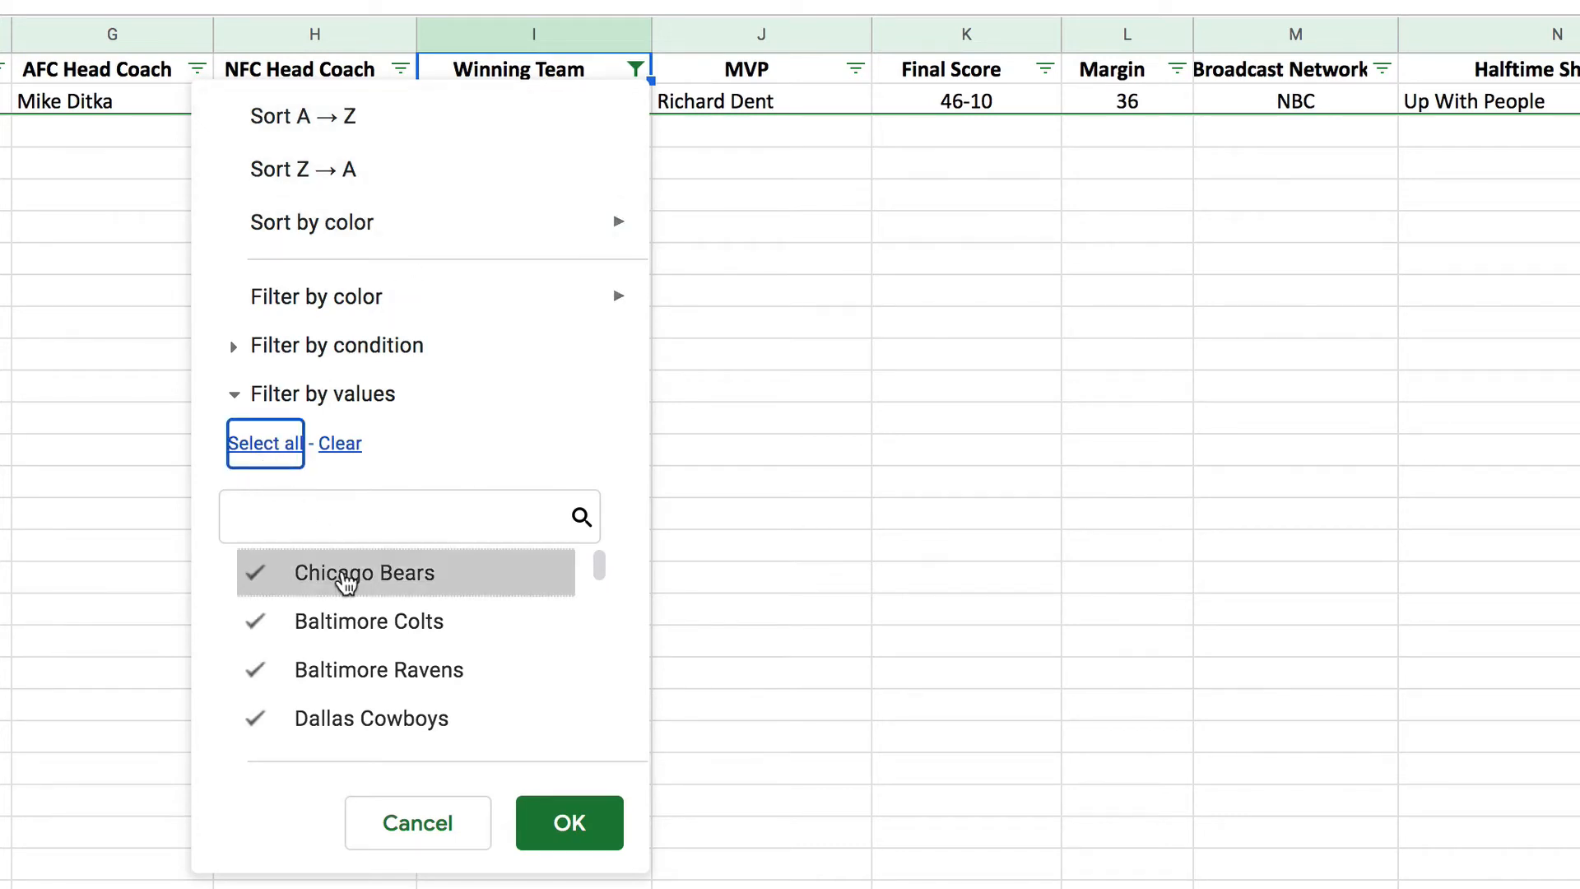
click(565, 817)
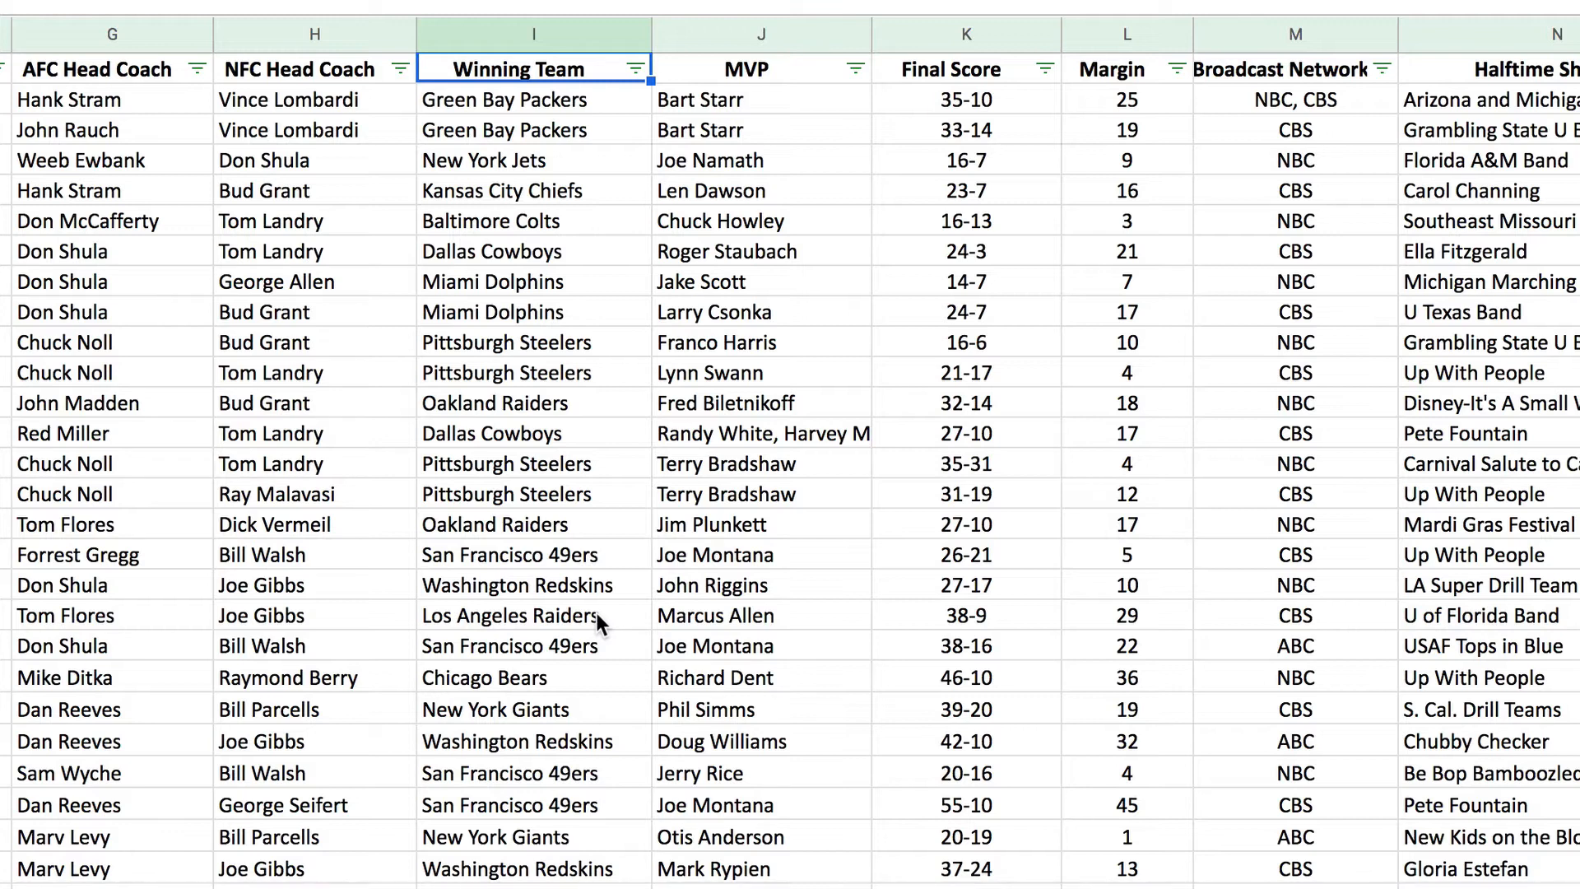
- Filter the Attendance column by condition so that only values greater than or equal to 75000 are included
scroll(763, 629, right, 5)
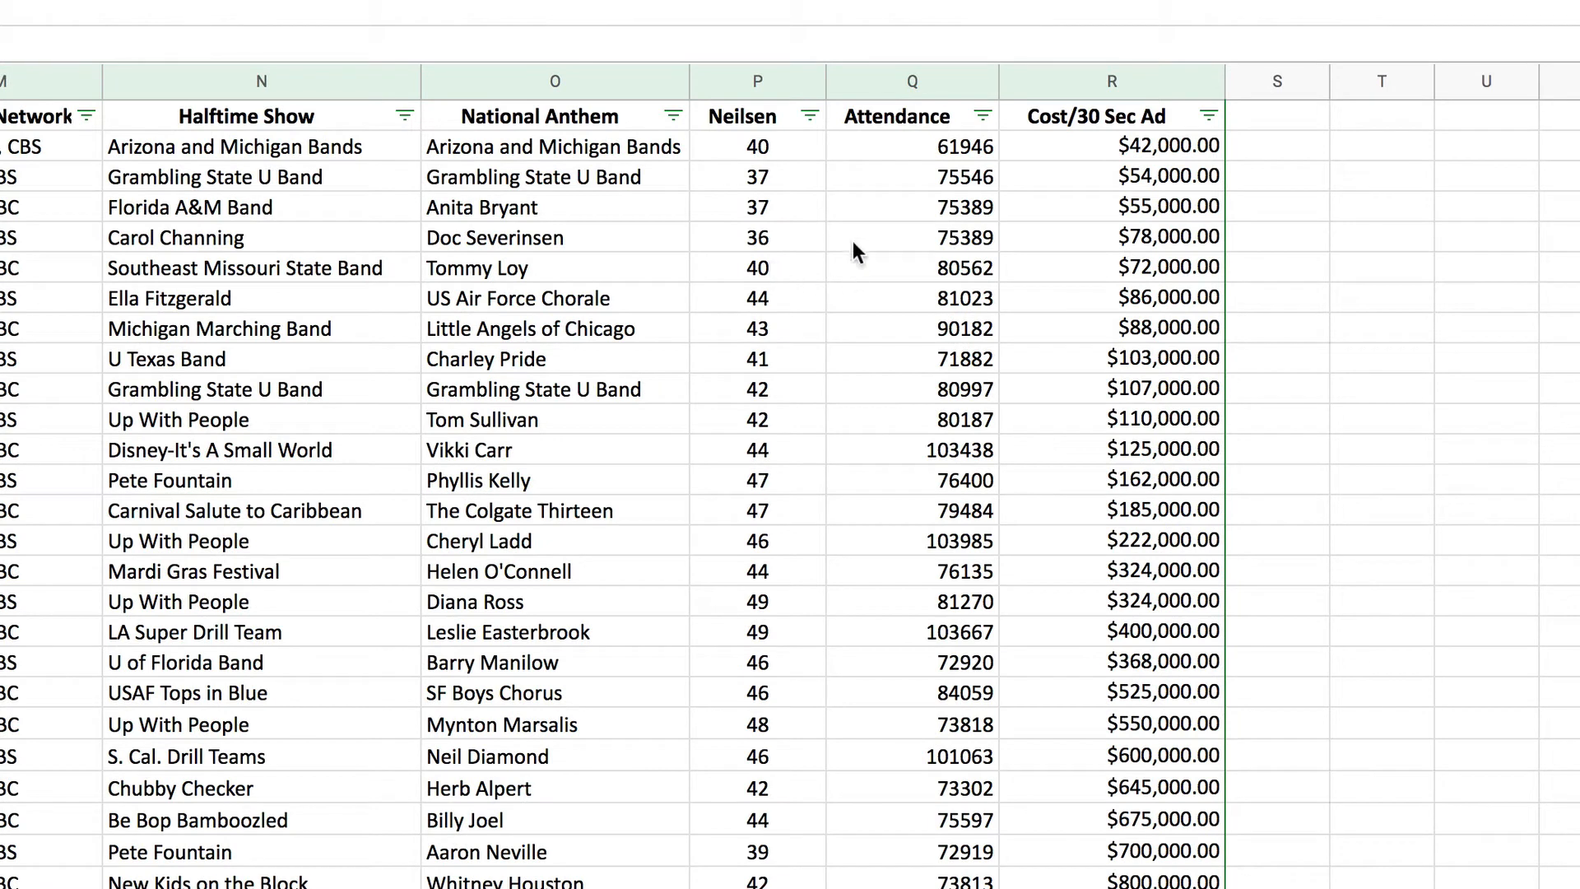
click(982, 116)
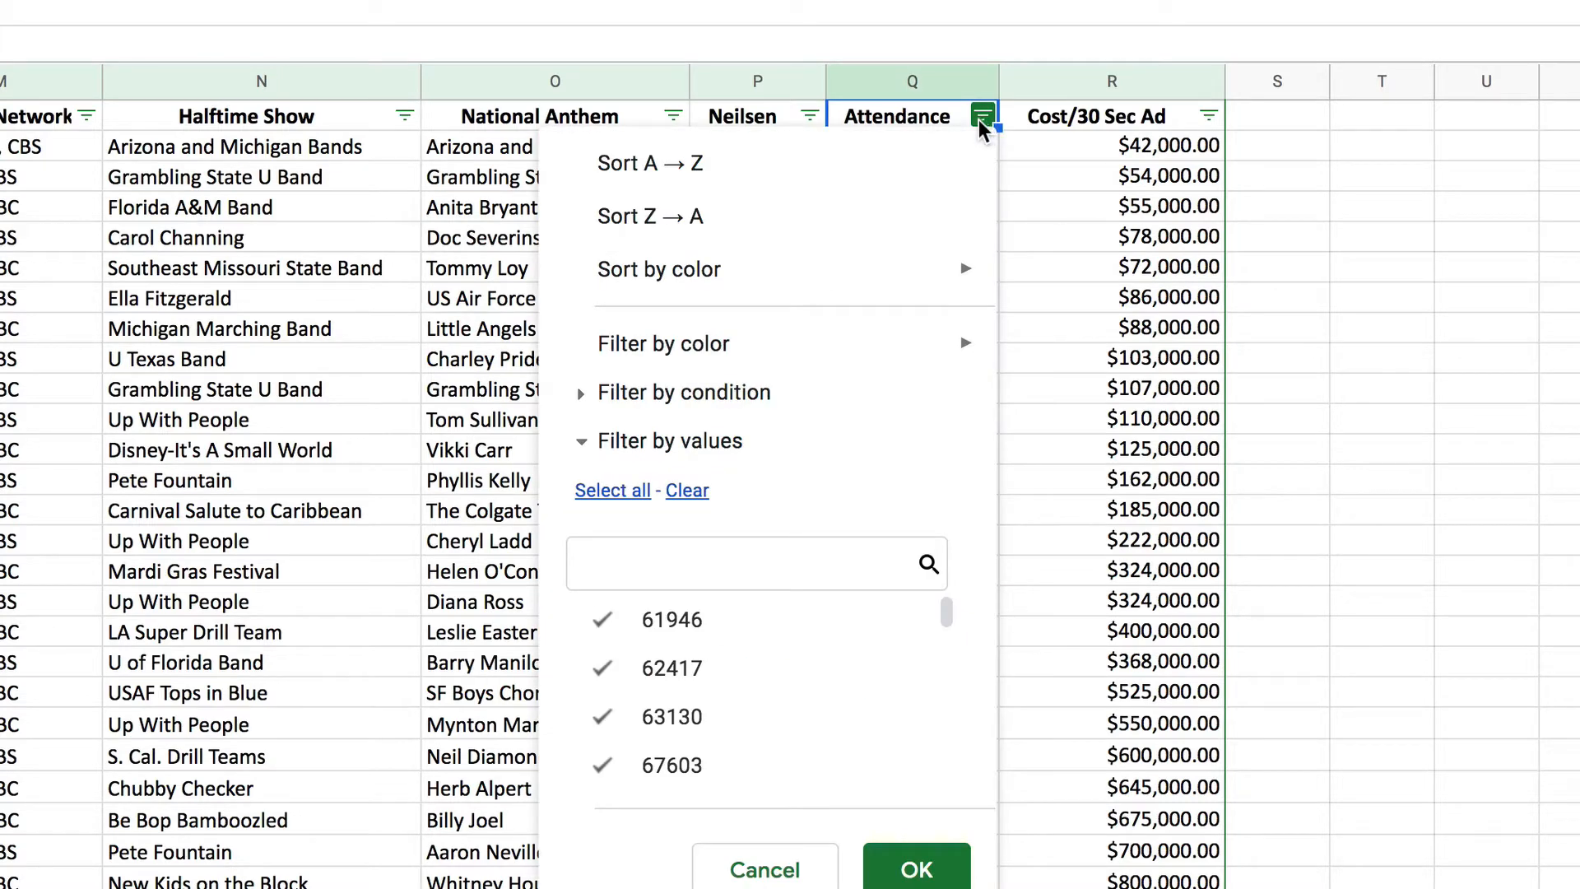
click(582, 445)
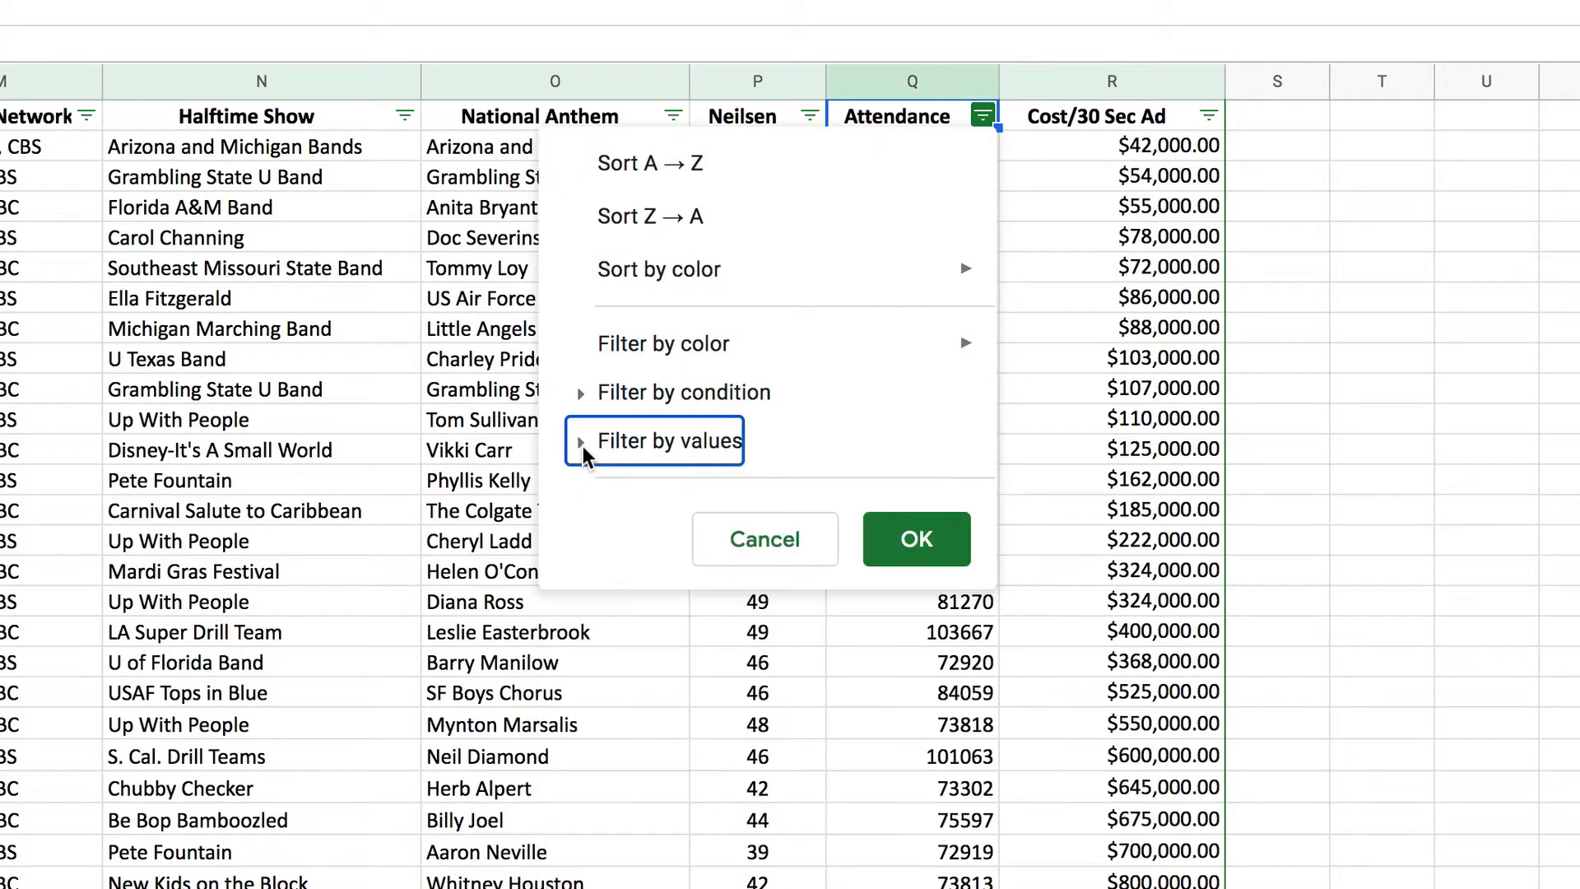
click(583, 396)
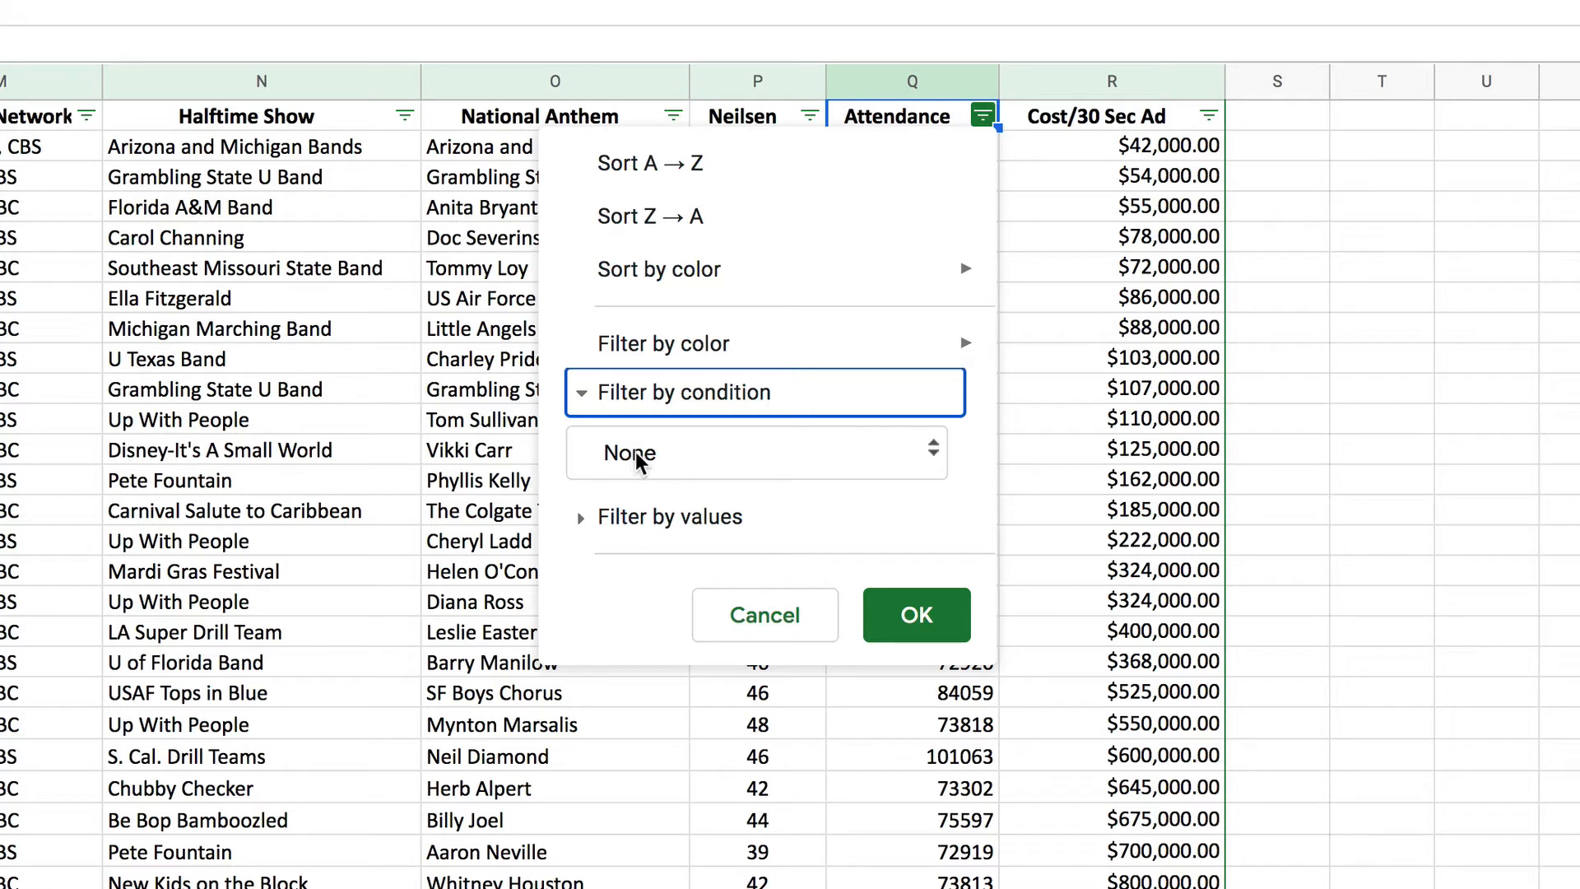
click(639, 463)
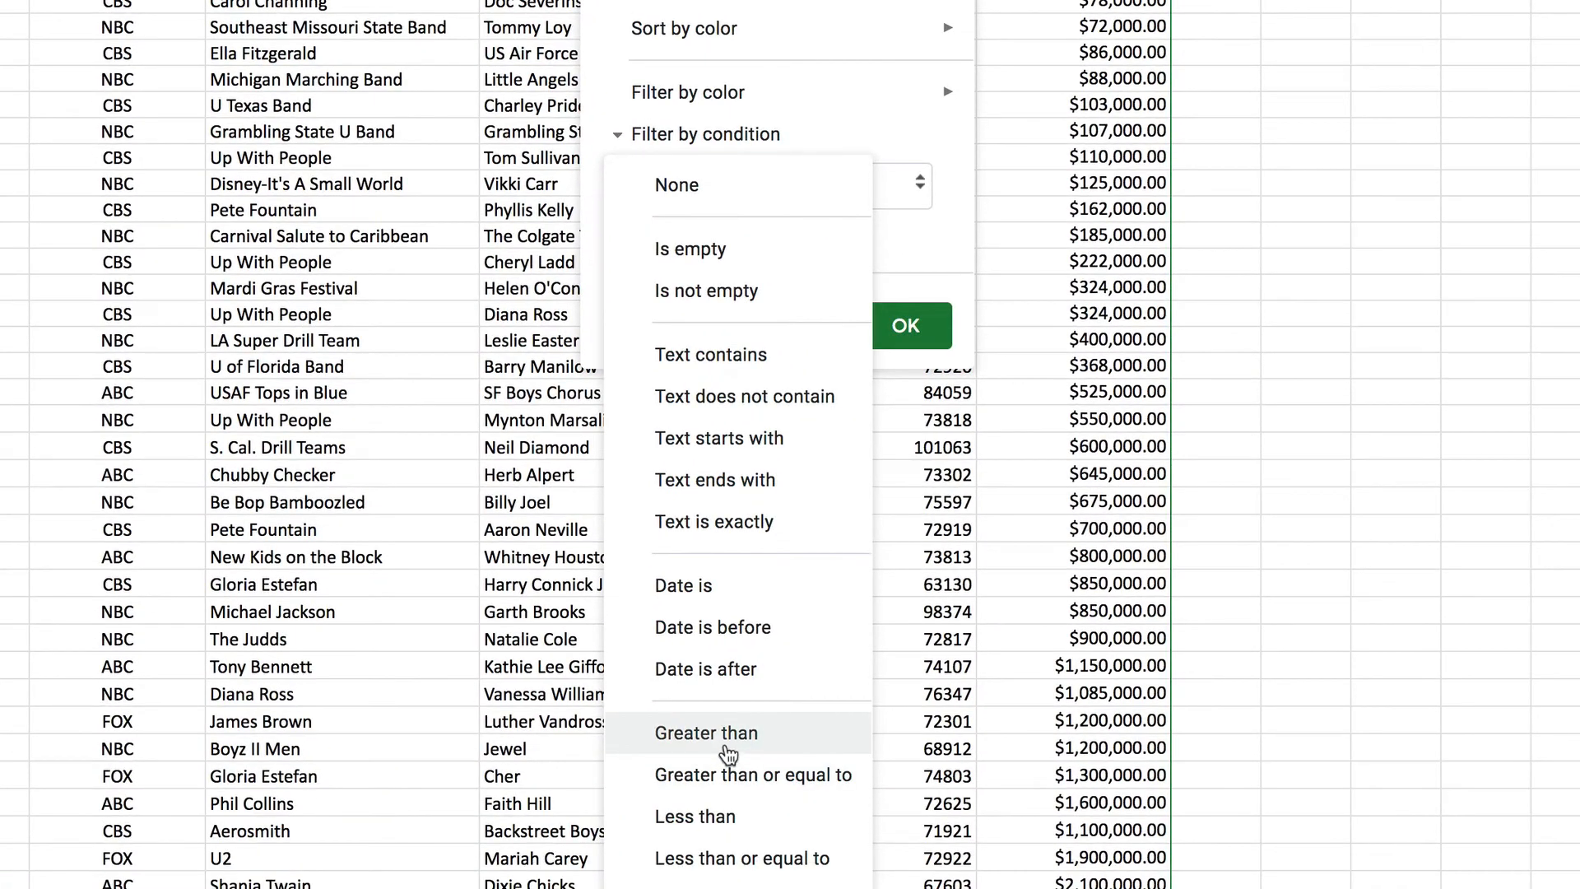
click(769, 776)
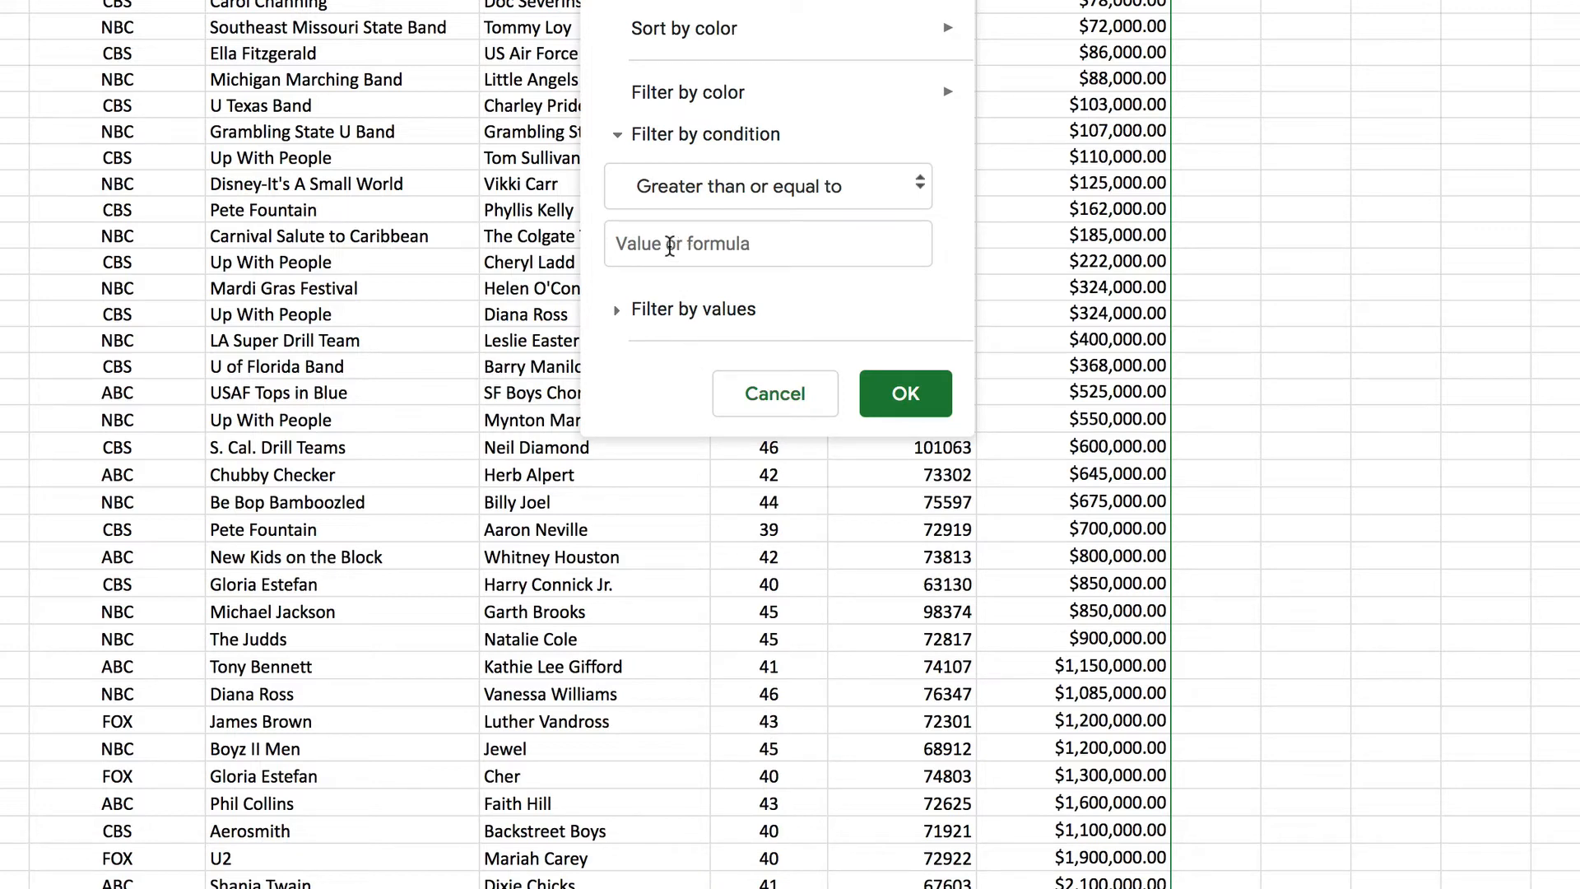
click(670, 246)
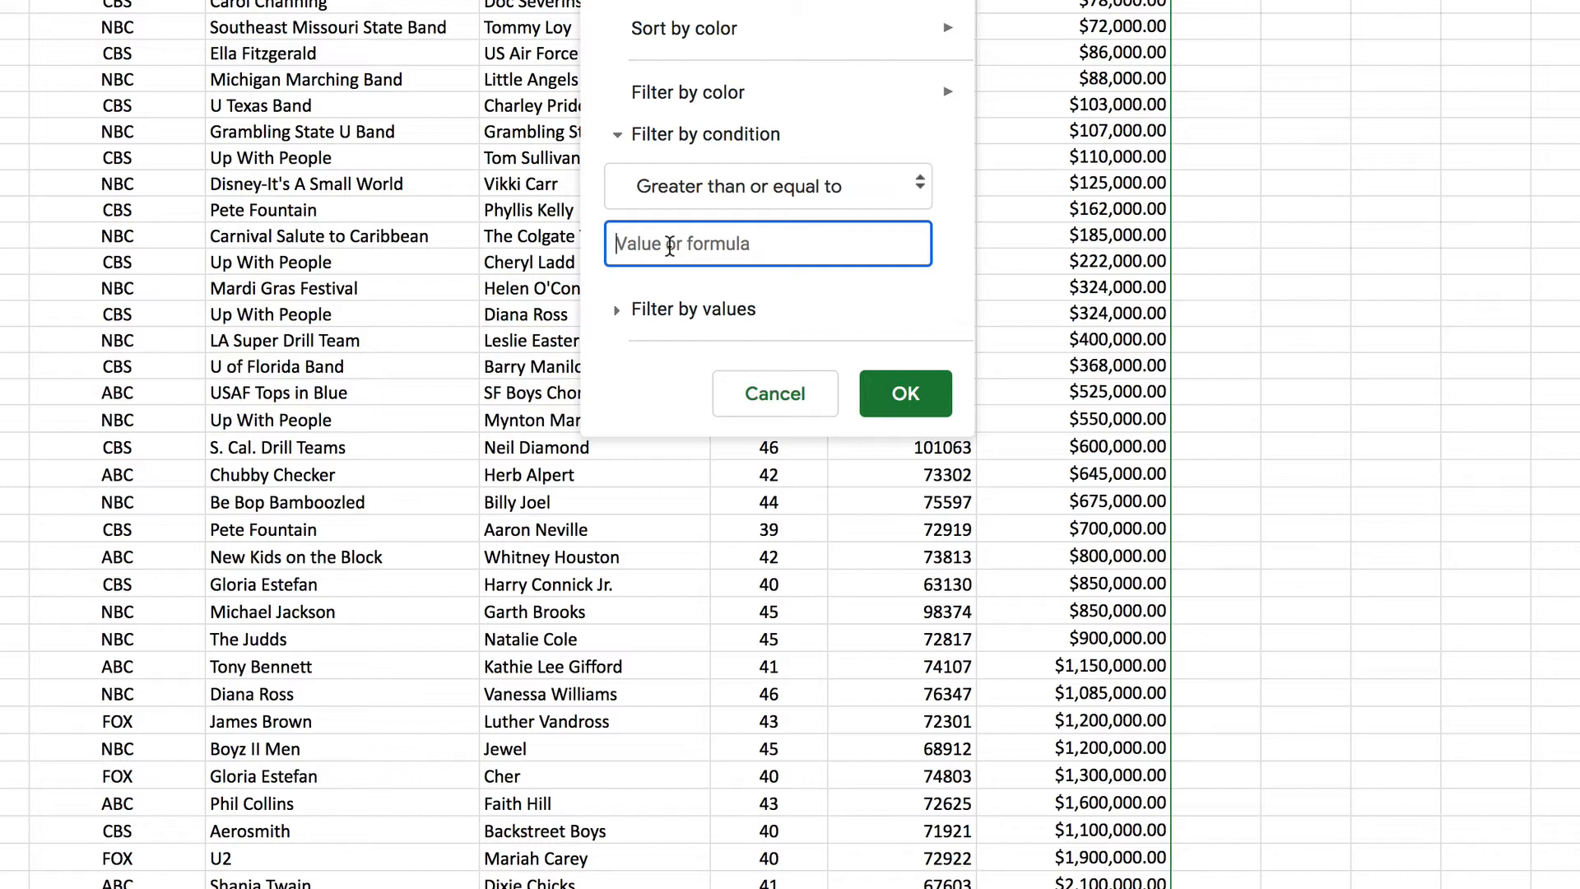
text(75000)
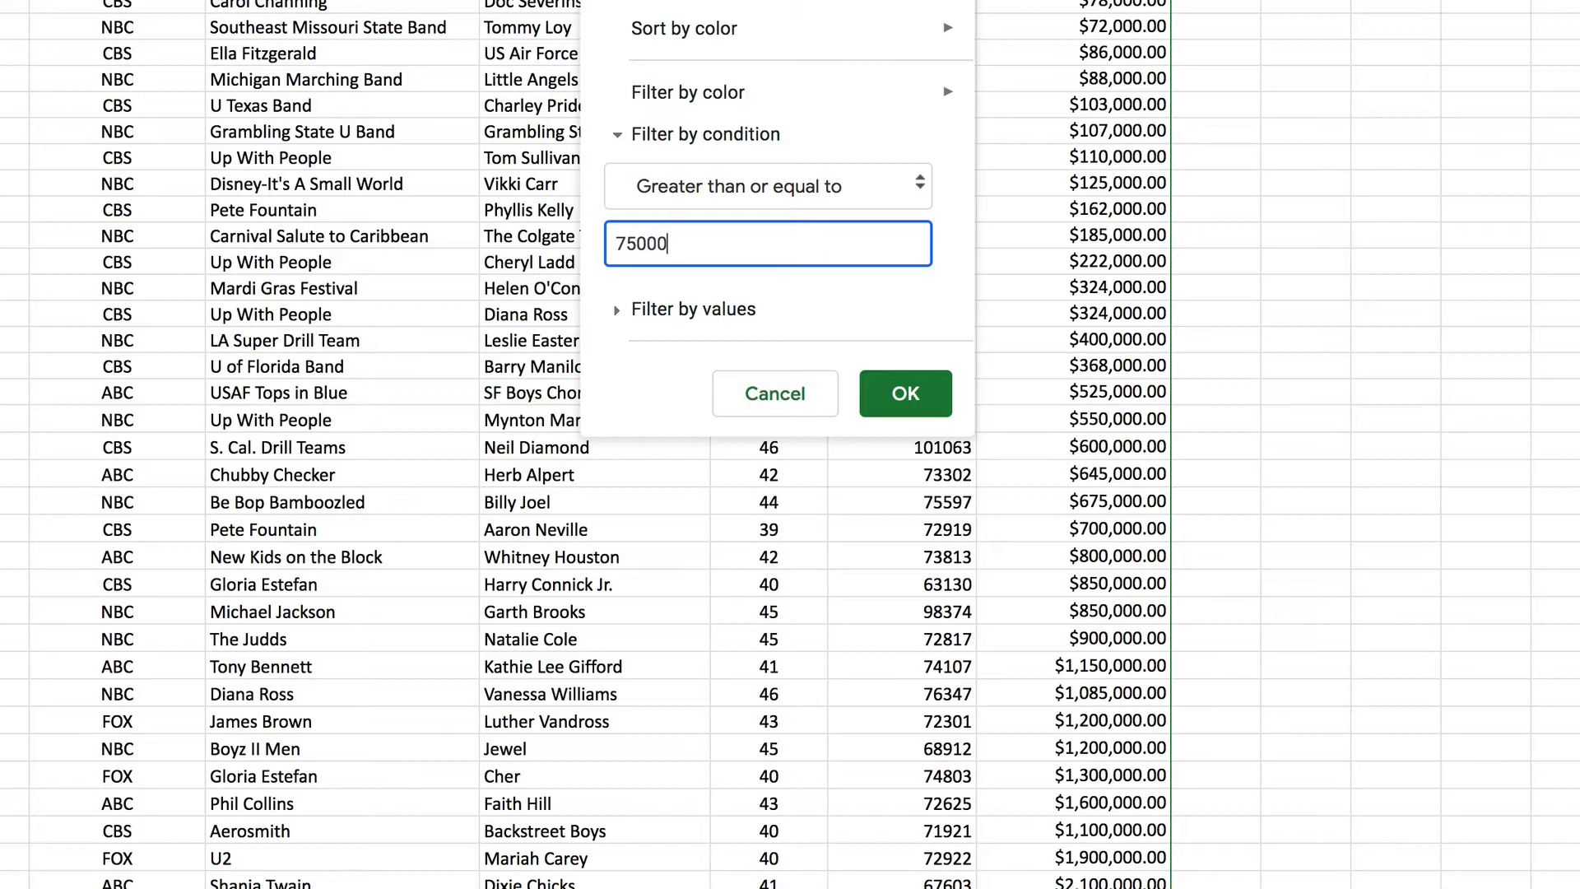
click(922, 392)
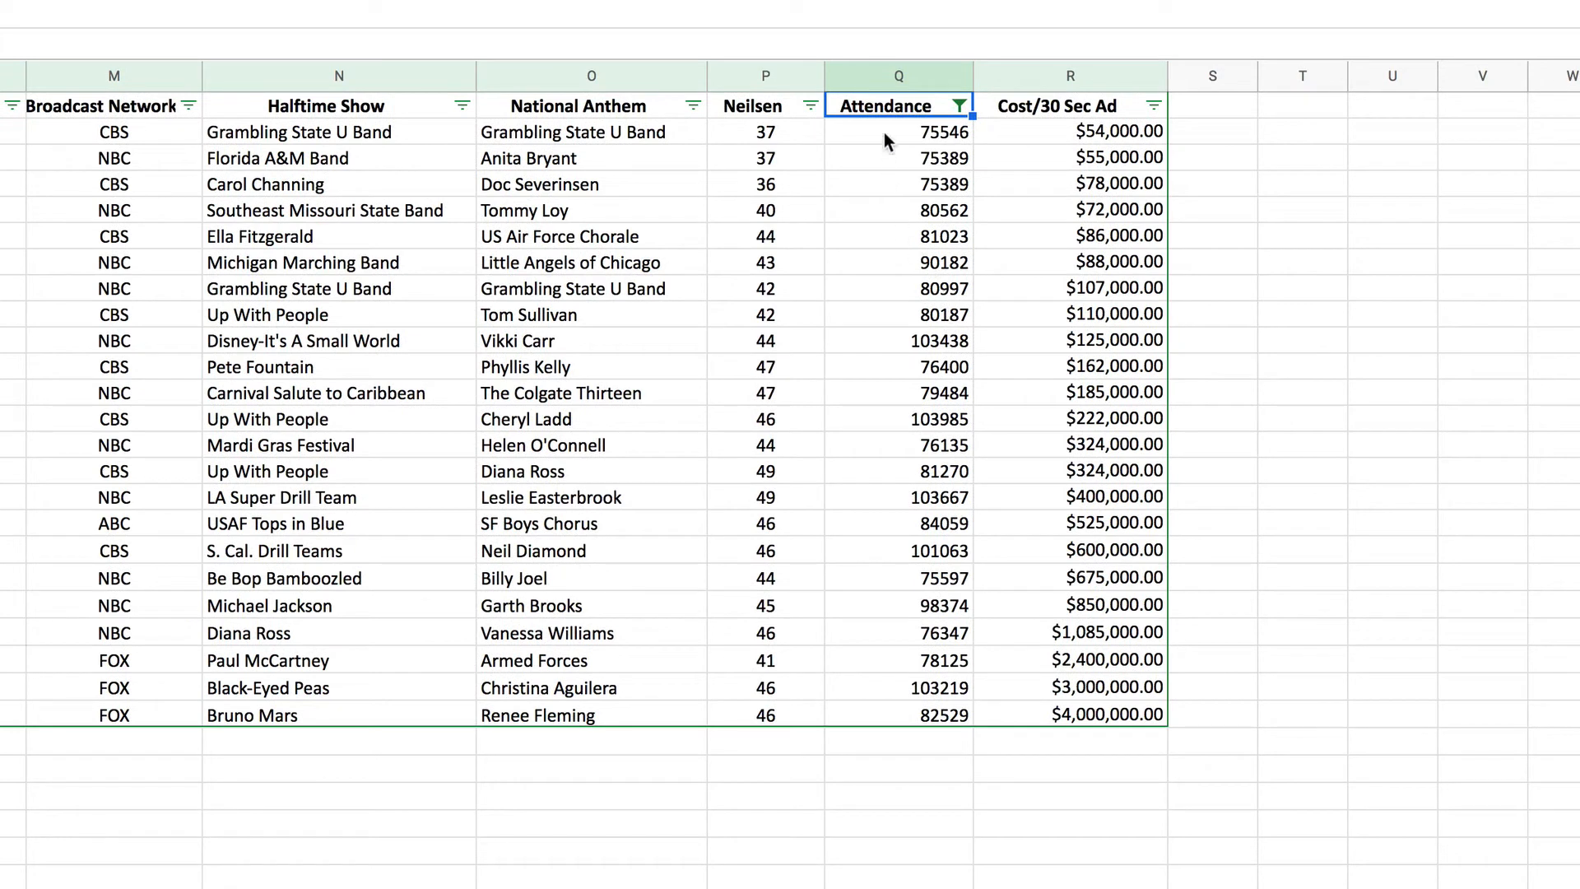
- Go through the filtered Attendance entries one by one to count them
click(885, 134)
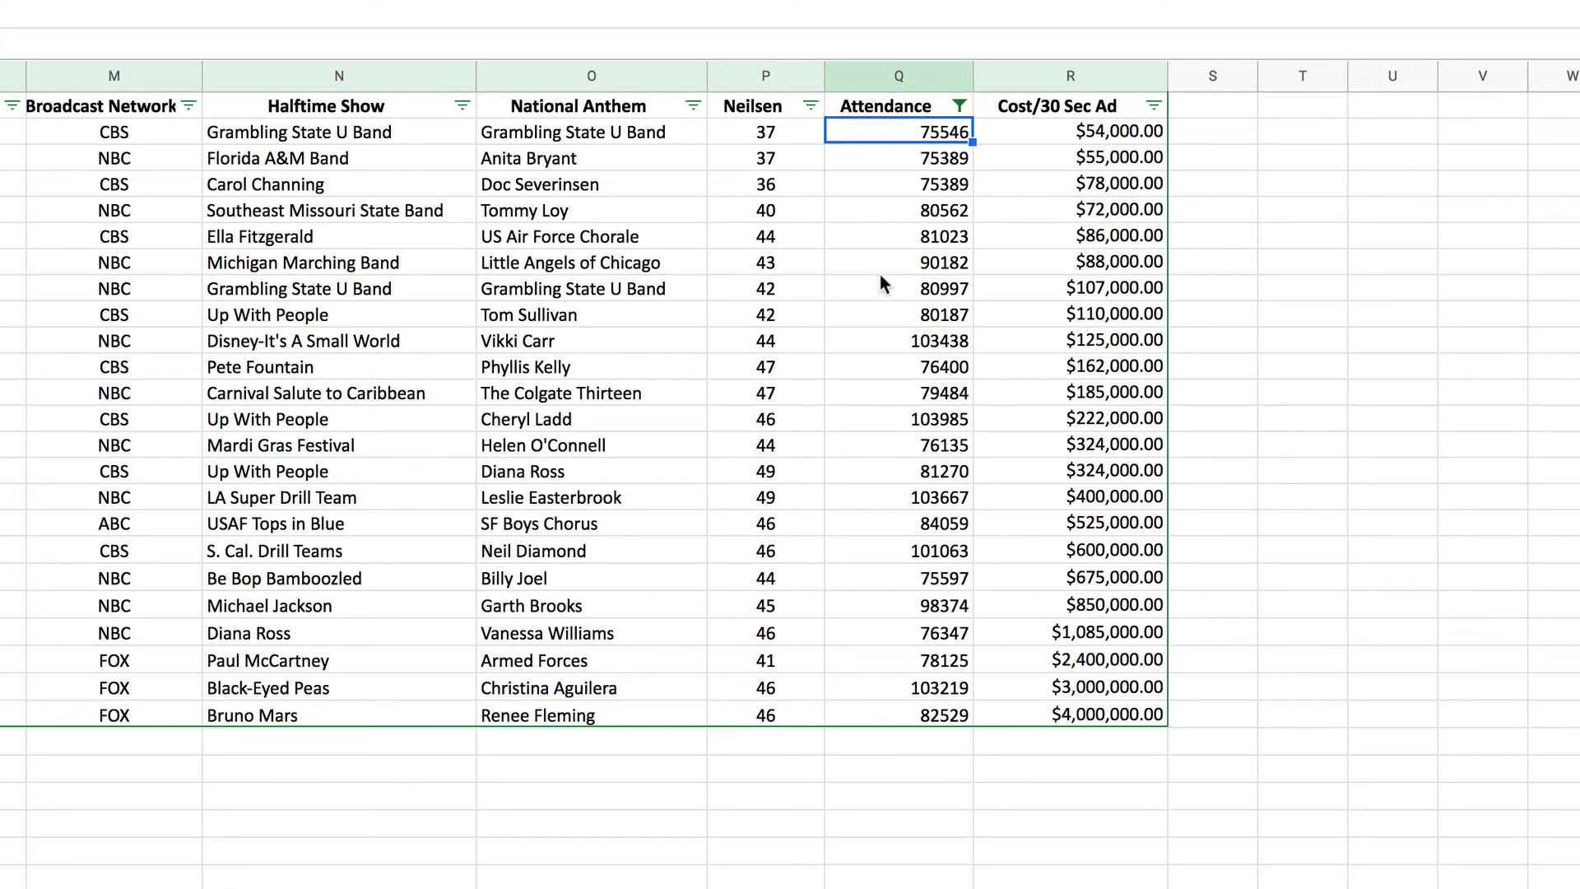
key(Down)
key(Down)
key(Down)
key(Down)
key(Down)
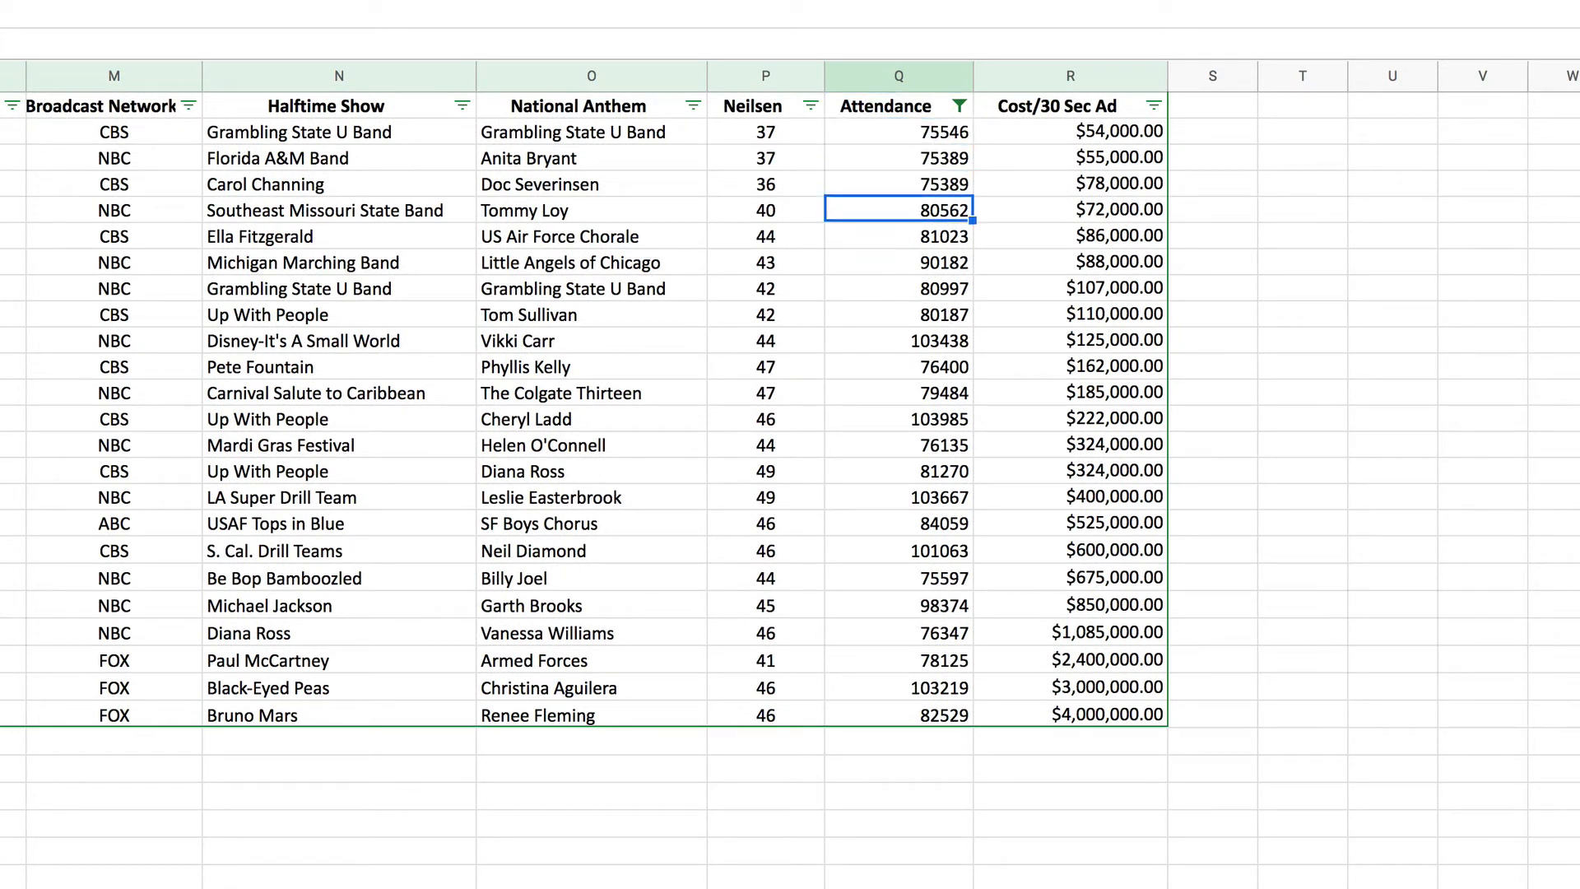
key(Down)
key(Down)
key(Down)
key(Down)
key(Down)
key(Down)
key(Down)
key(Down)
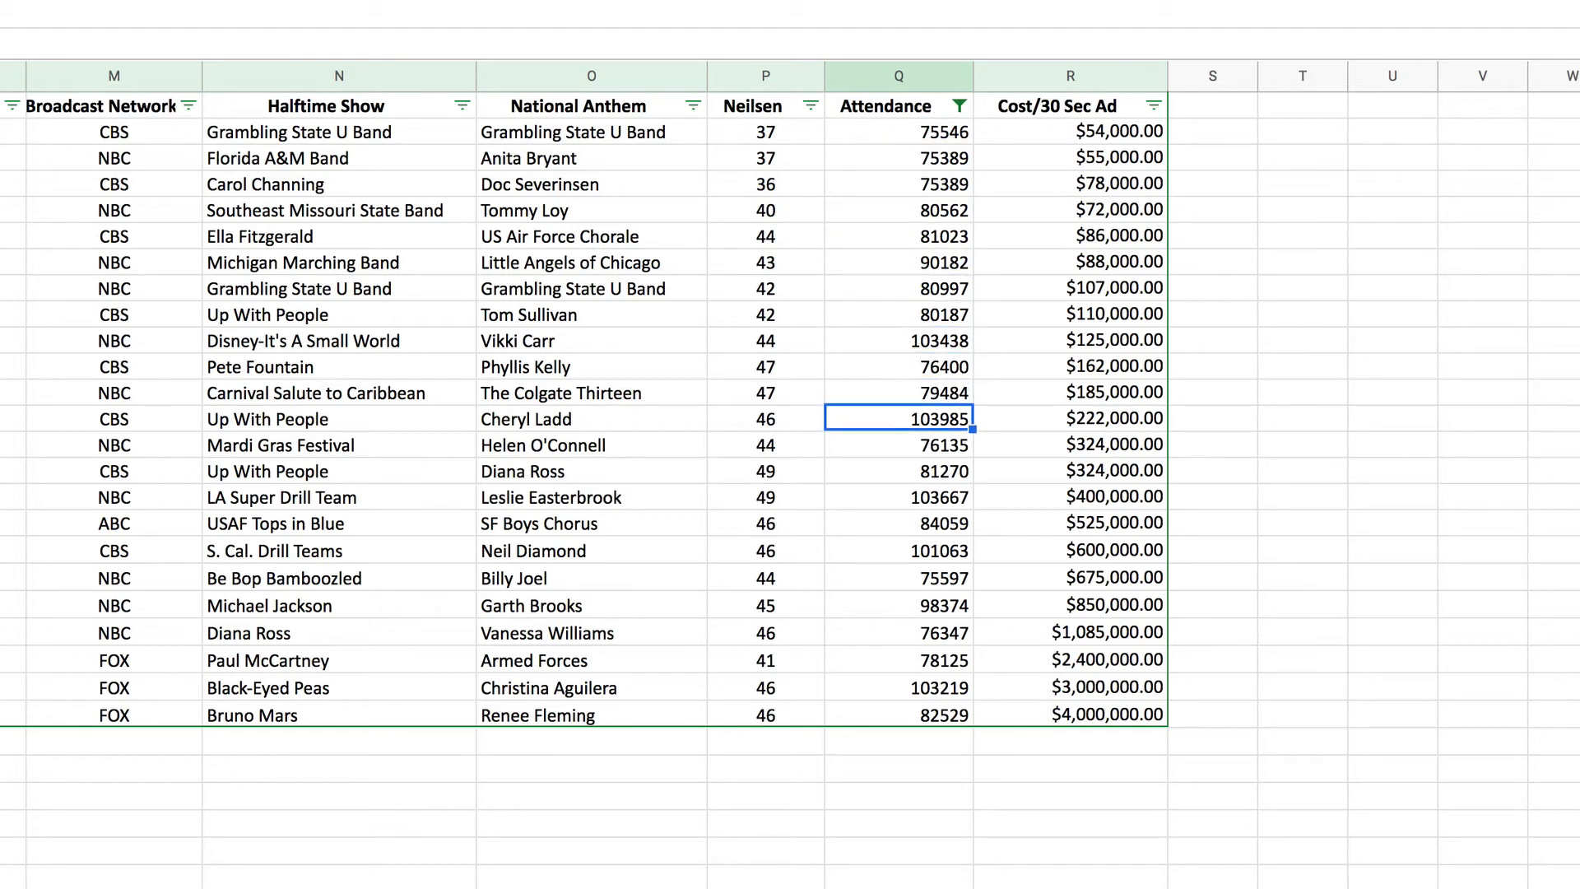
key(Down)
key(Down)
key(Down)
key(Down)
key(Down)
key(Down)
key(Down)
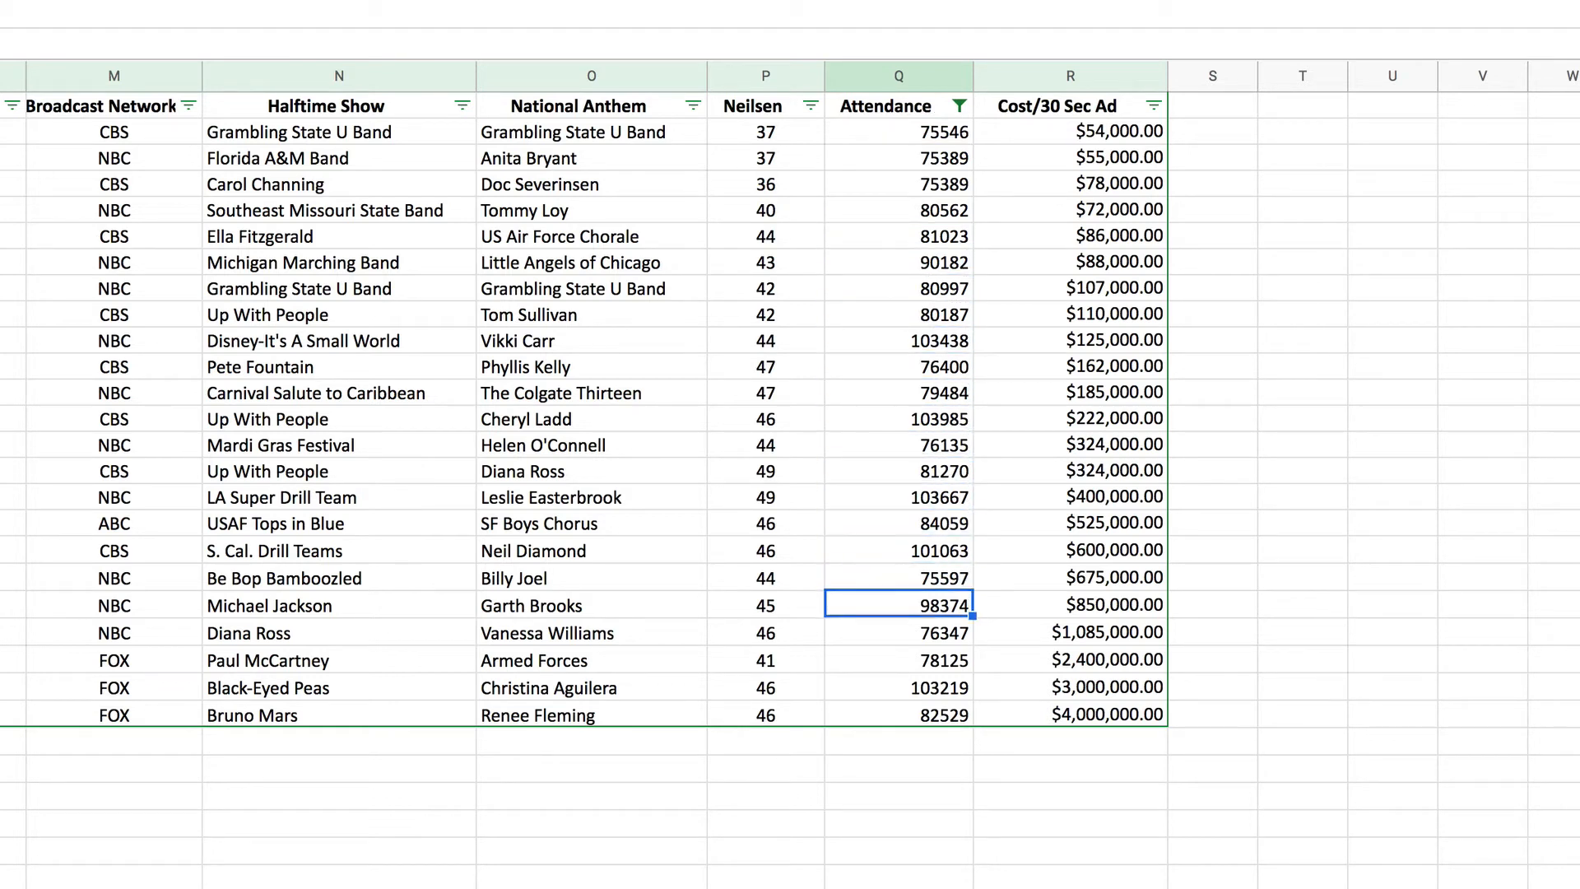
key(Down)
key(Down)
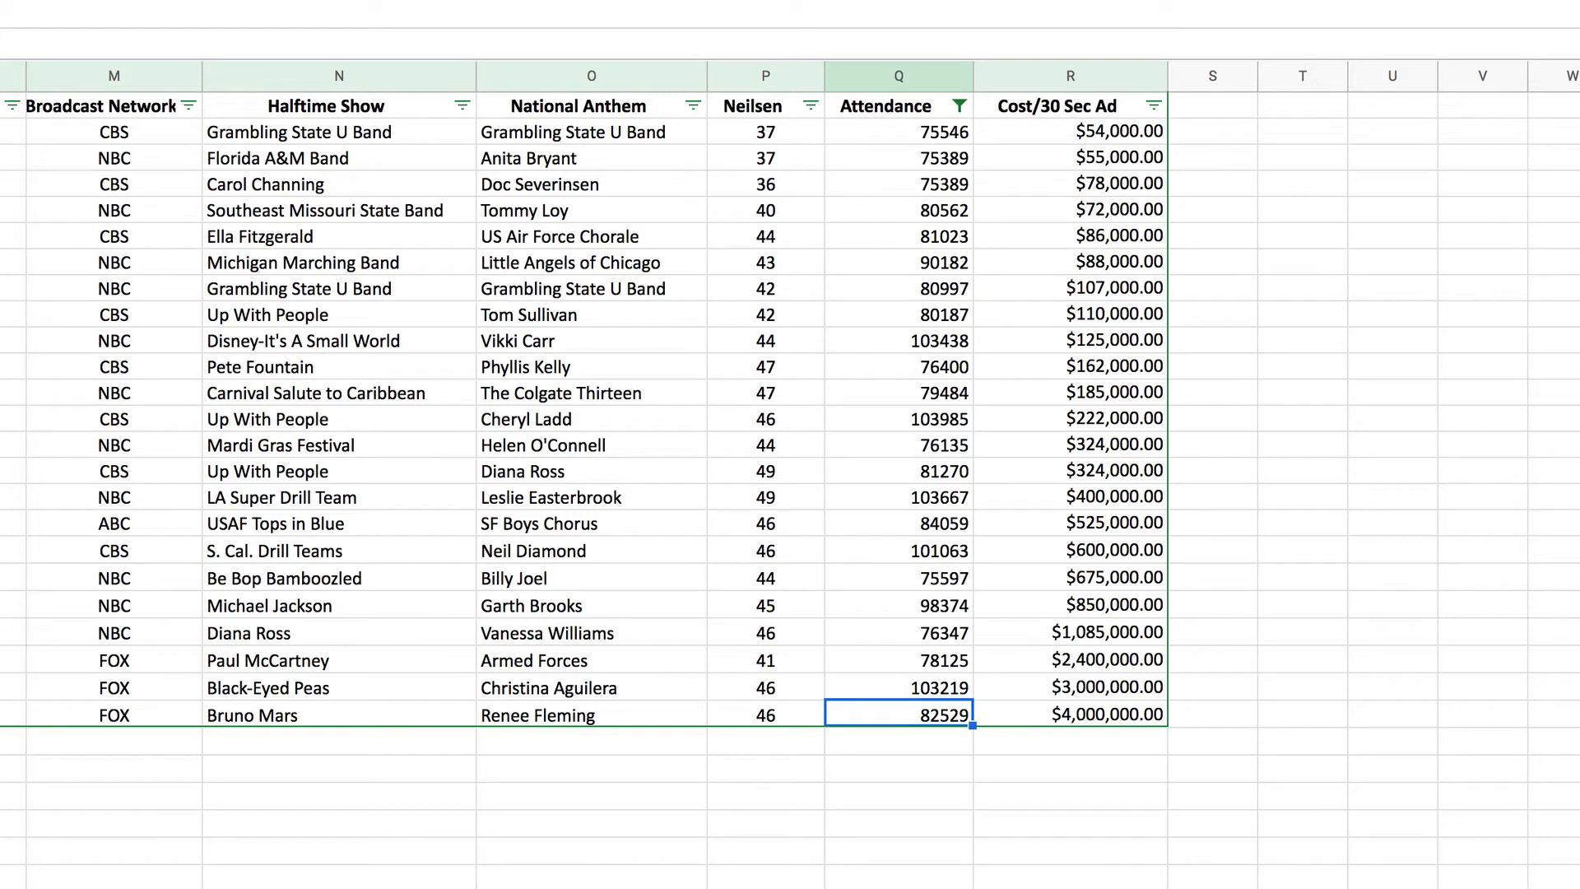
- Reset the Attendance filter by setting its condition to None
click(959, 106)
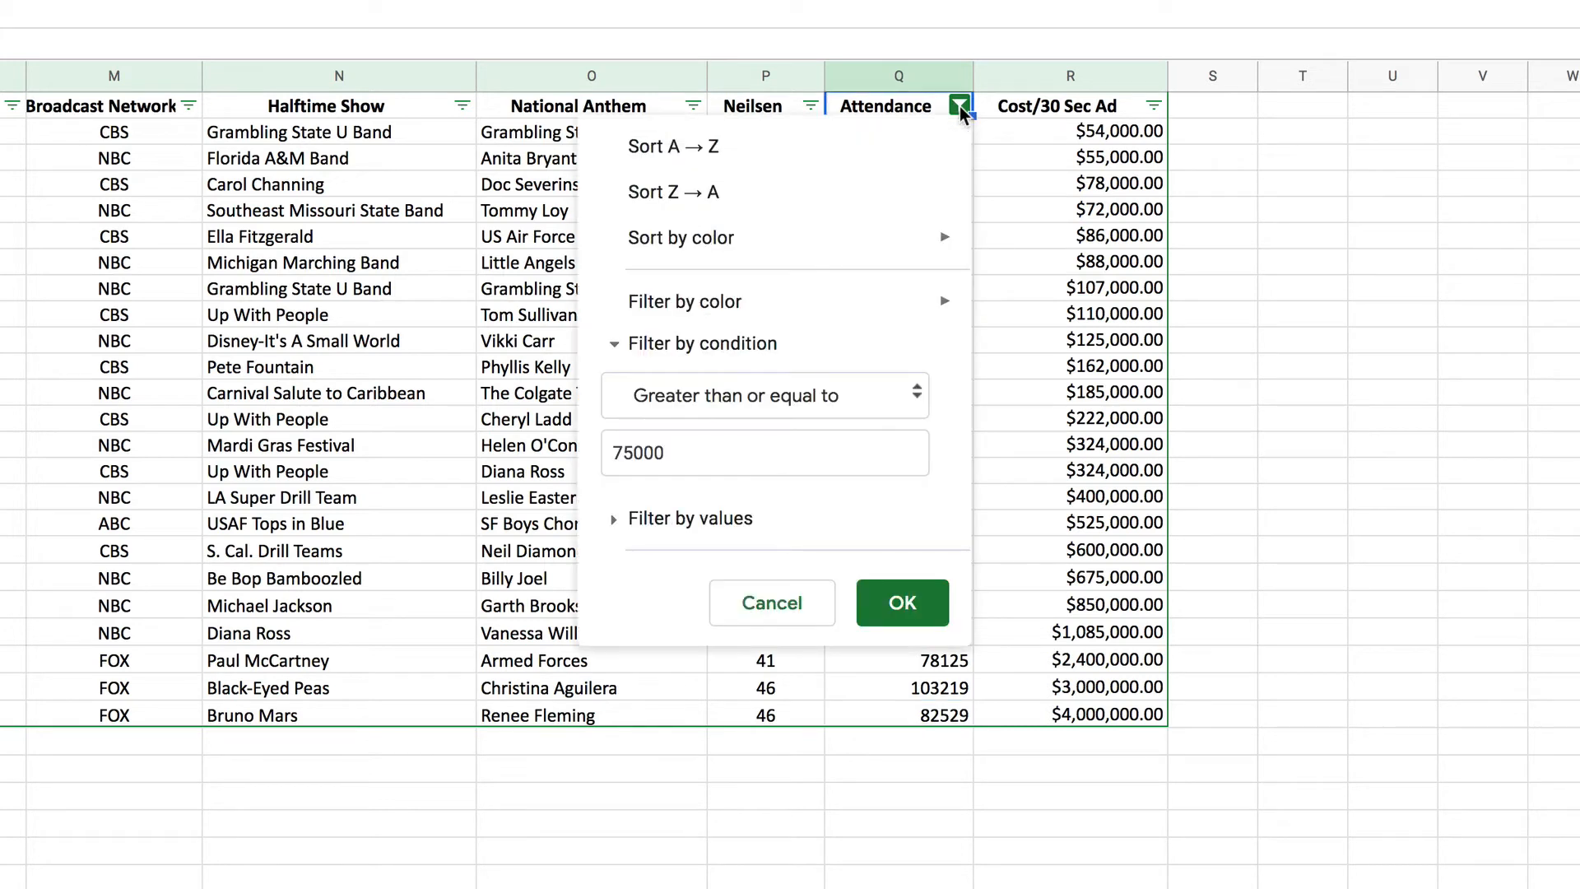
click(726, 403)
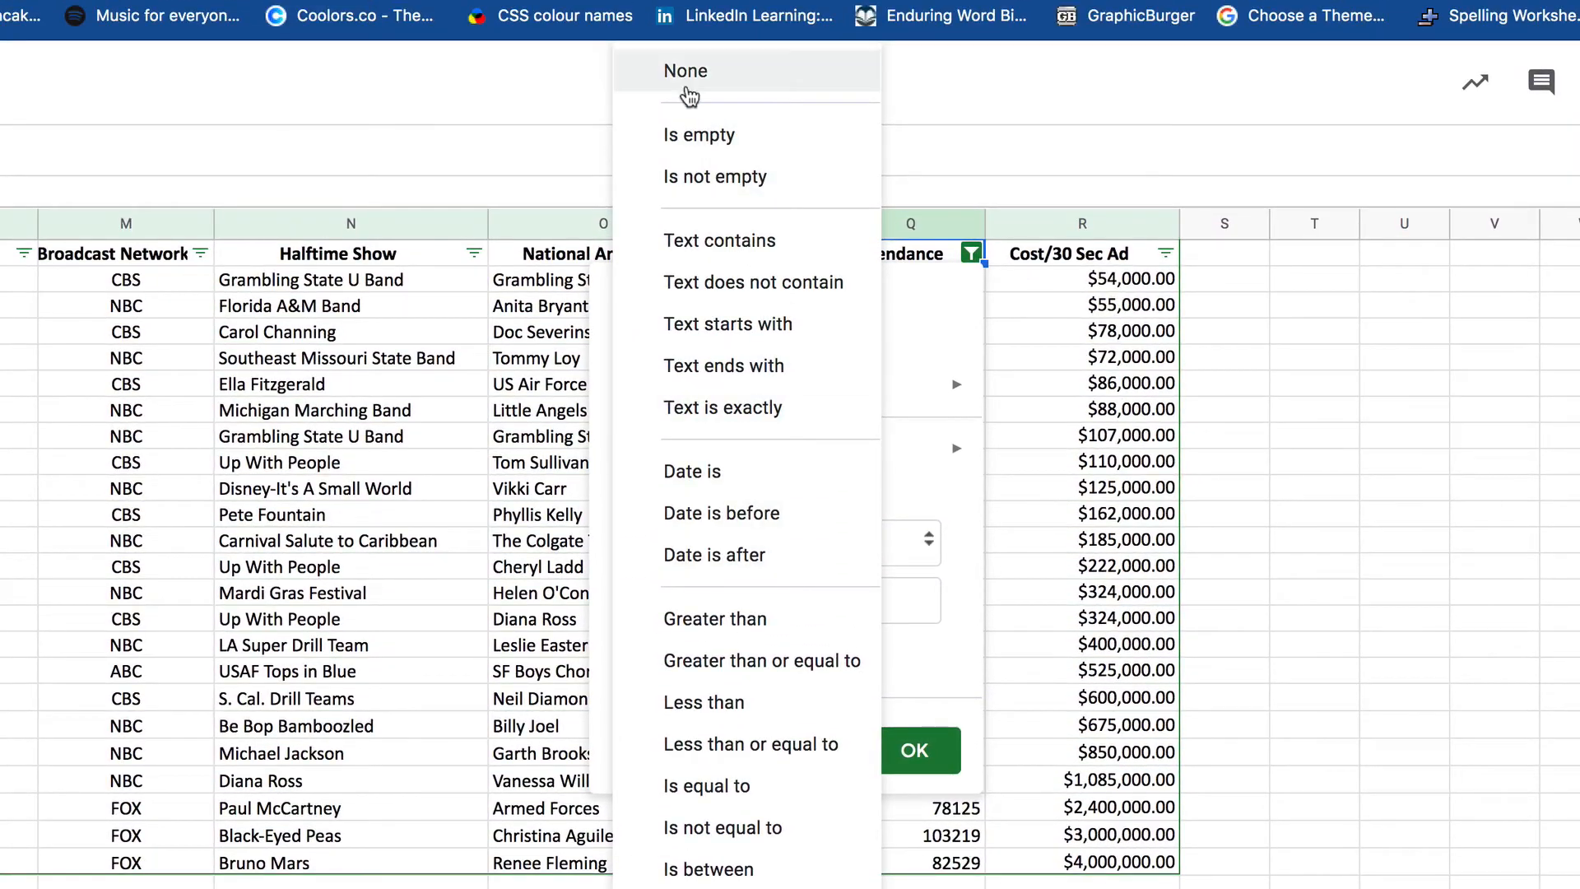
click(685, 82)
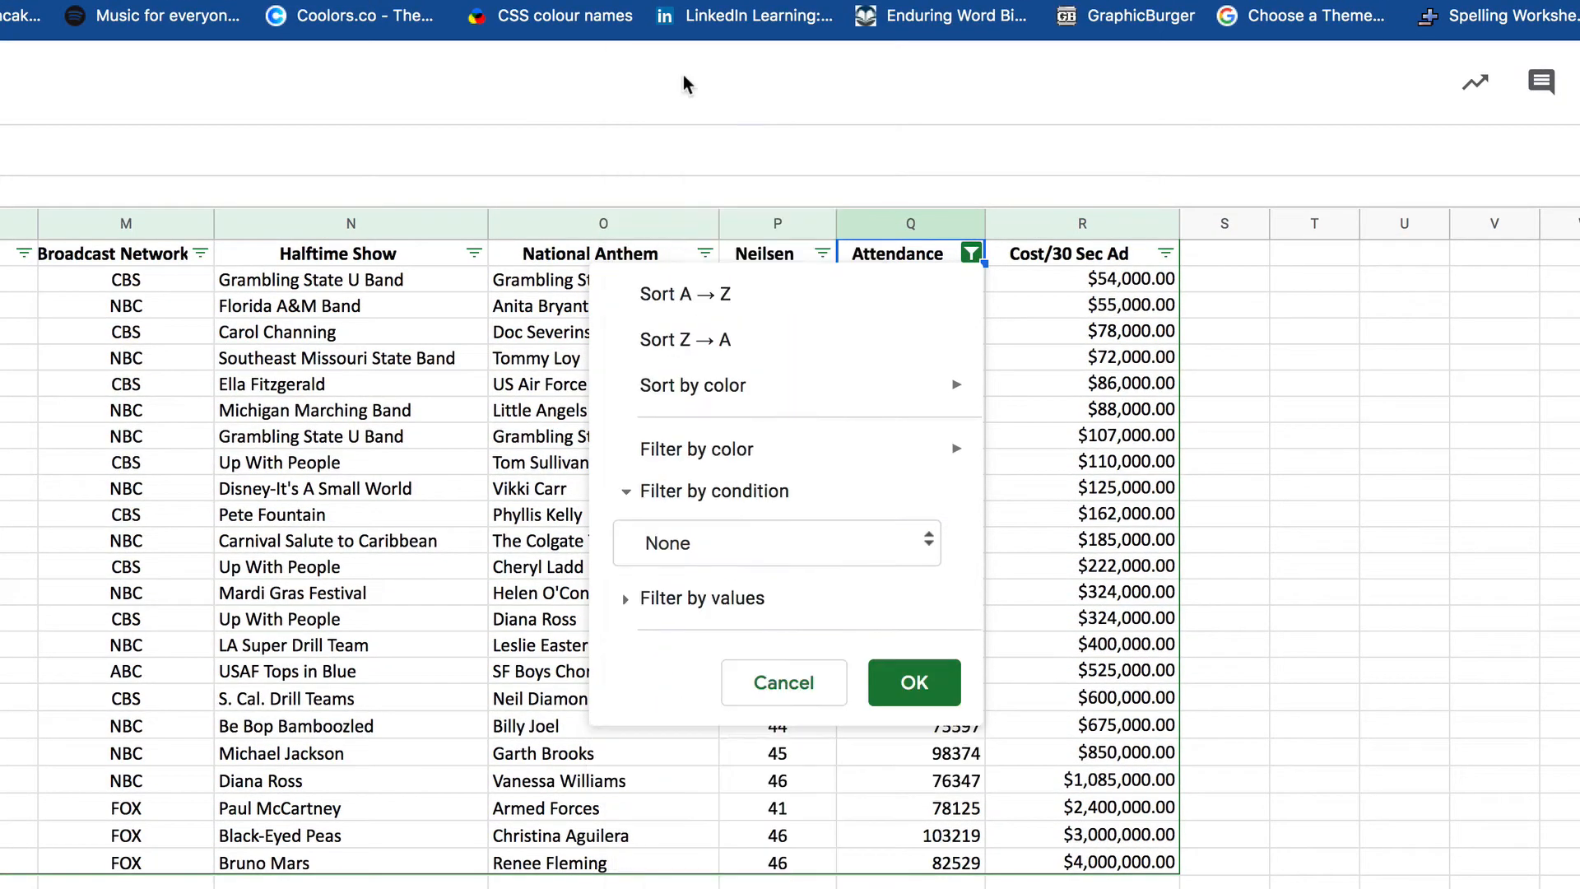
click(914, 683)
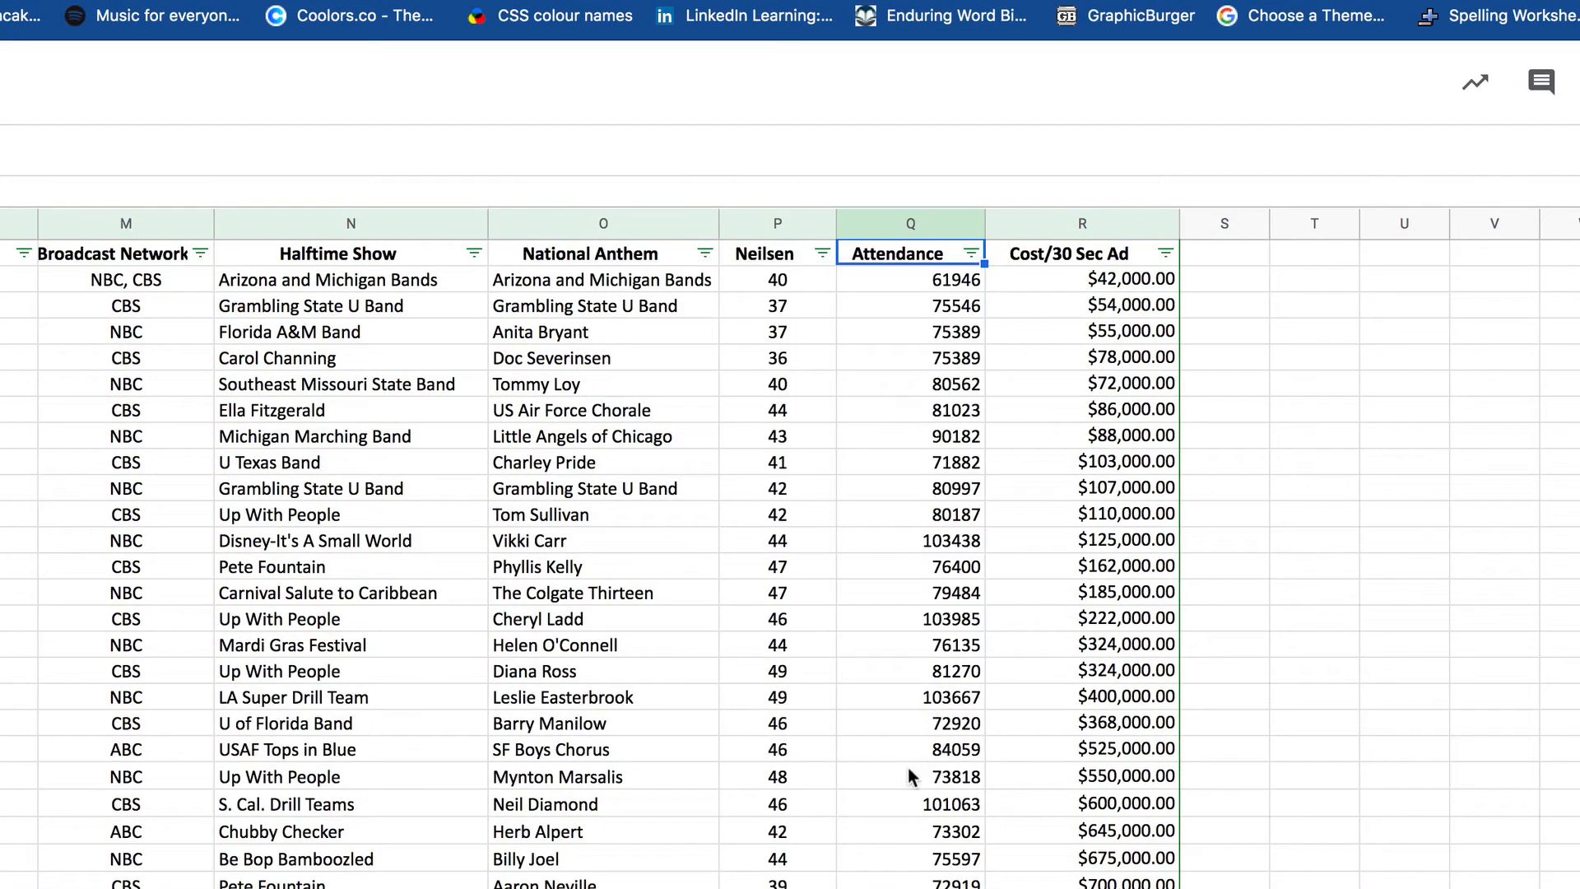
- Filter the Margin column by condition so that only values less than or equal to 7 are included
scroll(915, 767, down, 5)
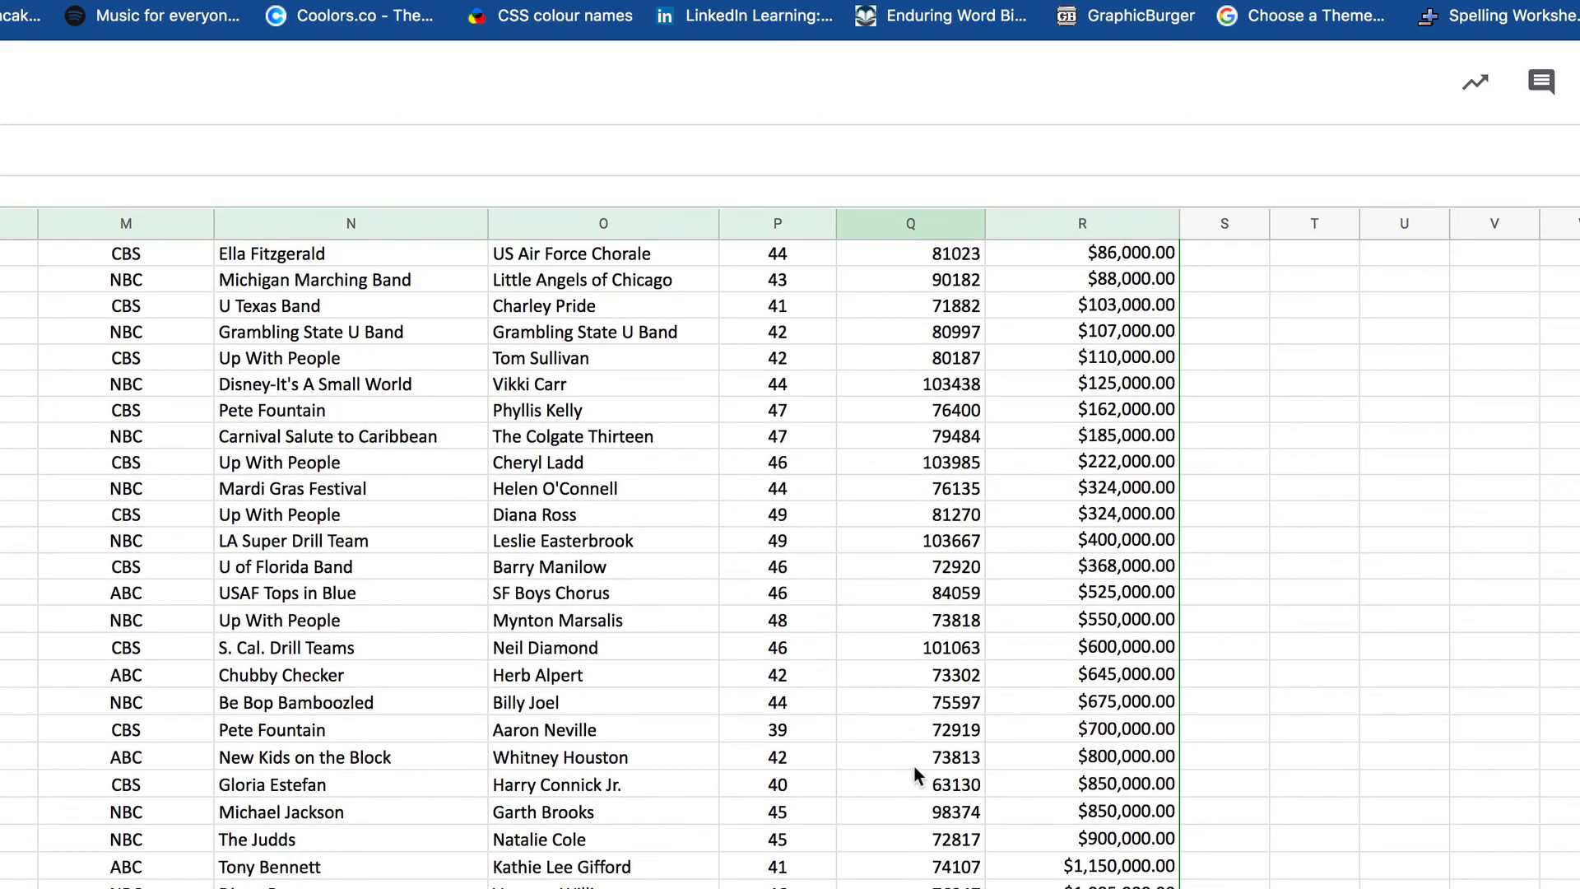
scroll(912, 762, up, 5)
scroll(912, 763, right, 2)
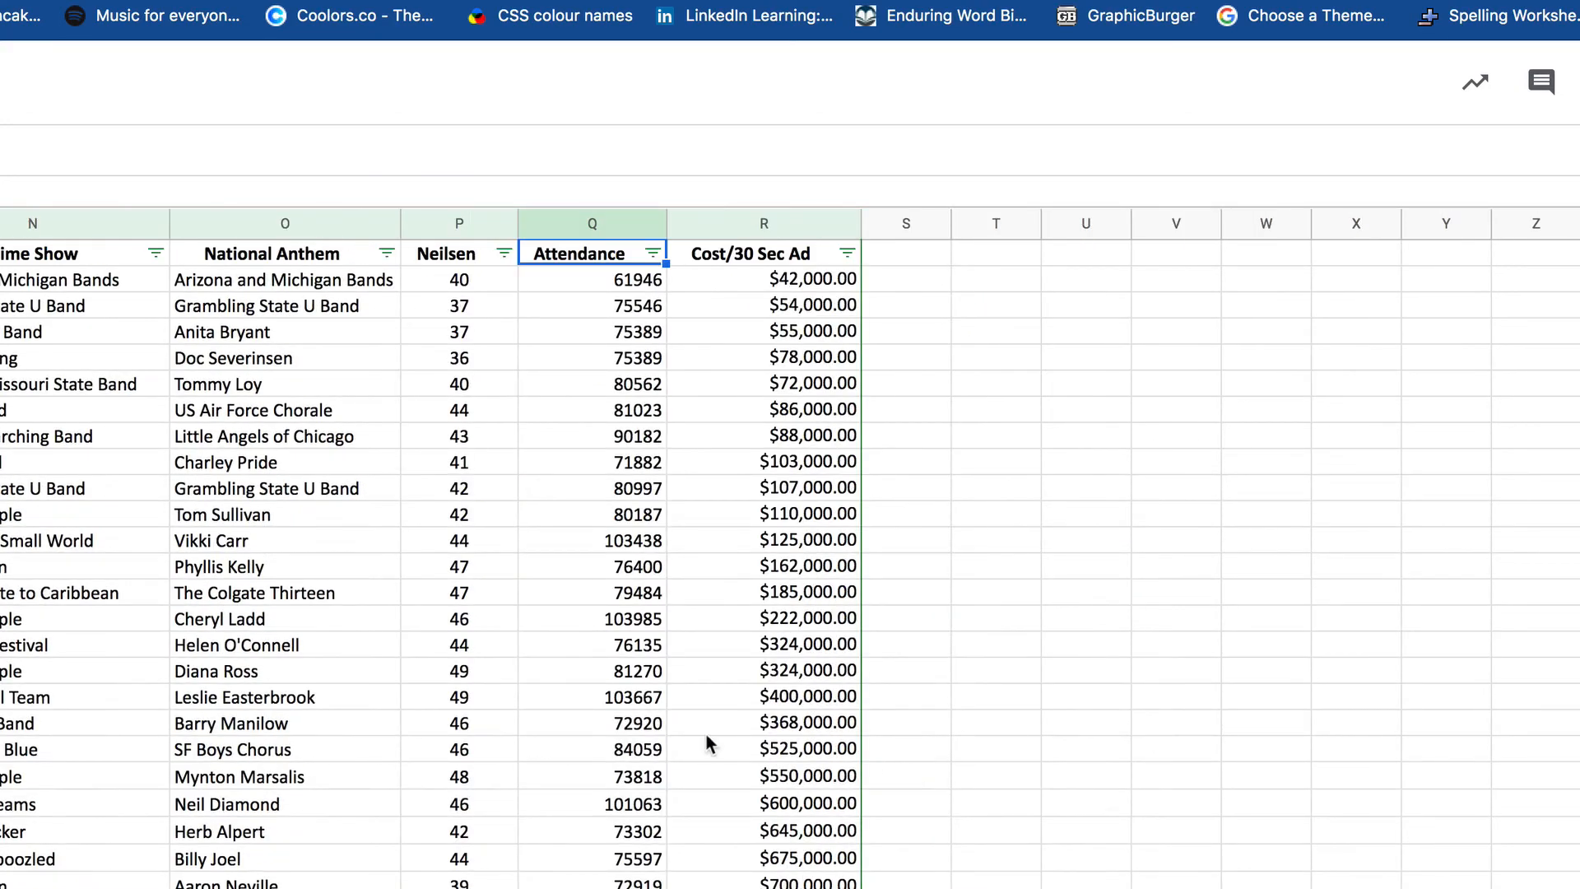
scroll(706, 745, left, 3)
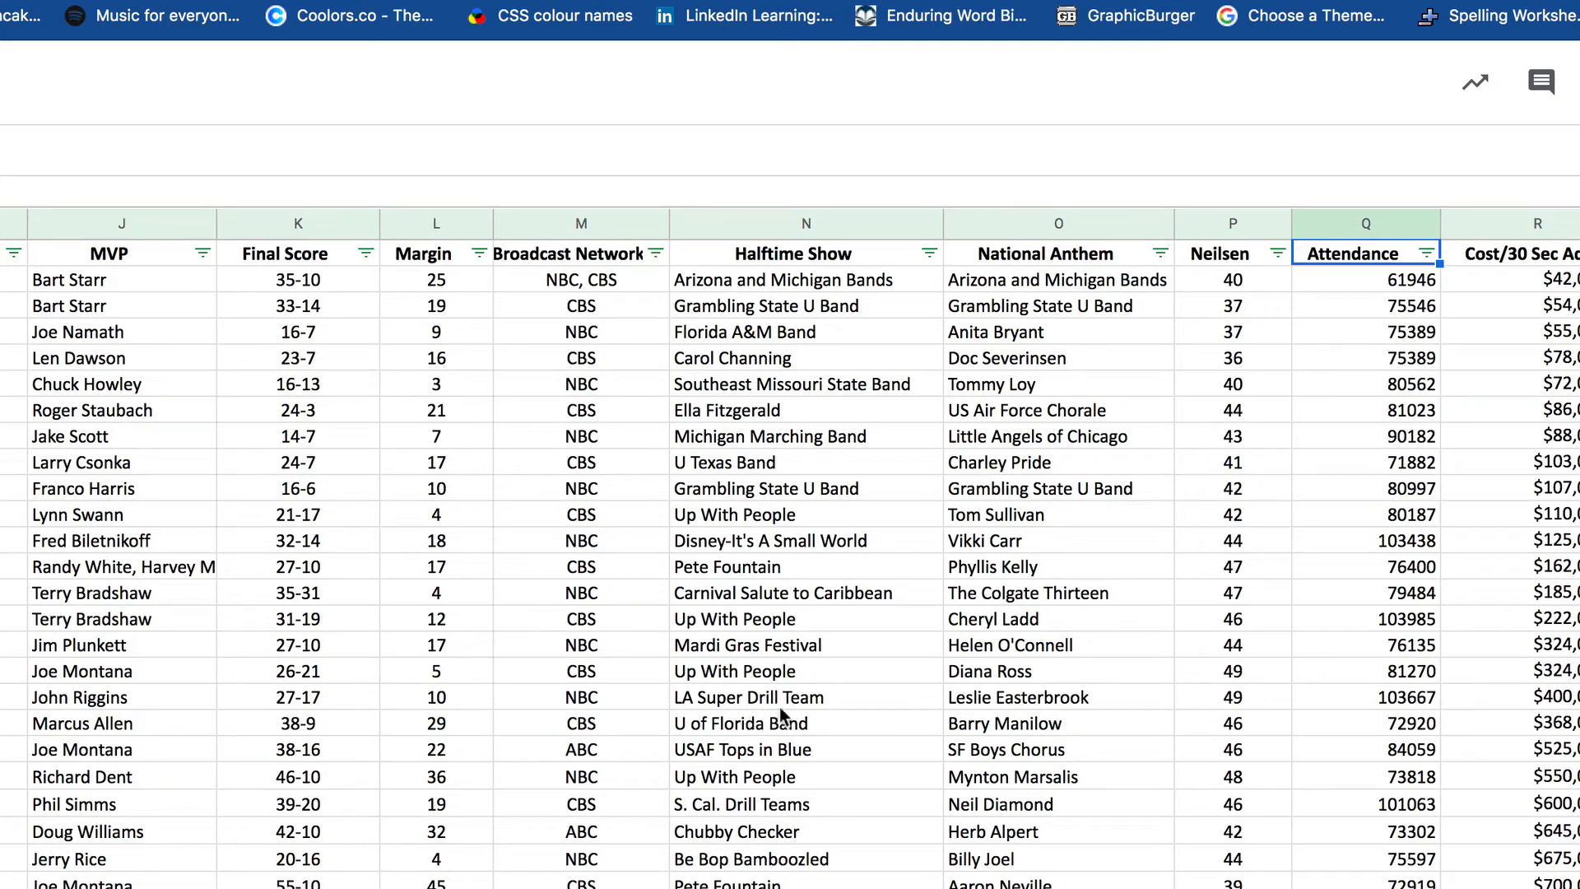
click(443, 356)
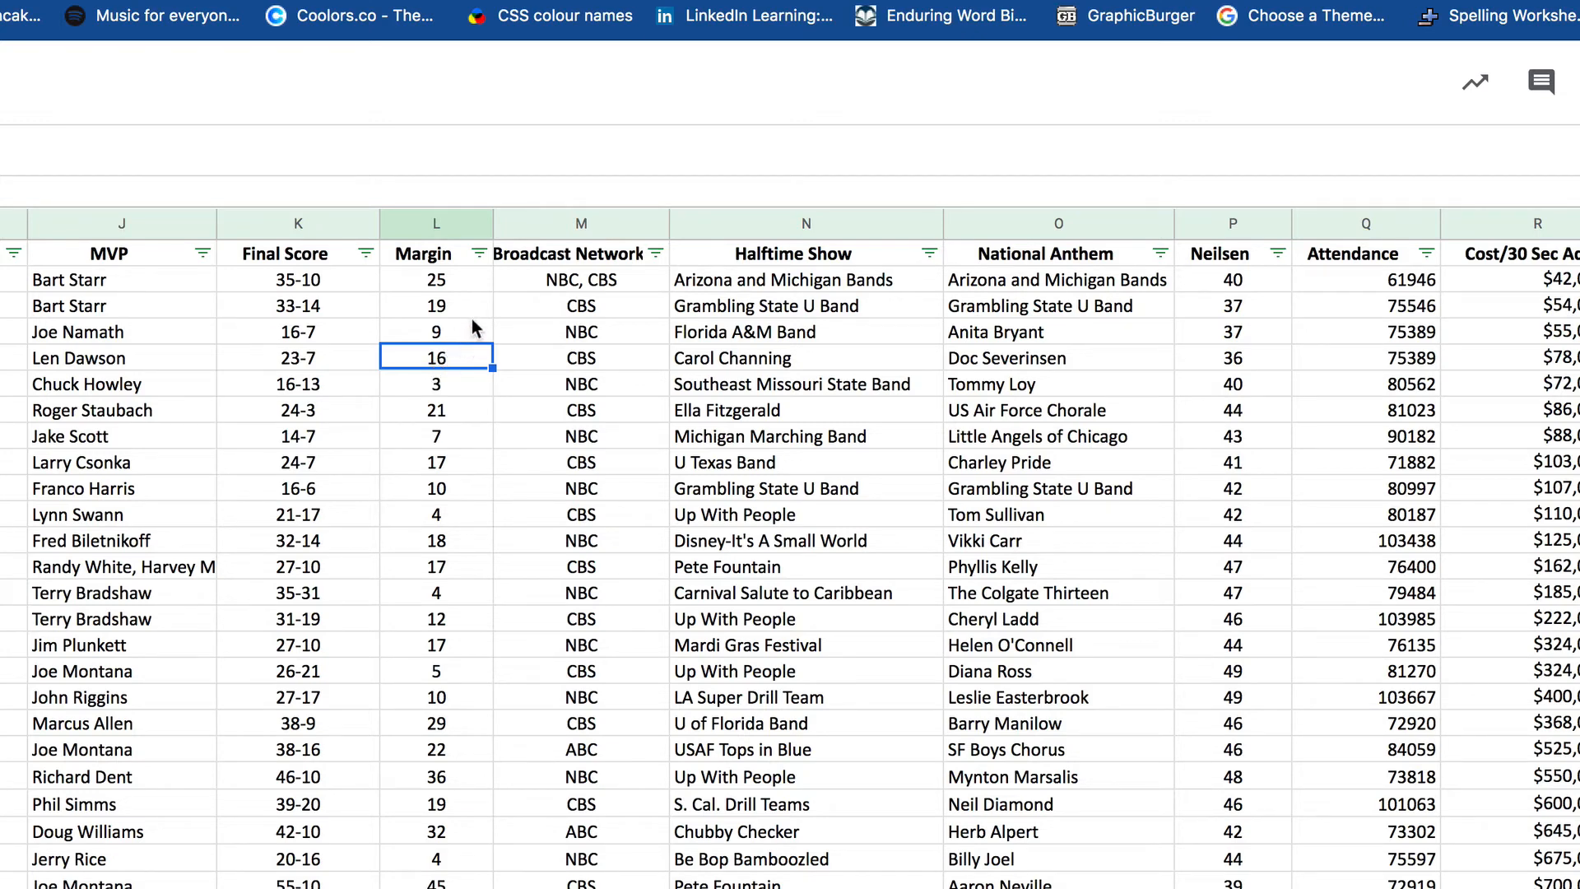
click(480, 255)
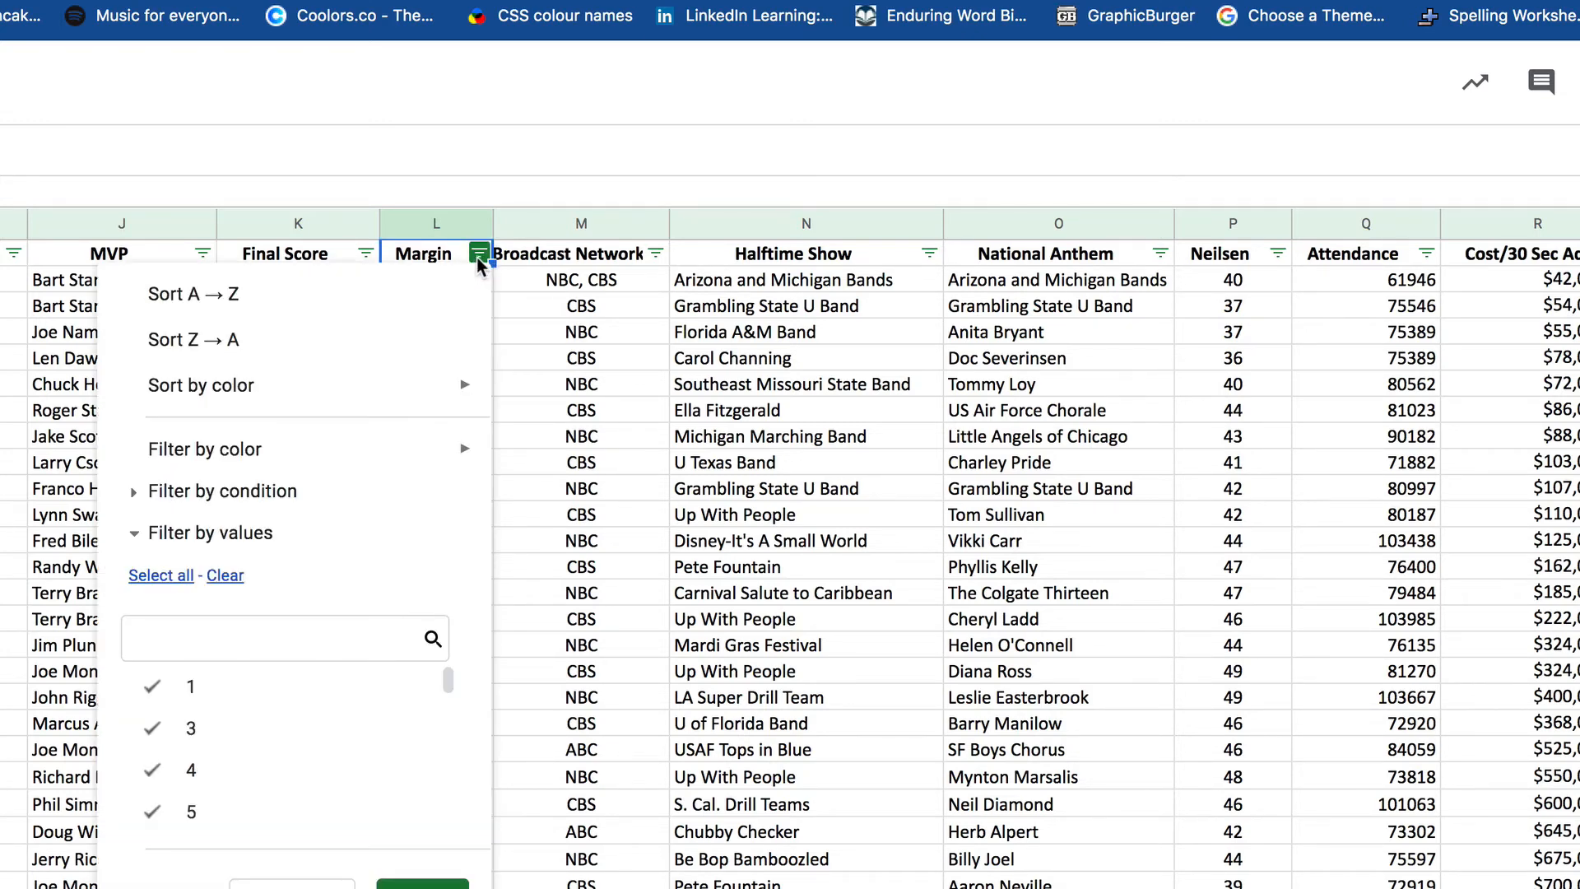
click(133, 494)
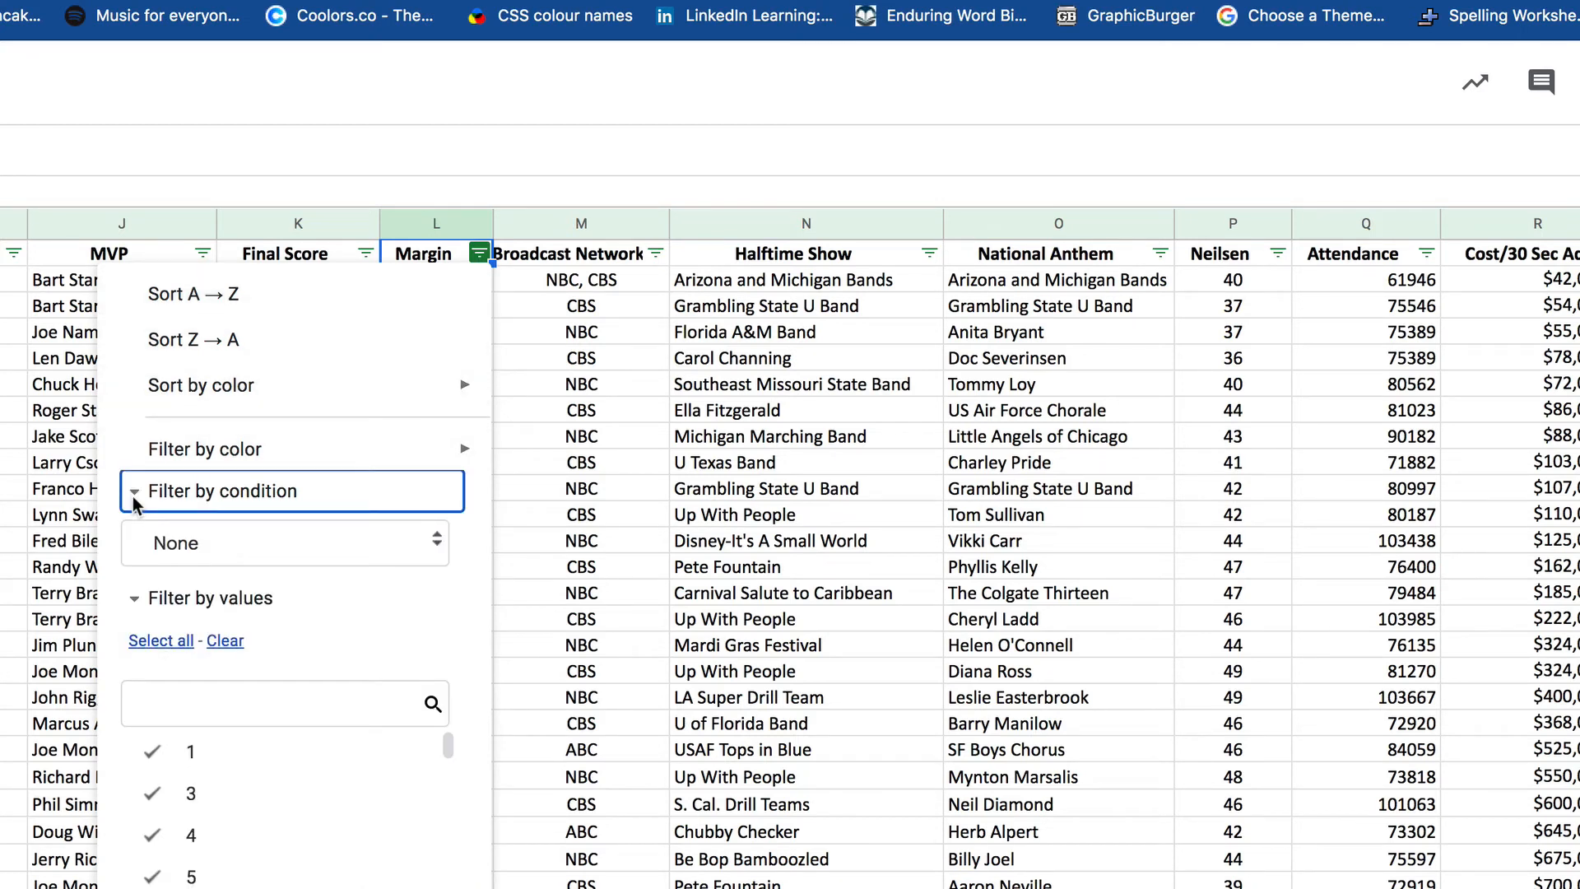
click(184, 546)
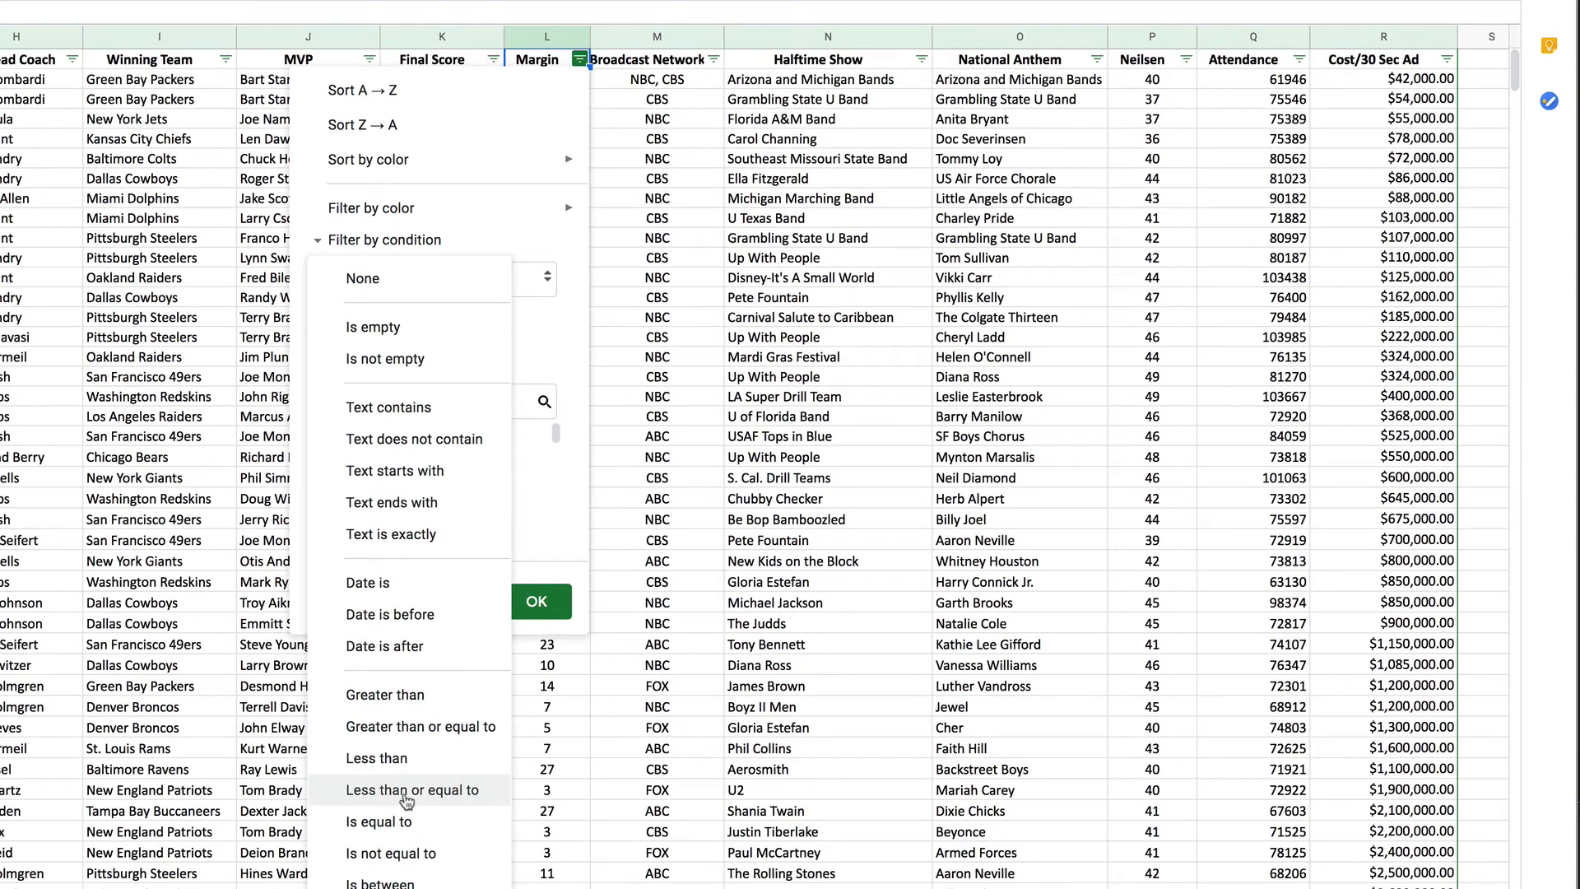
click(405, 792)
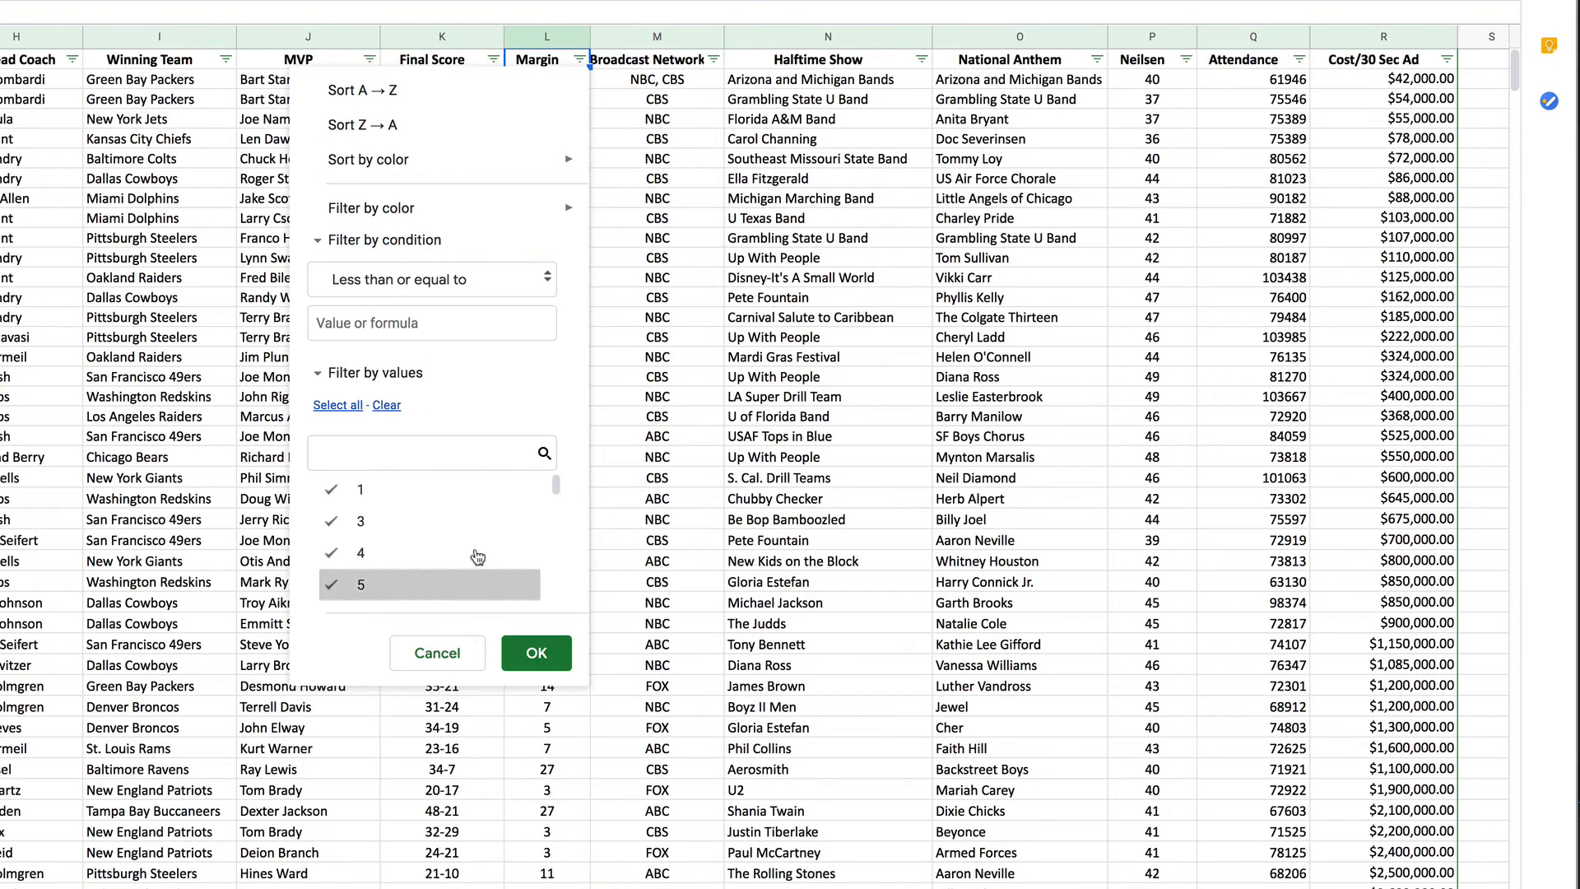
click(356, 330)
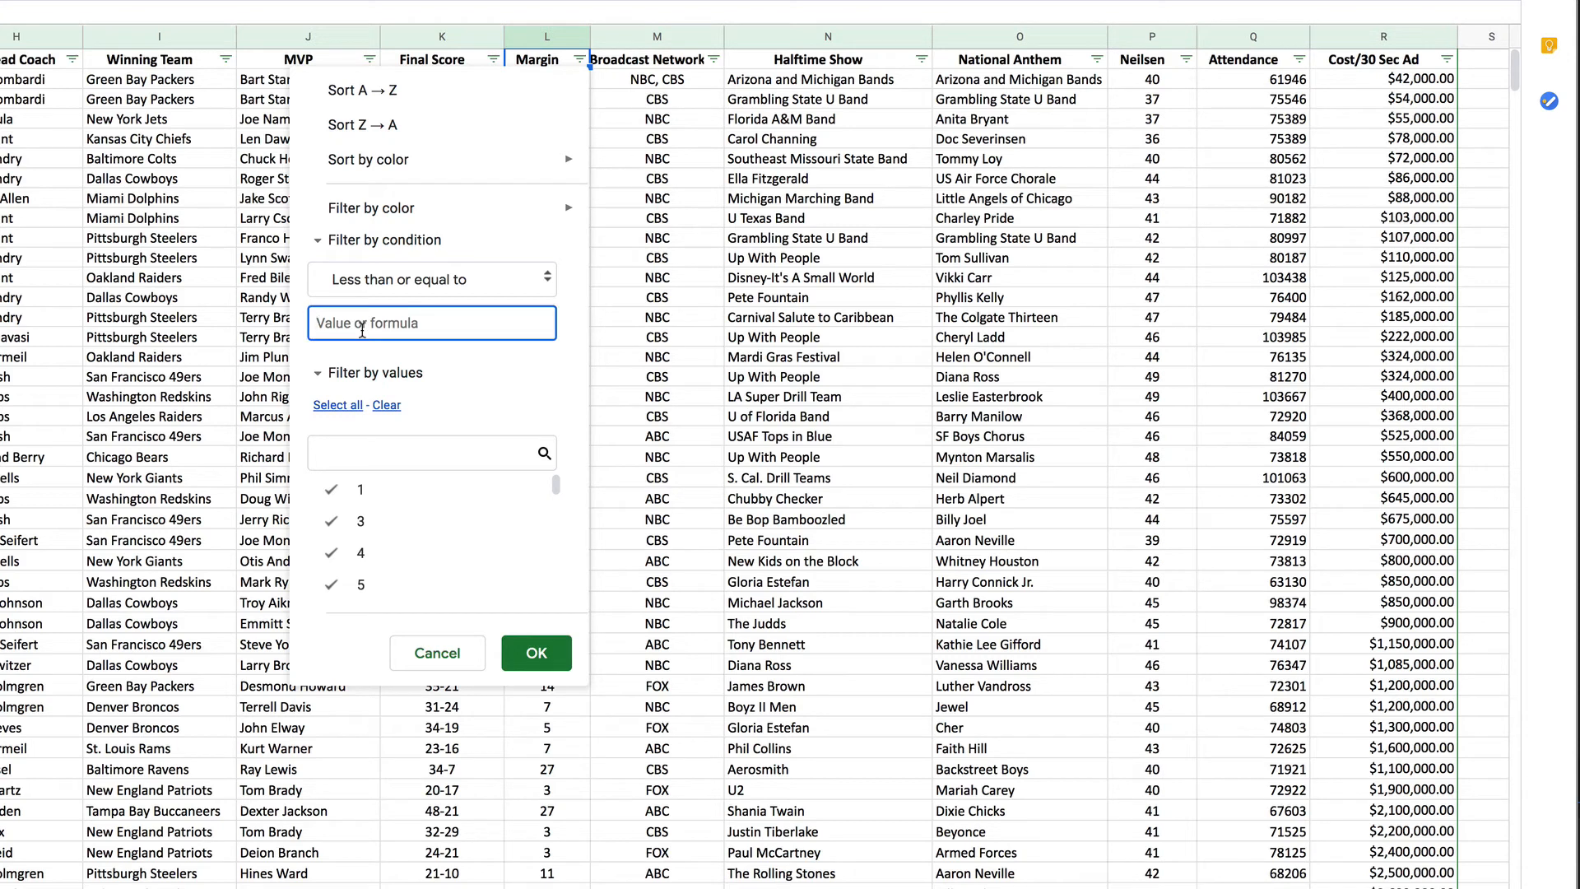
text(7)
click(537, 654)
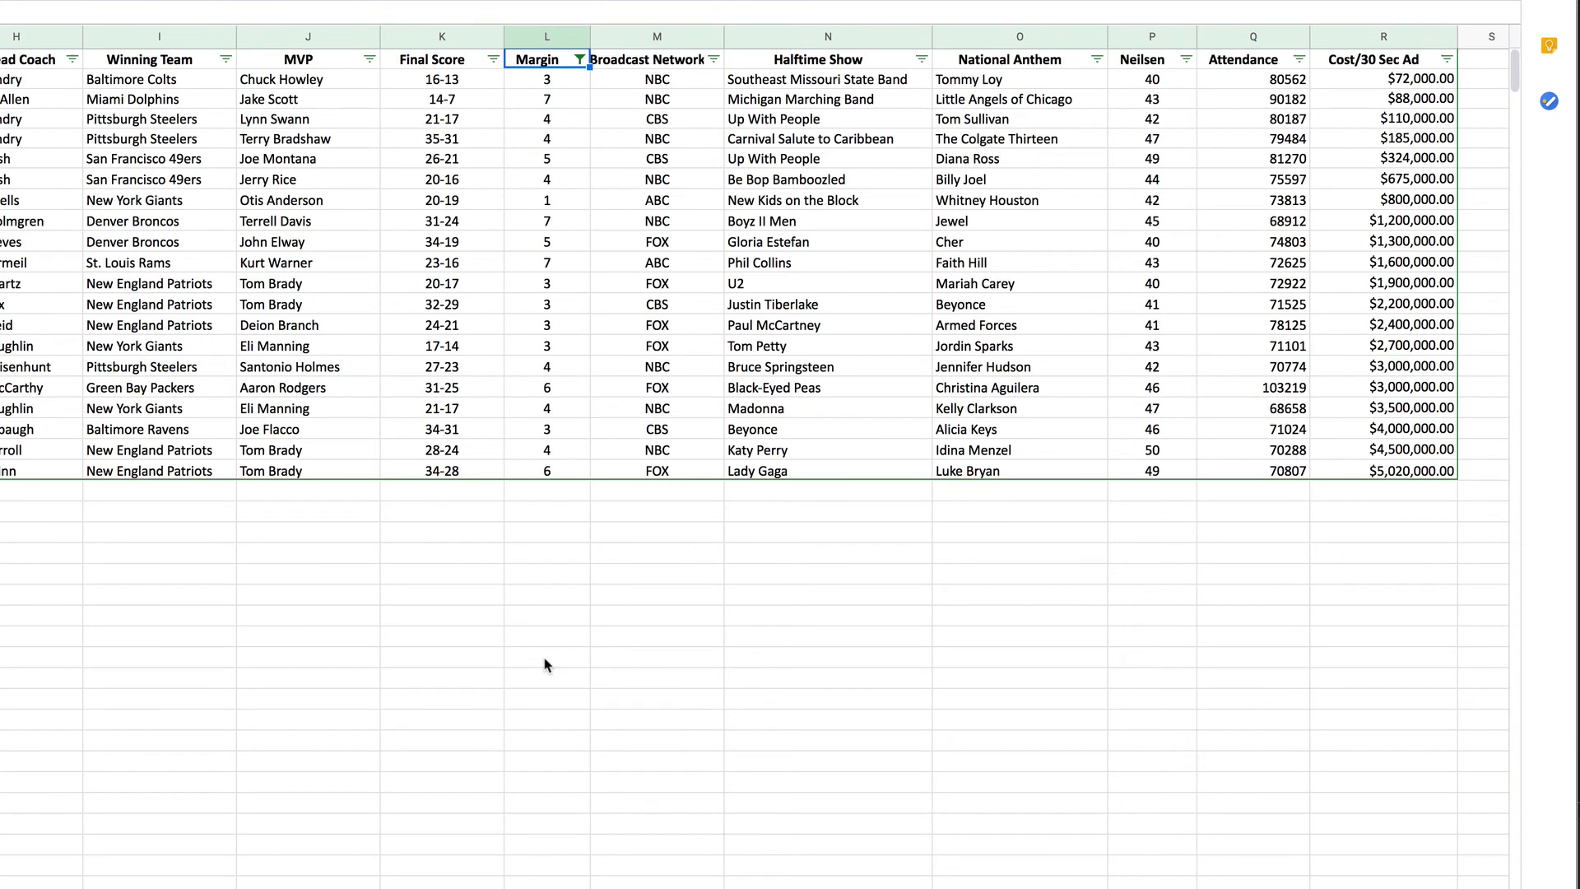
- Go through the filtered Margin entries one by one to count them
click(550, 83)
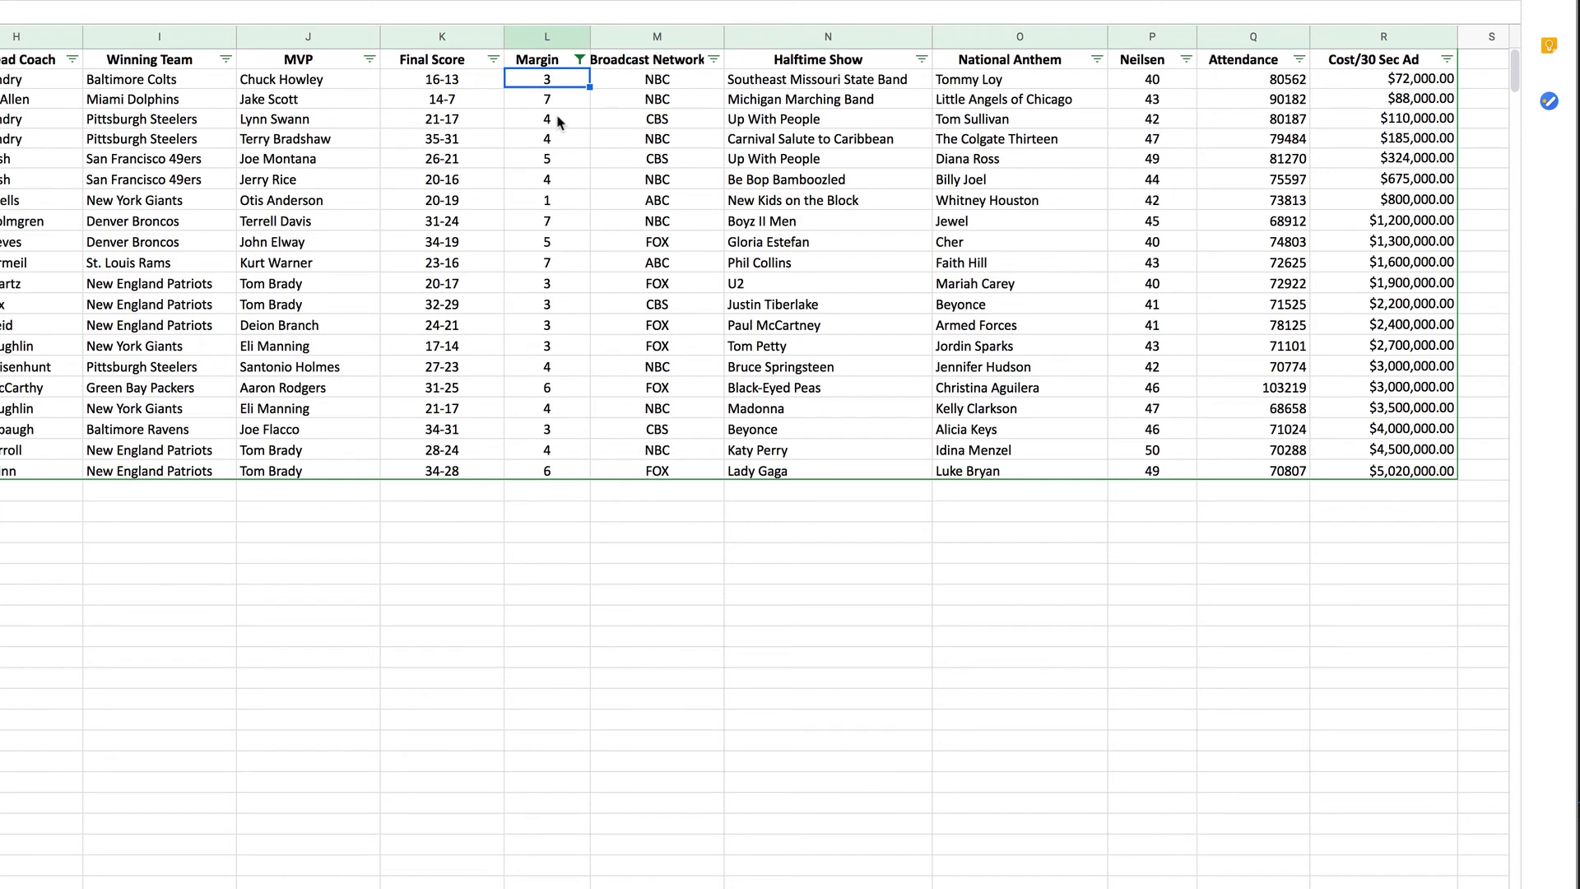
key(Down)
key(Down)
key(Down)
key(Down)
key(Down)
key(Down)
key(Down)
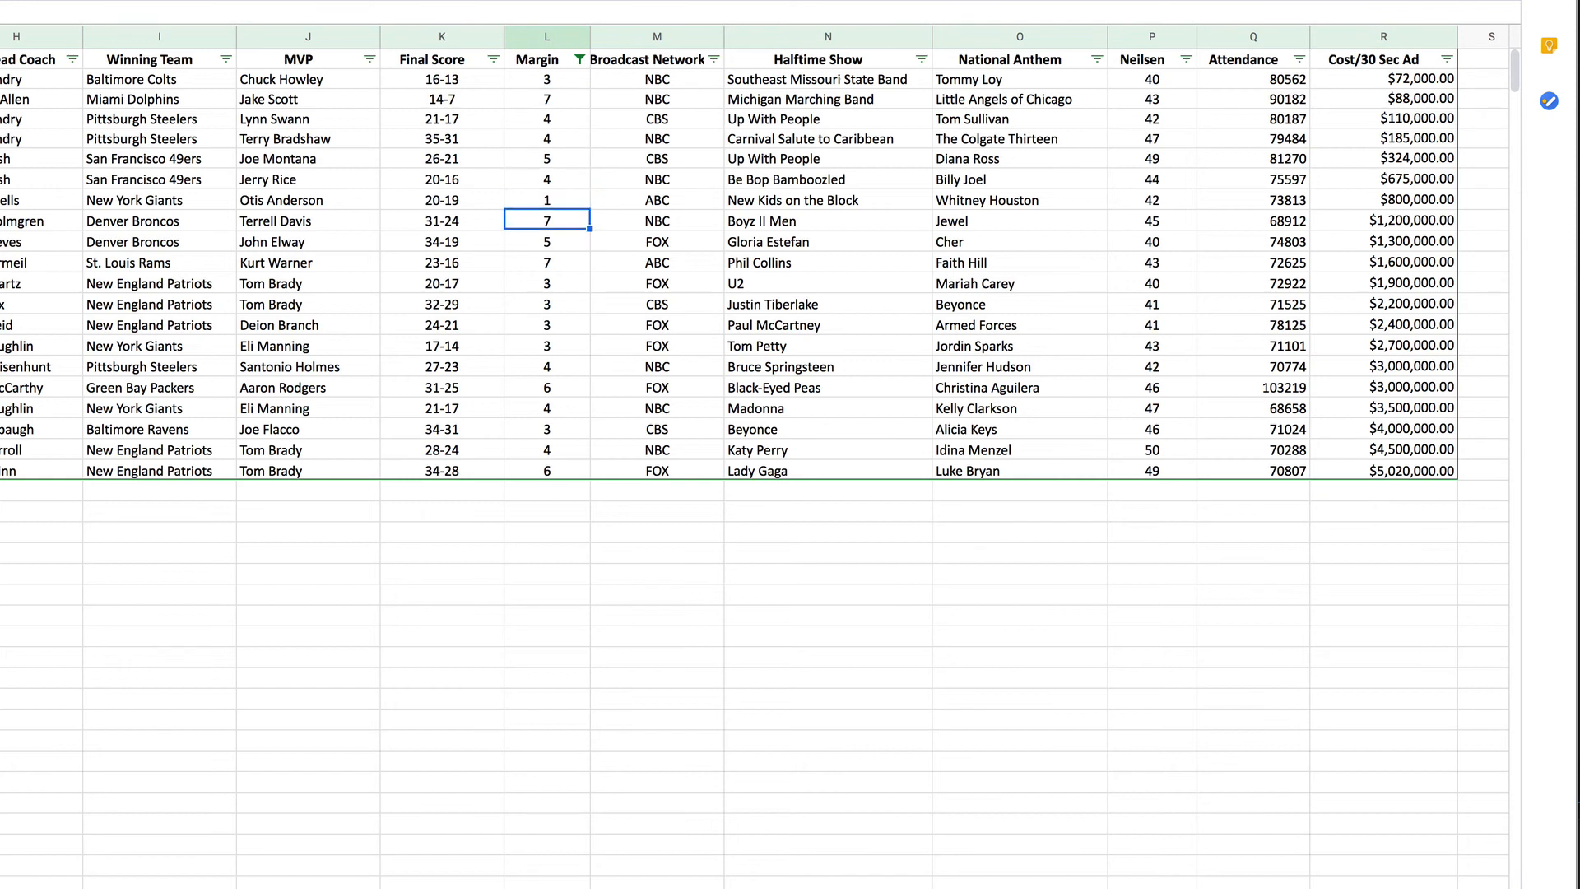
key(Down)
key(Down)
key(Down)
key(Down)
key(Down)
key(Down)
key(Down)
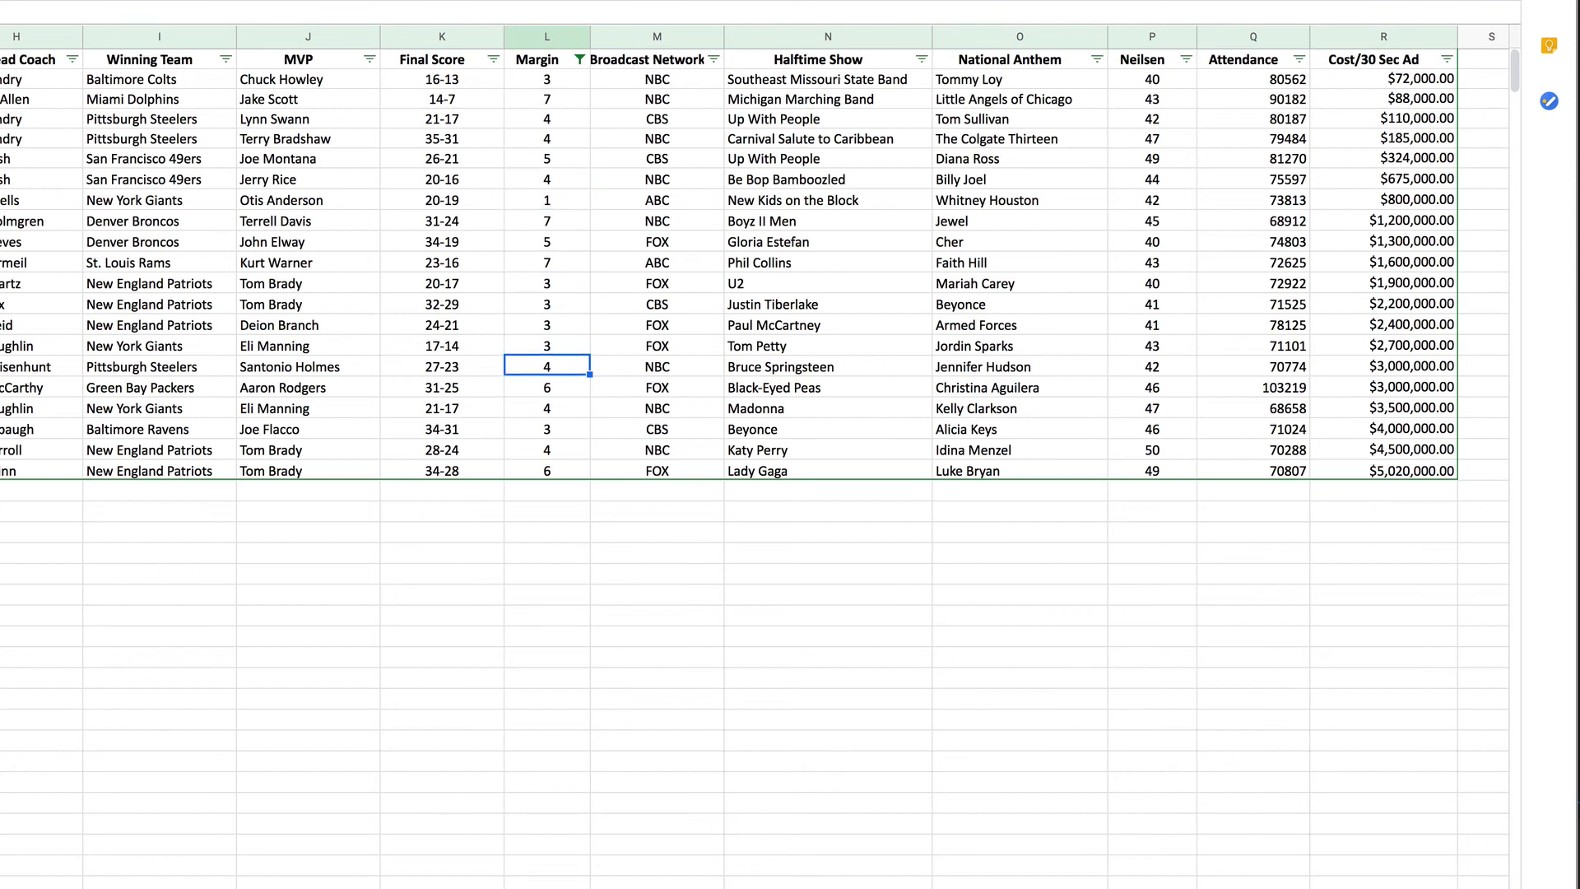
key(Down)
key(Down)
key(Down)
key(Down)
key(Down)
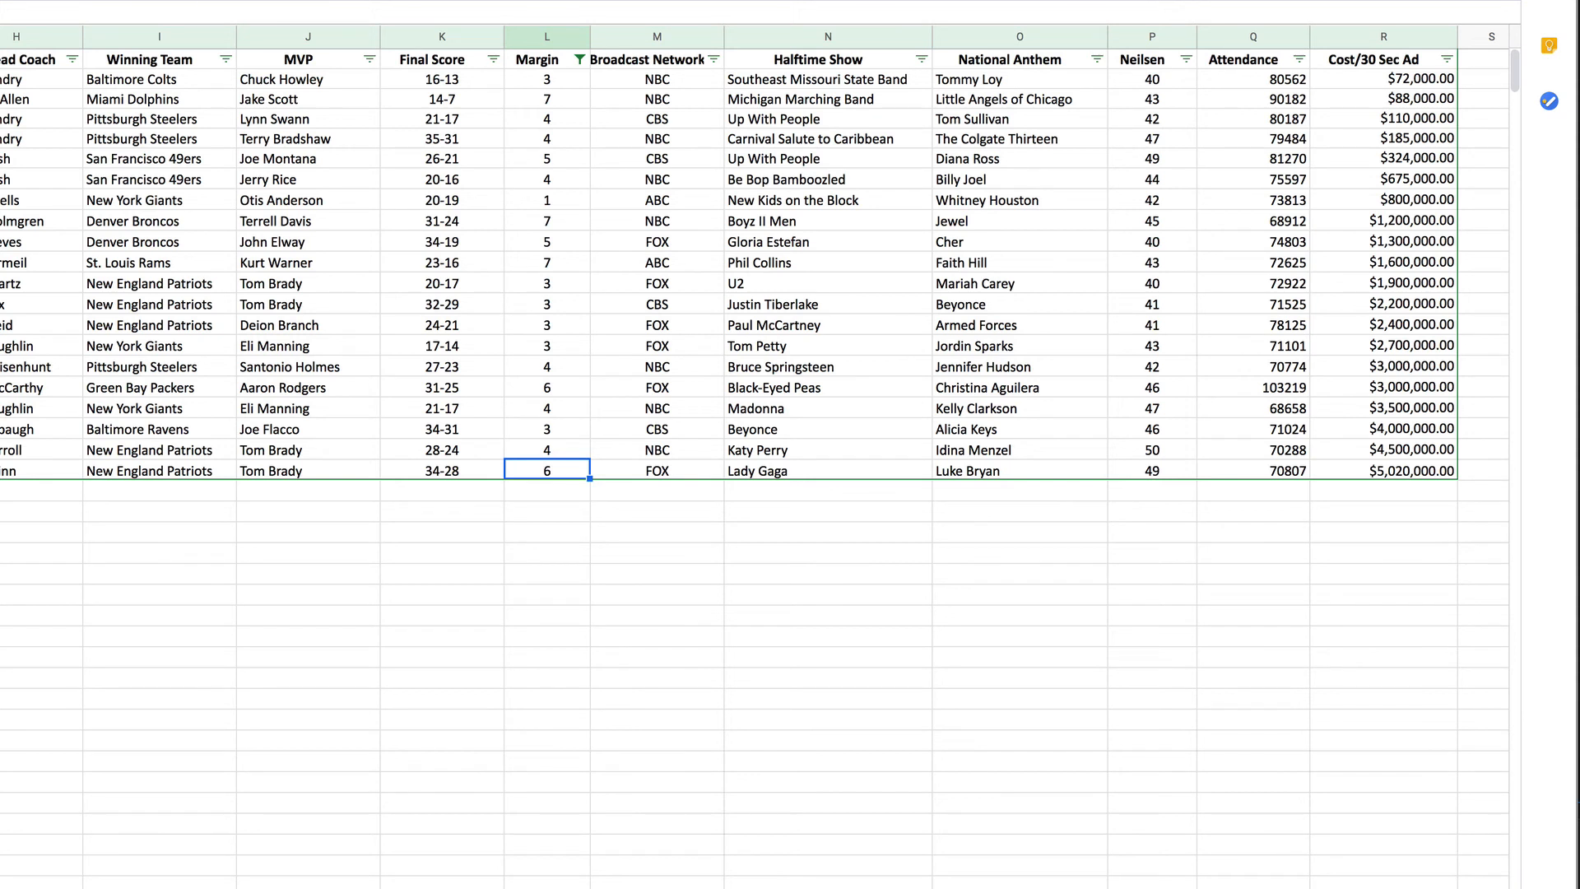
- Reset the Margin filter by setting its condition to None
click(580, 61)
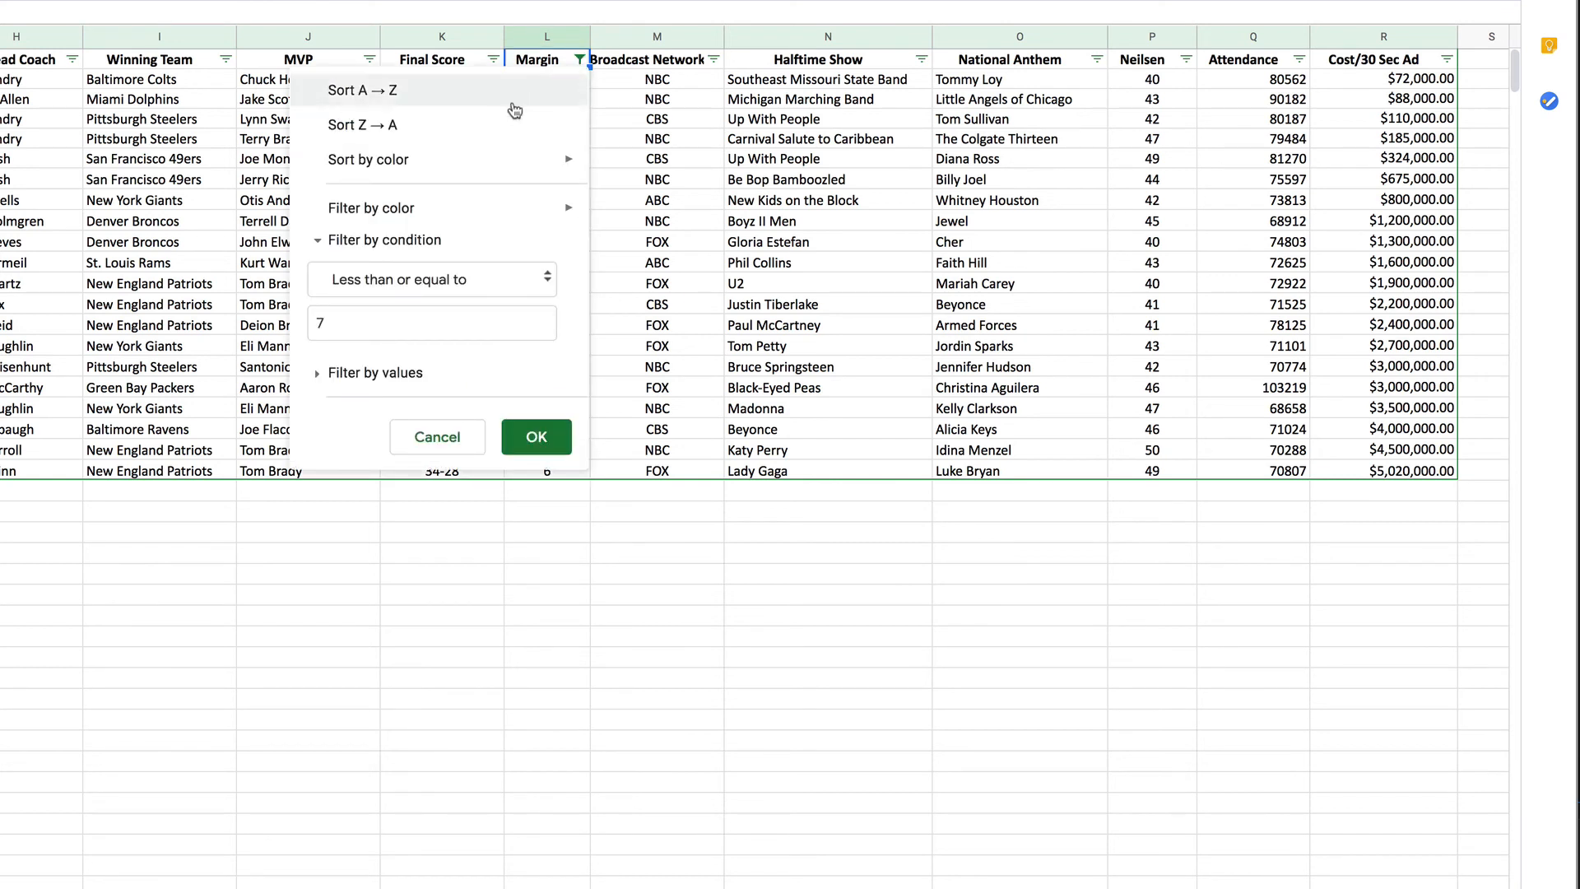
click(378, 281)
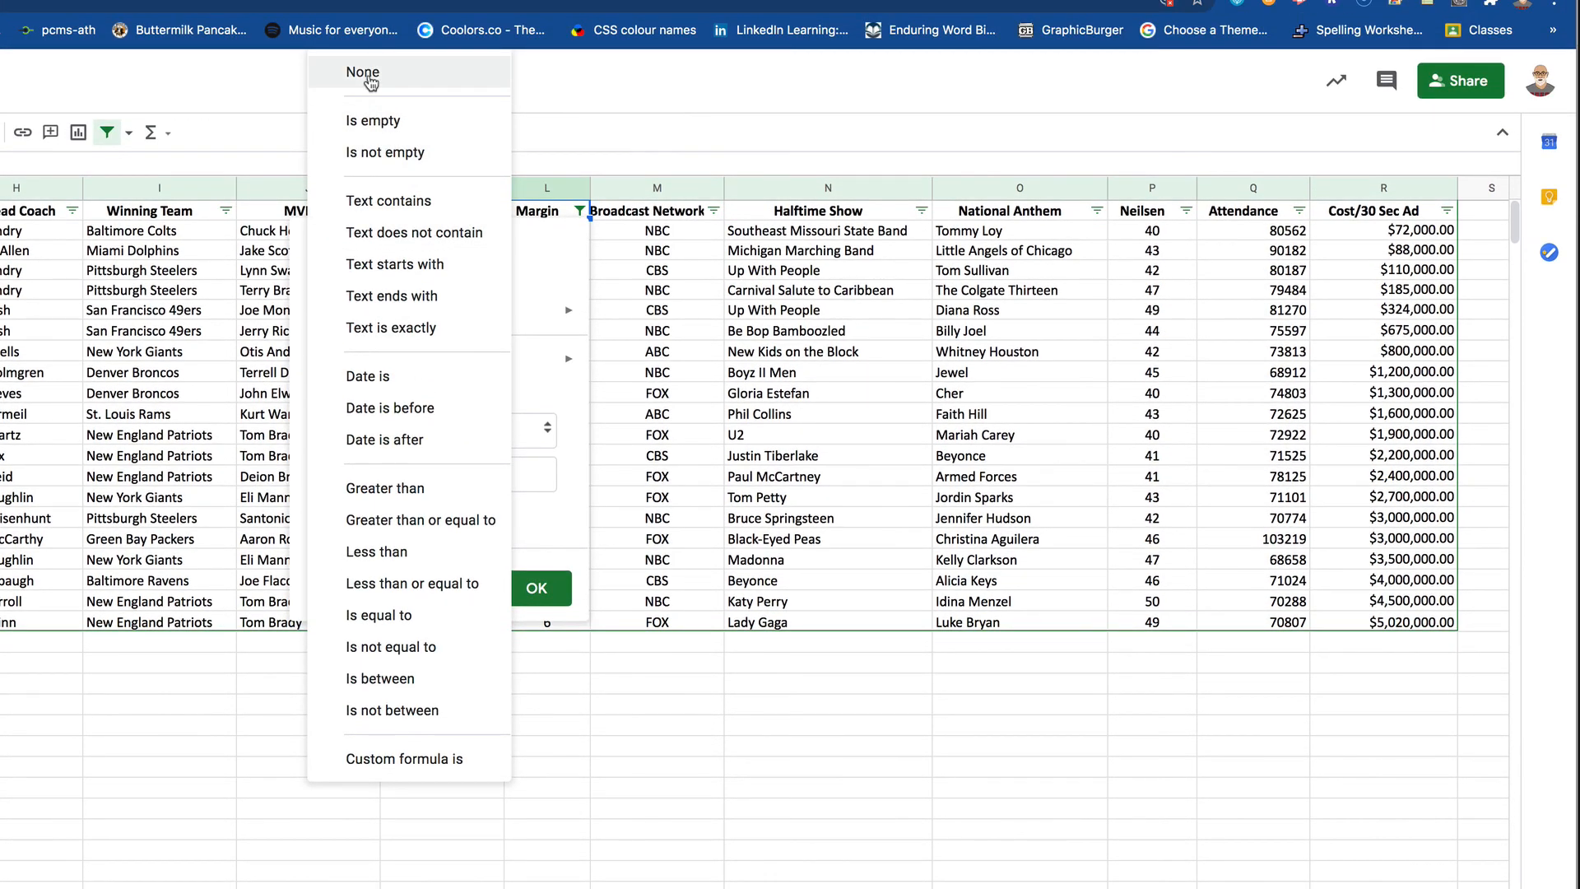
click(370, 83)
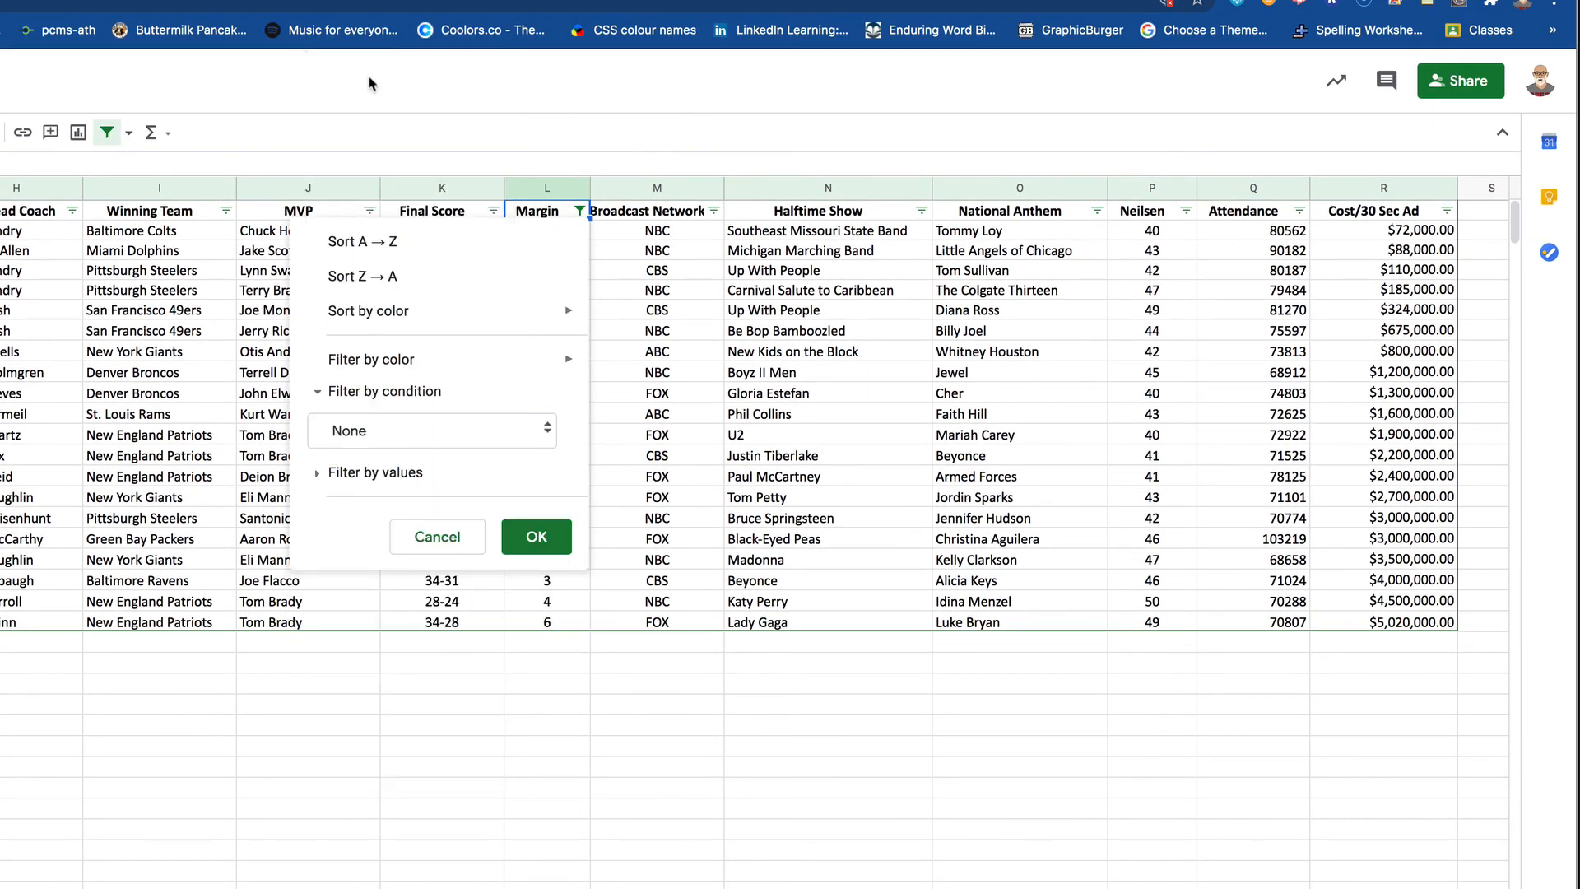
click(536, 539)
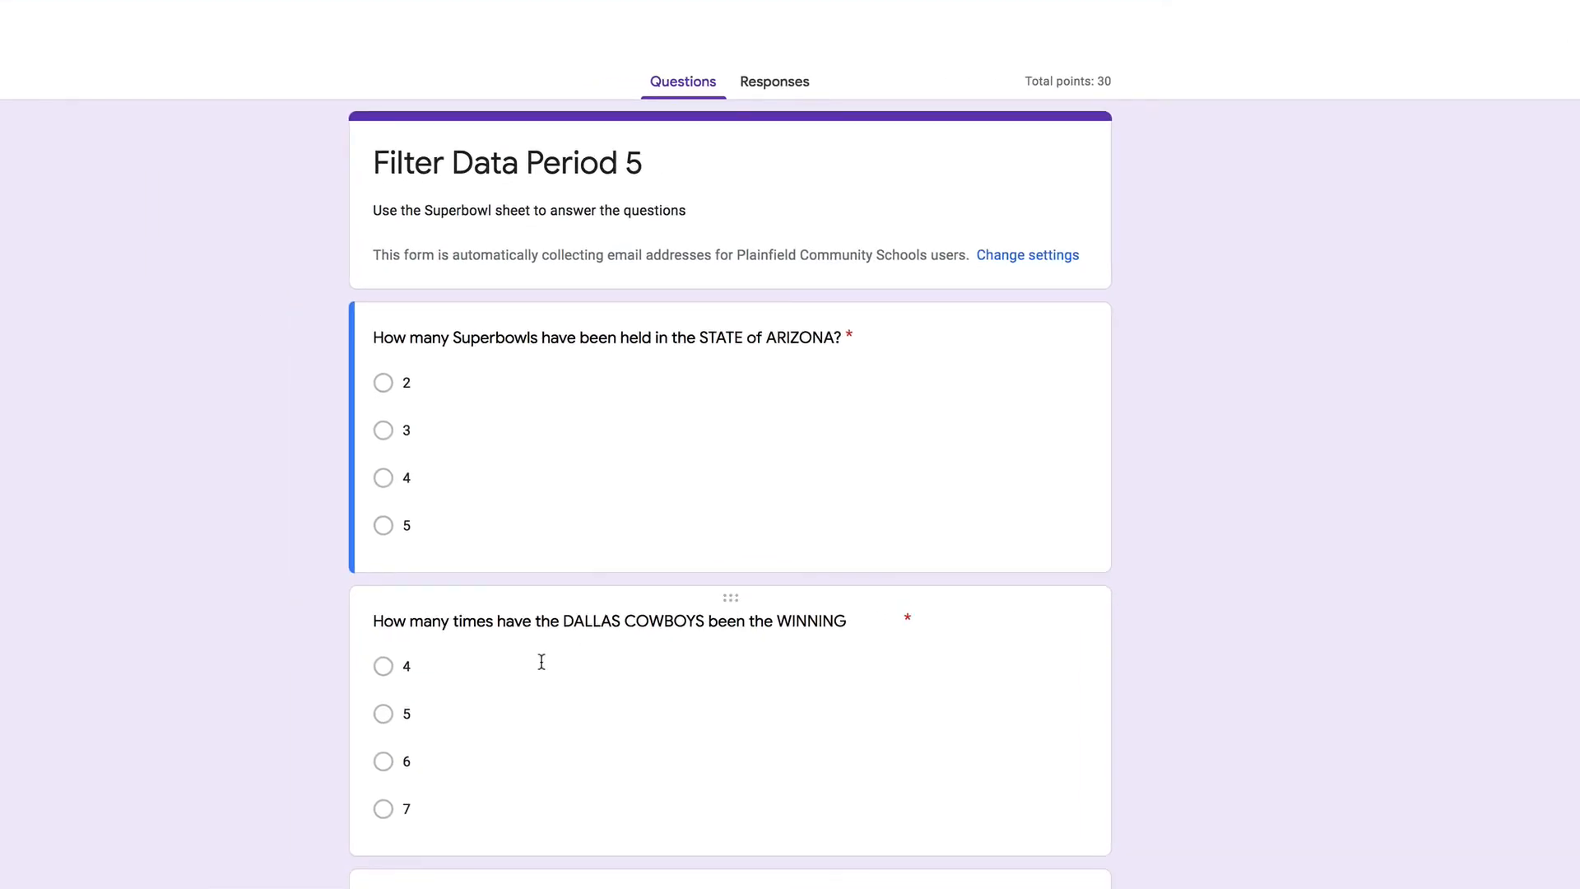
- Look through the Filter Data Period 5 questions in Google Forms, down to the Margin questions that call for filtering with a condition
scroll(543, 660, down, 10)
scroll(546, 659, down, 10)
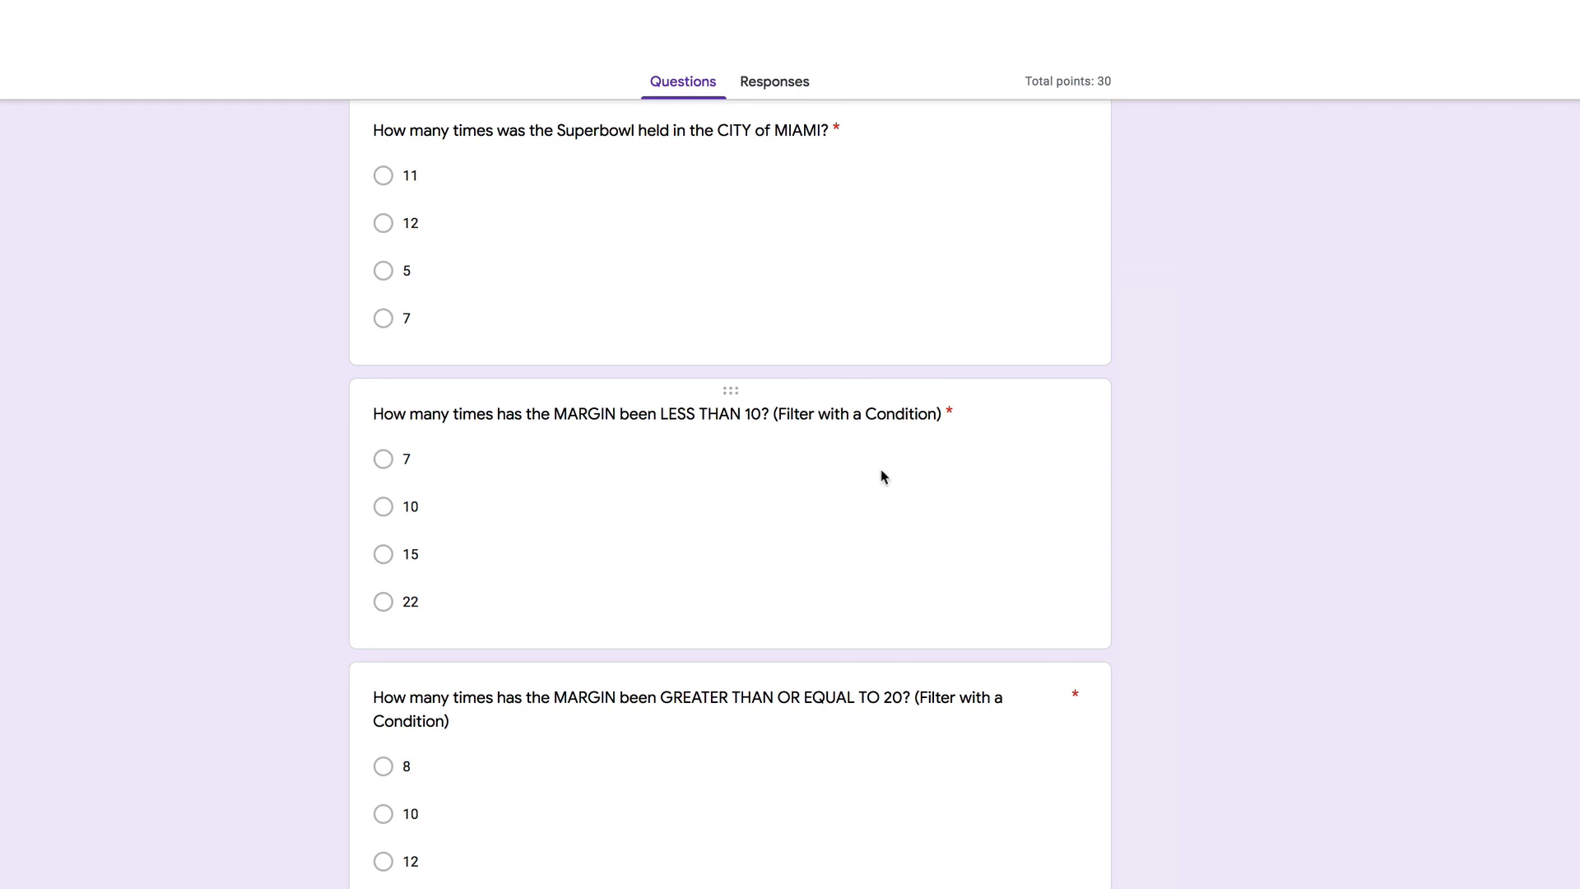
scroll(883, 470, up, 3)
scroll(883, 470, up, 20)
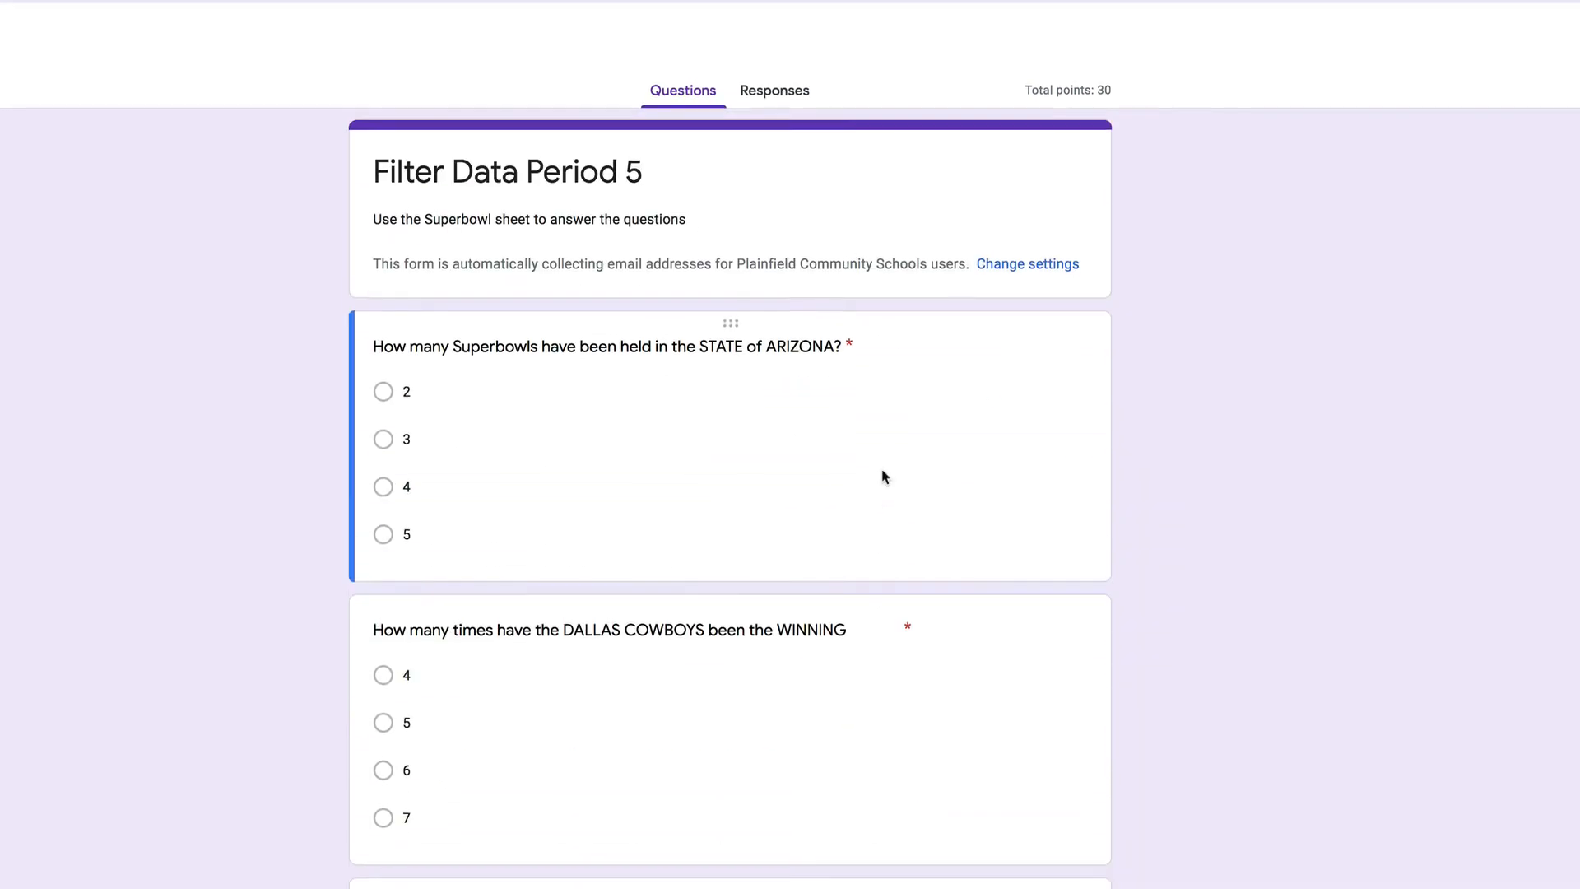
- Revisit the assignment instructions and the Superbowl sheet, and return to the Google Form to view its head coach and network questions
key(ctrl+Tab)
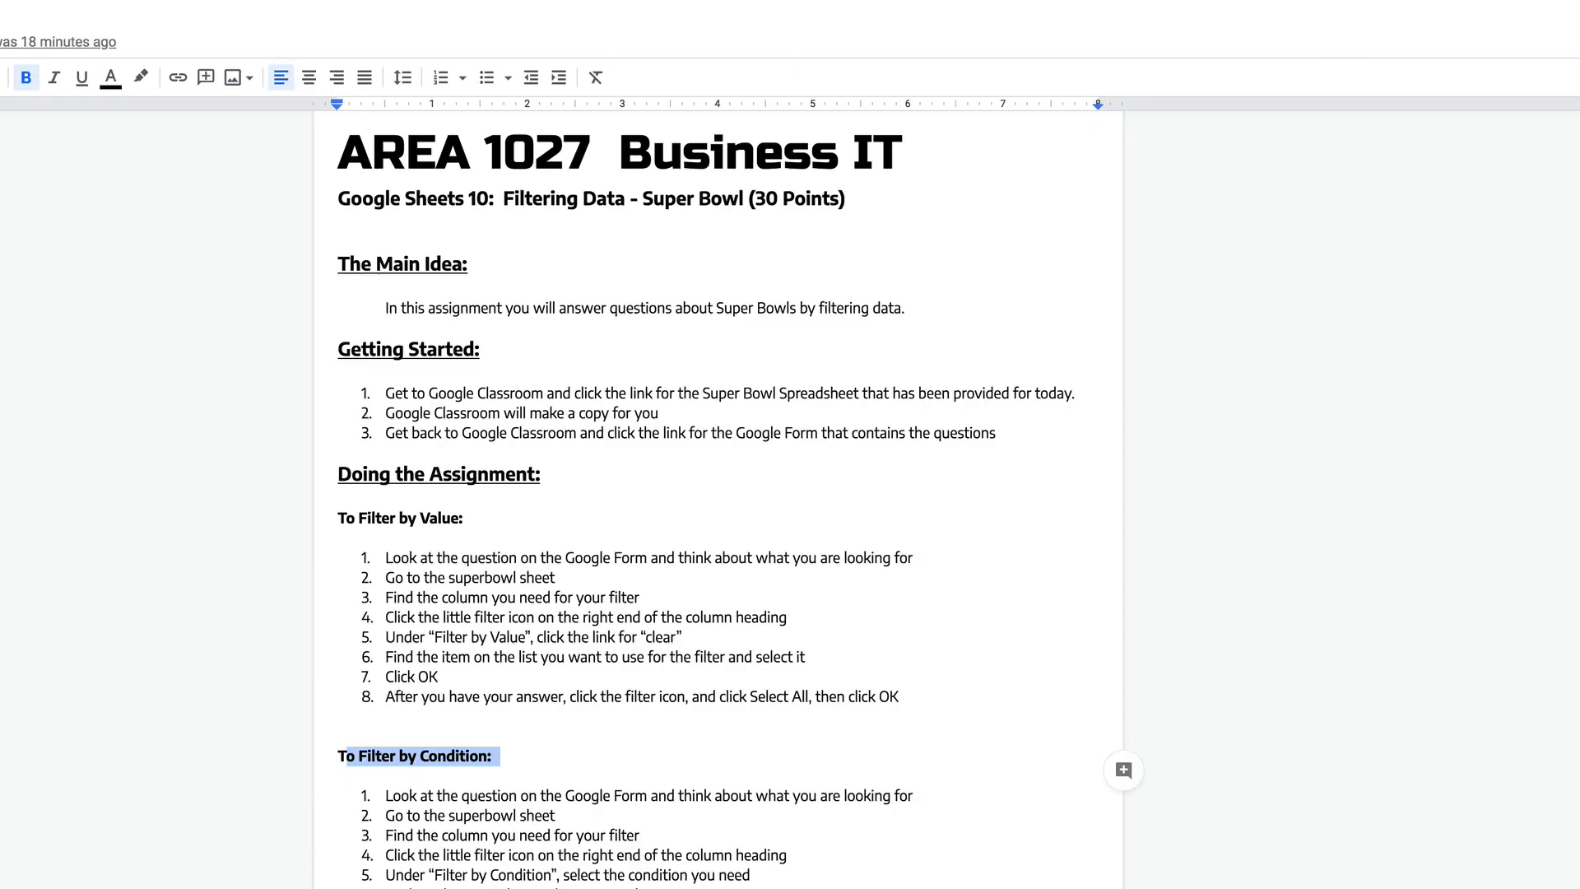
key(ctrl+Tab)
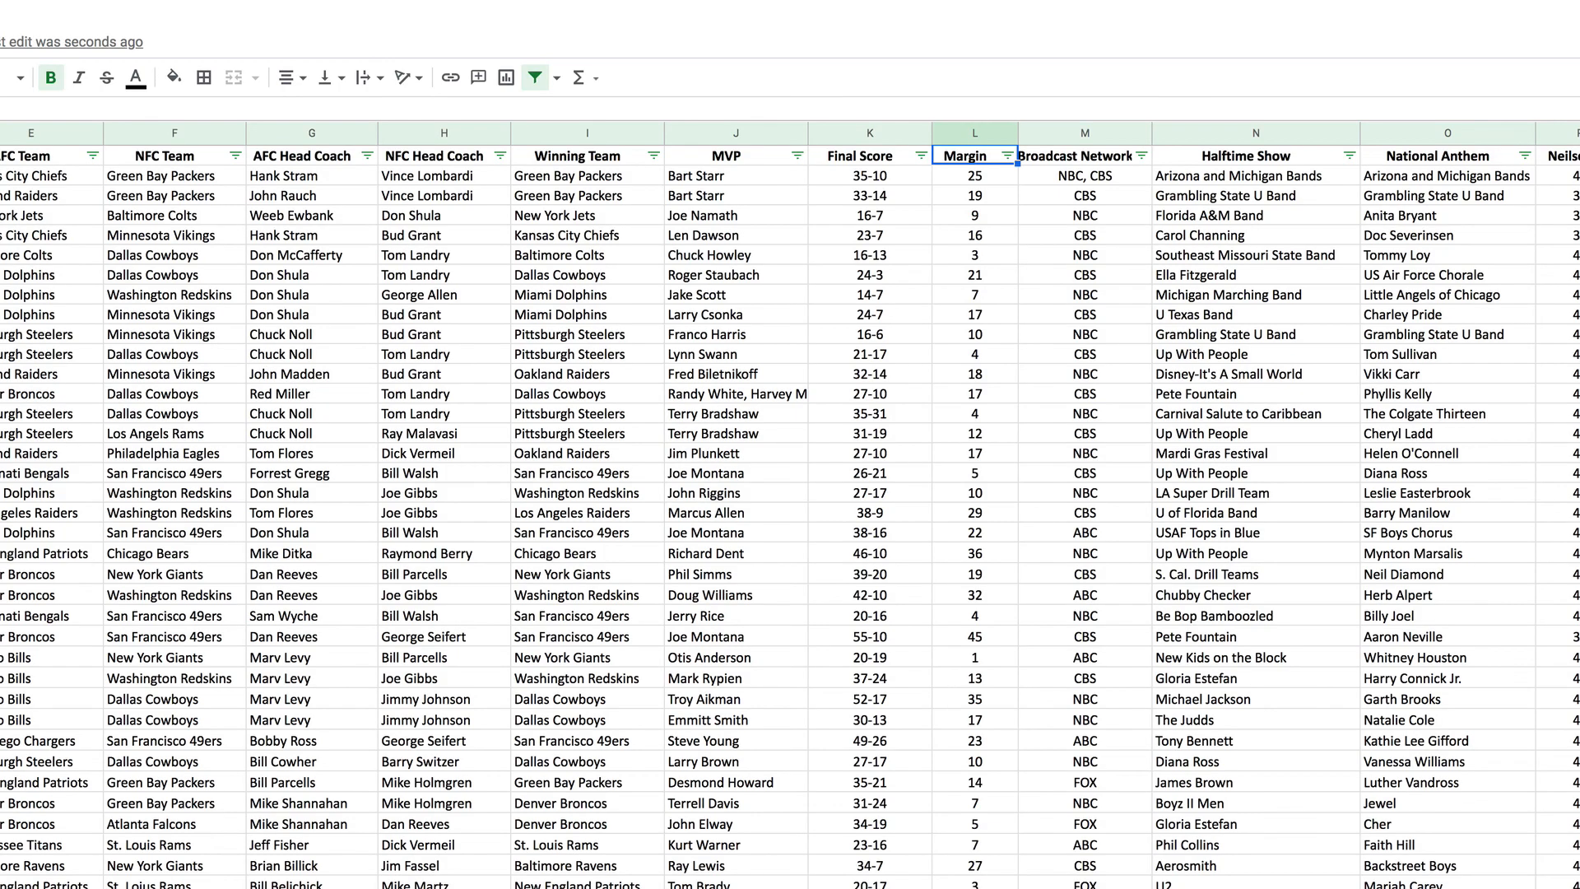
key(ctrl+Tab)
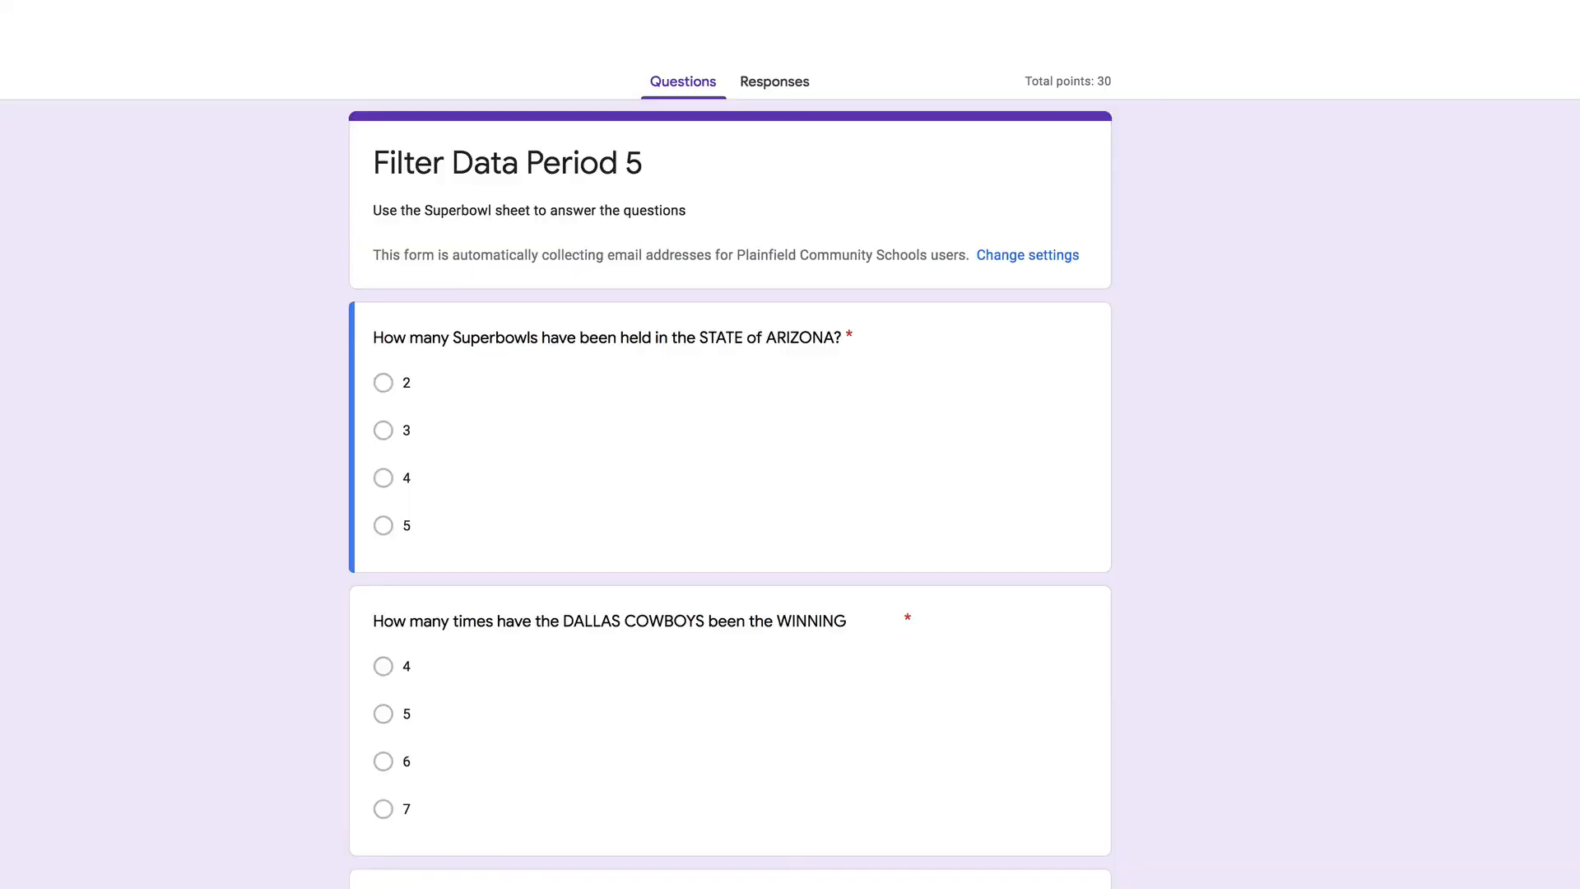
scroll(679, 559, down, 20)
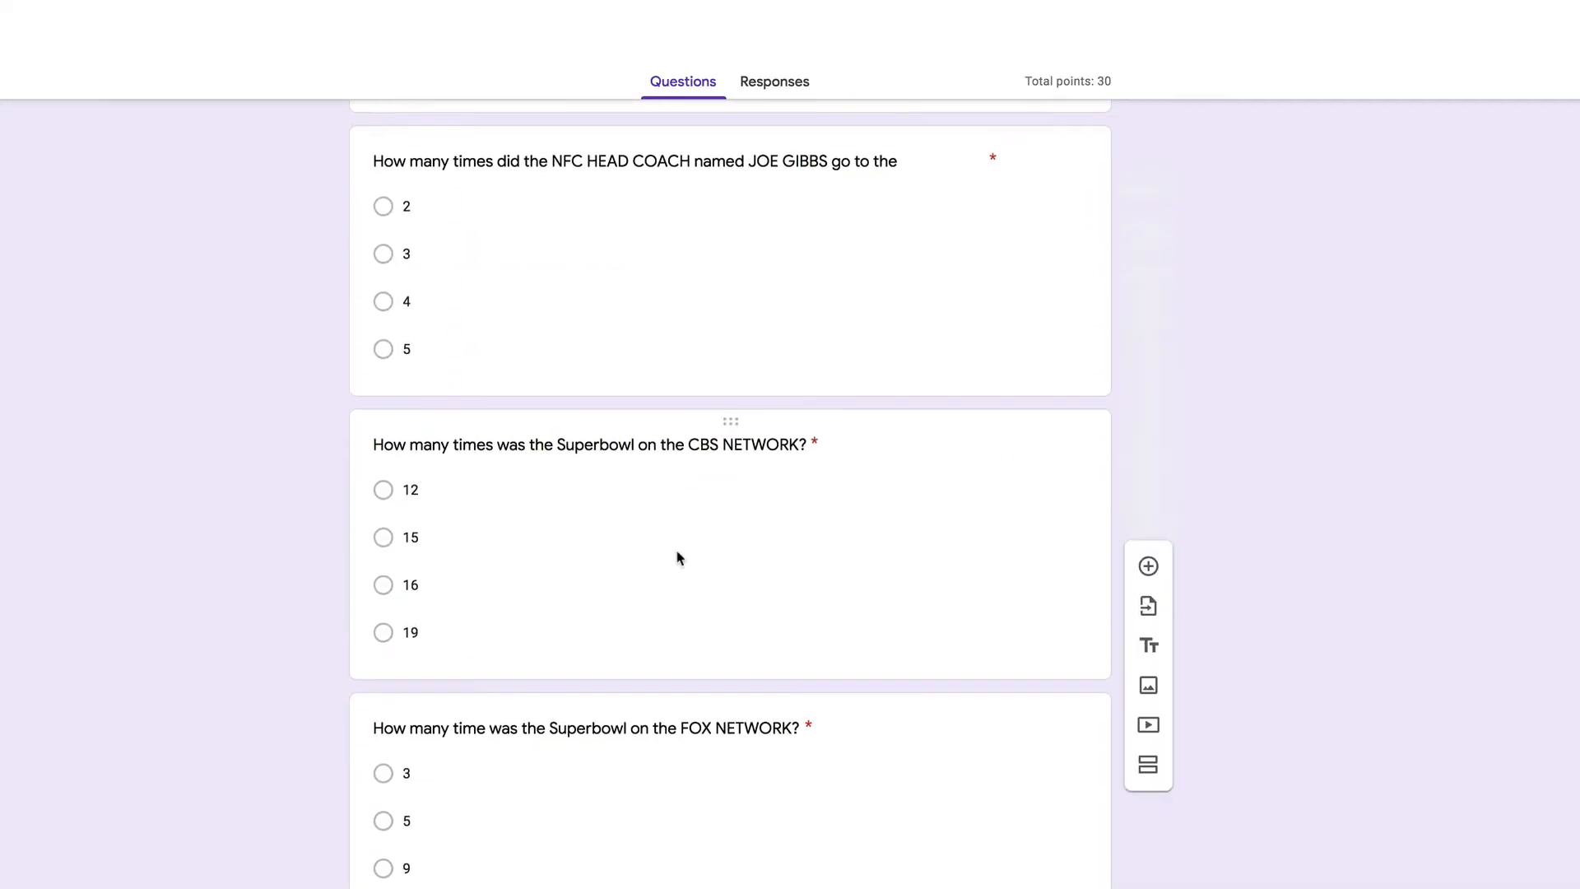